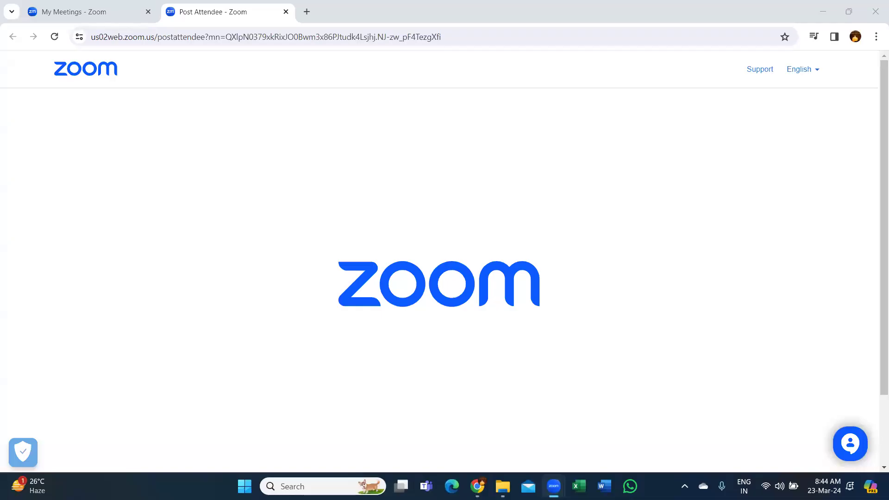
Step: Minimize the Chrome Zoom page and the File Explorer window to reveal the desktop
{"action": "left_click", "coordinate": [823, 12]}
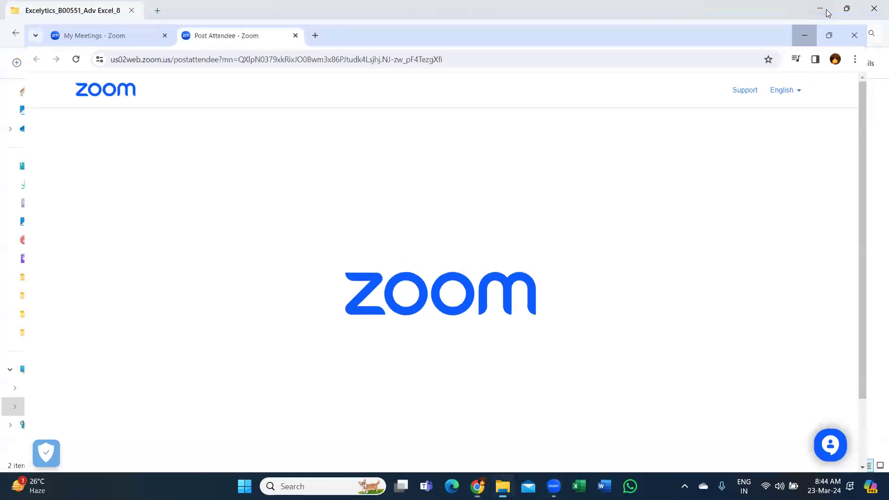
{"action": "key", "text": "super+Down"}
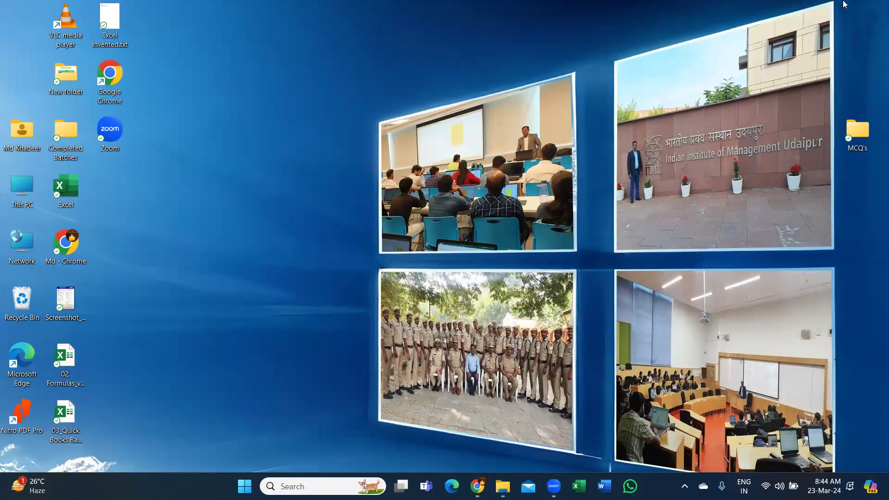
Step: Navigate from This PC into New Volume (D:), the personal folder, then folder 1
{"action": "double_click", "coordinate": [21, 192]}
{"action": "double_click", "coordinate": [313, 114]}
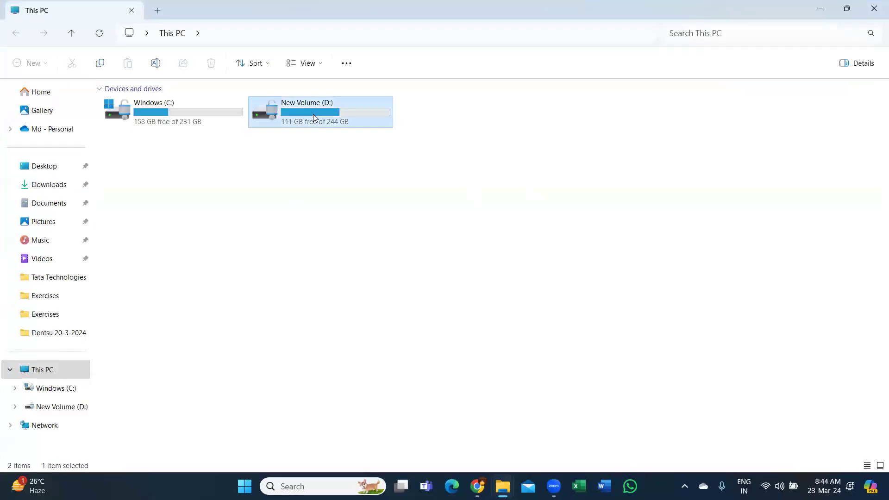
{"action": "double_click", "coordinate": [155, 145]}
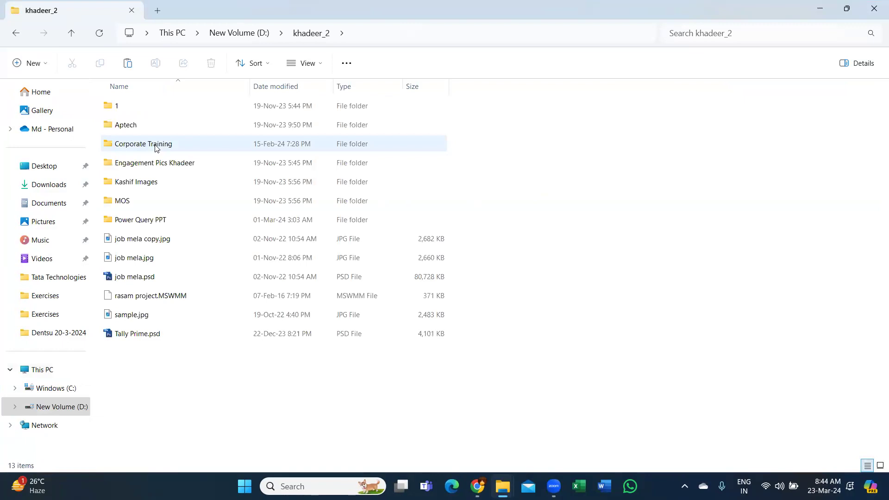
{"action": "double_click", "coordinate": [179, 114]}
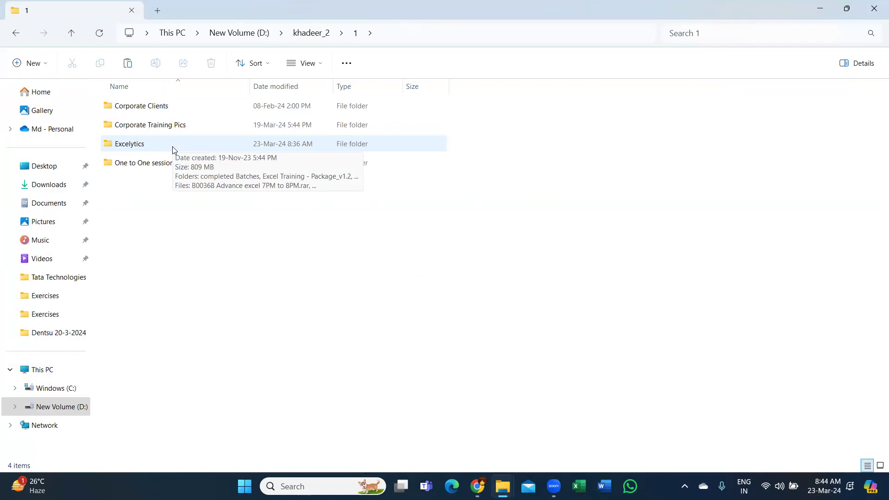
Step: Leave the Excelytics folder name unchanged, open Corporate Clients and select Corporate Clients.jpg
{"action": "left_click", "coordinate": [173, 146]}
{"action": "key", "text": "F2"}
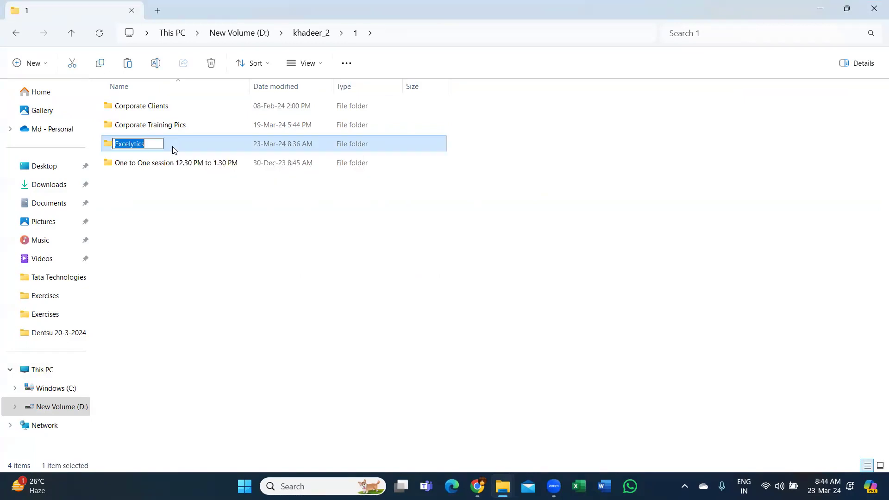
{"action": "left_click", "coordinate": [160, 218]}
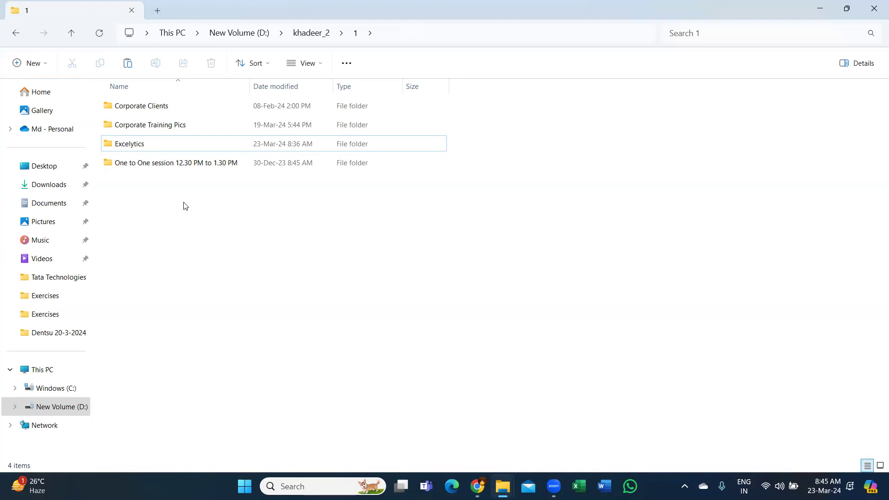
{"action": "double_click", "coordinate": [167, 107]}
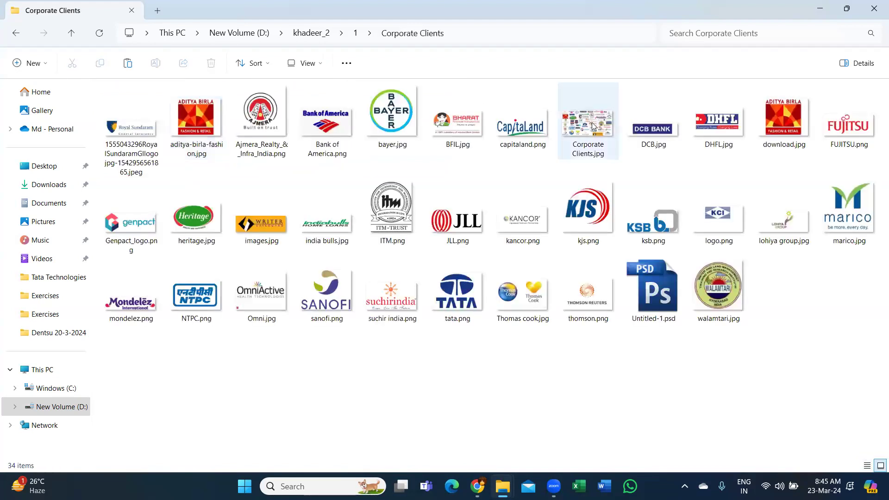
{"action": "left_click", "coordinate": [593, 126]}
{"action": "double_click", "coordinate": [593, 126]}
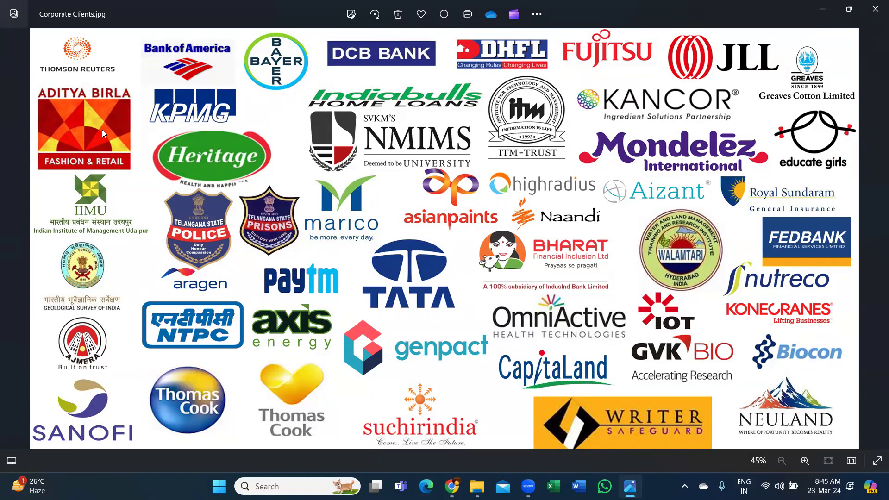
{"action": "left_click", "coordinate": [90, 98]}
{"action": "left_click", "coordinate": [199, 123]}
{"action": "key", "text": "ctrl"}
{"action": "left_click", "coordinate": [875, 9]}
Step: Go back to folder 1 and drill into Corporate Training Pics, group photos, IAS batch -2
{"action": "left_click", "coordinate": [16, 33]}
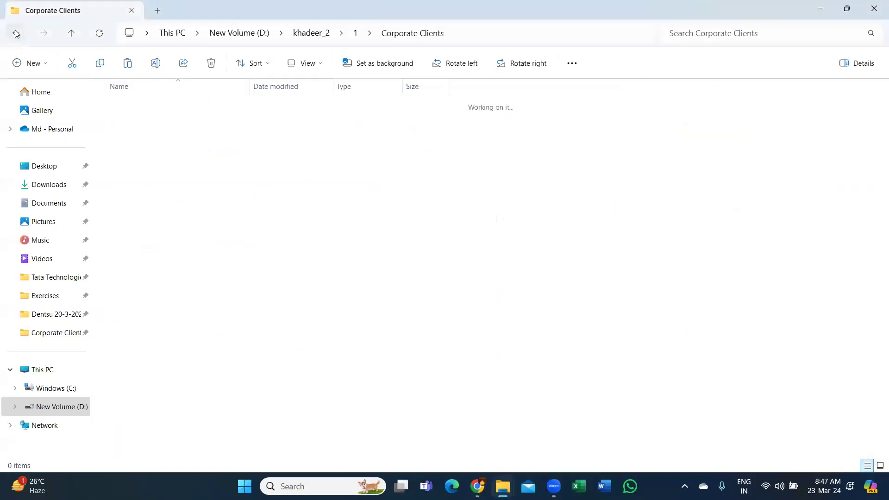
{"action": "double_click", "coordinate": [144, 130]}
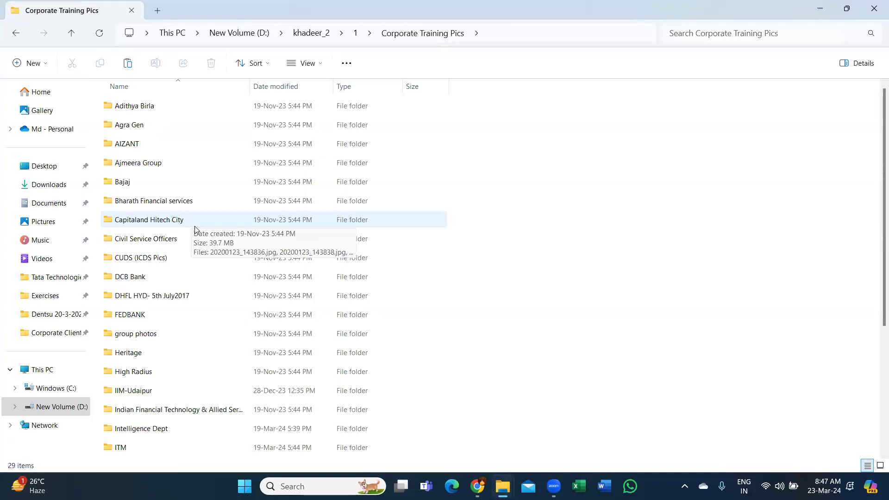
{"action": "double_click", "coordinate": [204, 334]}
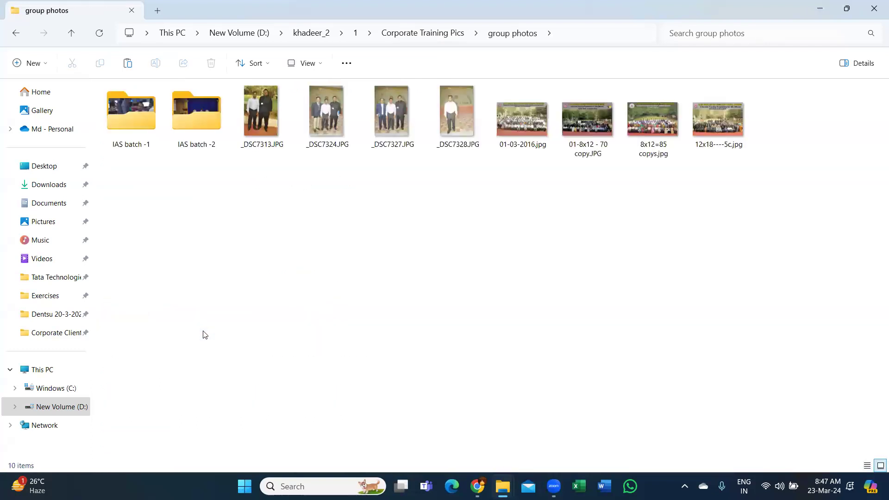
{"action": "double_click", "coordinate": [208, 122]}
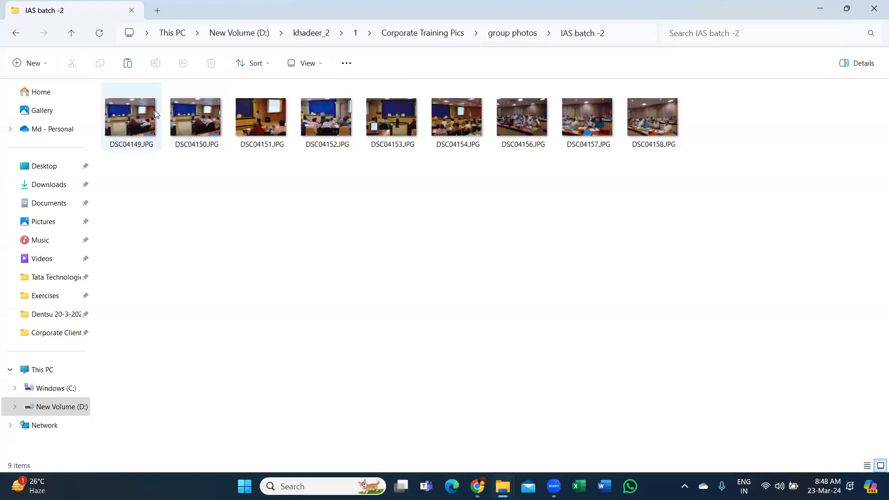
{"action": "double_click", "coordinate": [154, 111]}
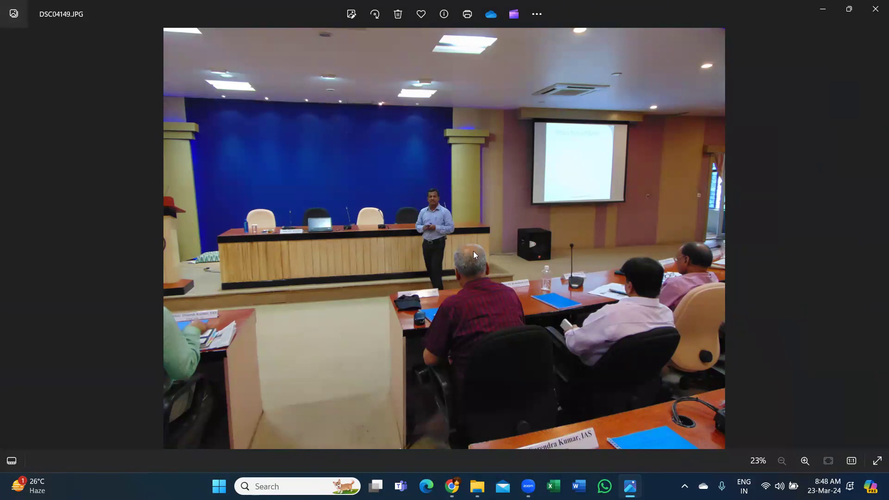
{"action": "key", "text": "Right"}
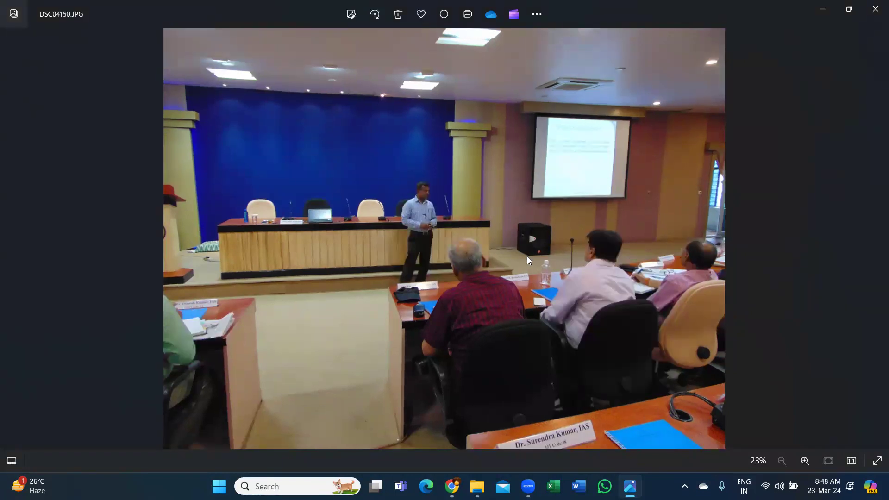
{"action": "key", "text": "Right"}
{"action": "scroll", "coordinate": [651, 139], "scroll_direction": "up", "scroll_amount": 5}
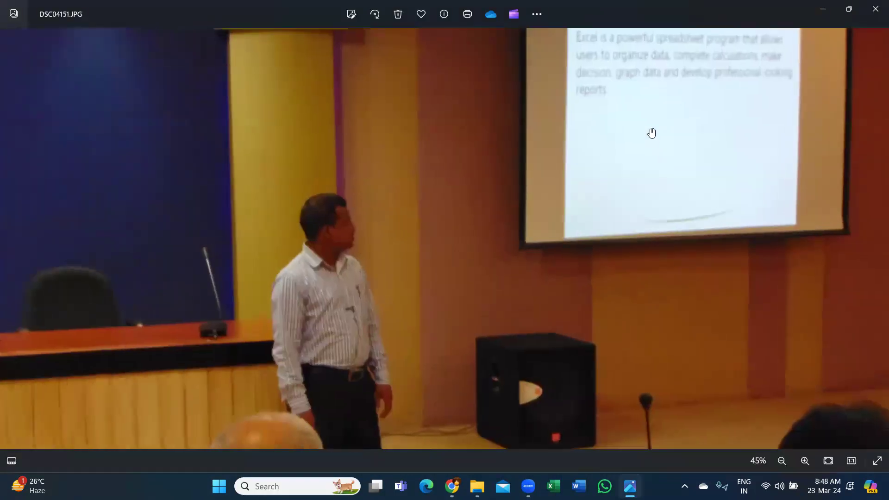
{"action": "scroll", "coordinate": [511, 359], "scroll_direction": "up", "scroll_amount": 4}
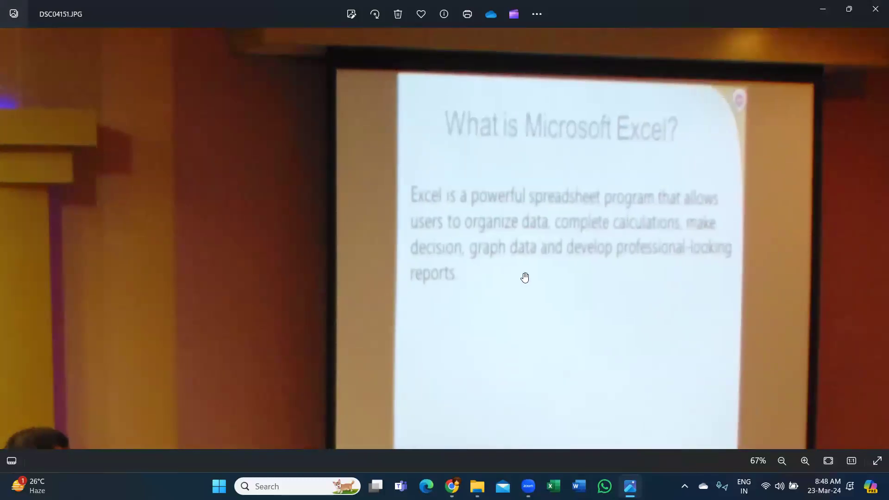
{"action": "scroll", "coordinate": [524, 276], "scroll_direction": "down", "scroll_amount": 5}
{"action": "key", "text": "Right"}
{"action": "key", "text": "Right"}
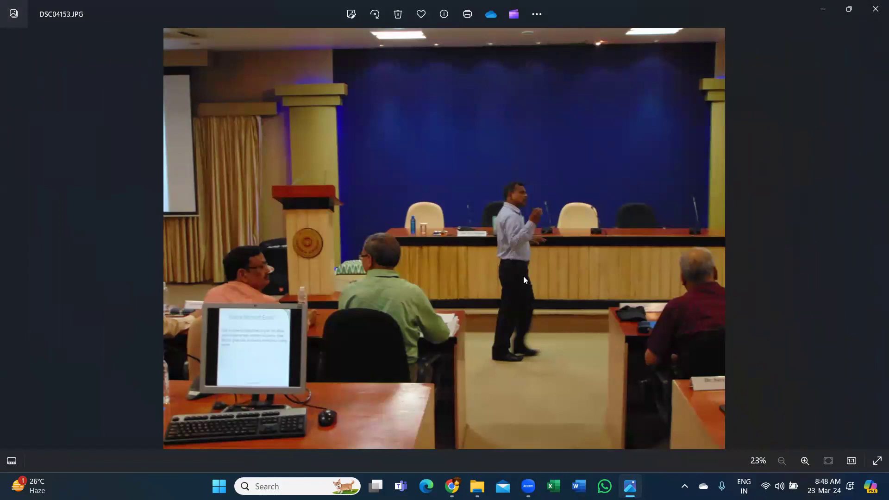
{"action": "key", "text": "Right"}
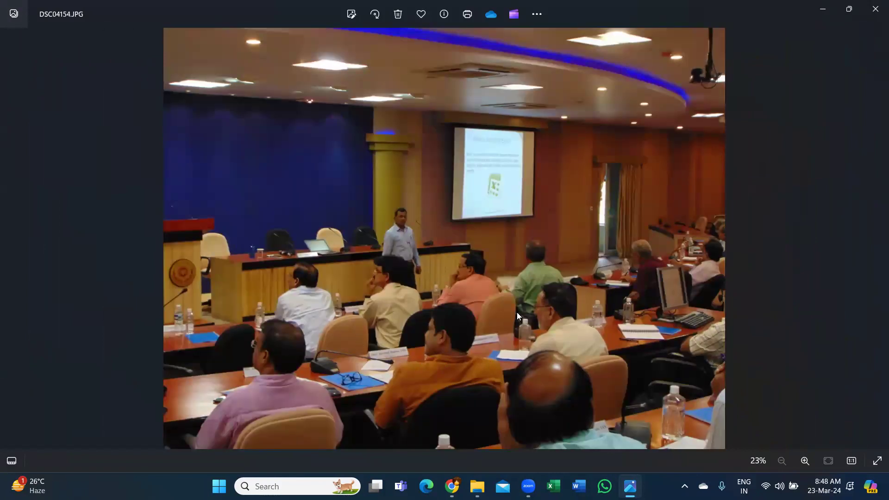
{"action": "key", "text": "Right"}
{"action": "key", "text": "Right"}
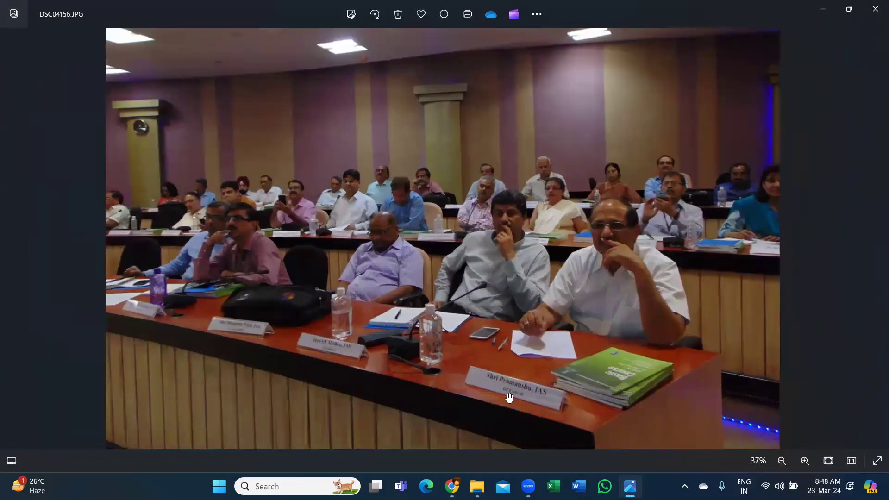
{"action": "scroll", "coordinate": [510, 397], "scroll_direction": "up", "scroll_amount": 5}
{"action": "left_click_drag", "start_coordinate": [244, 310], "coordinate": [353, 313]}
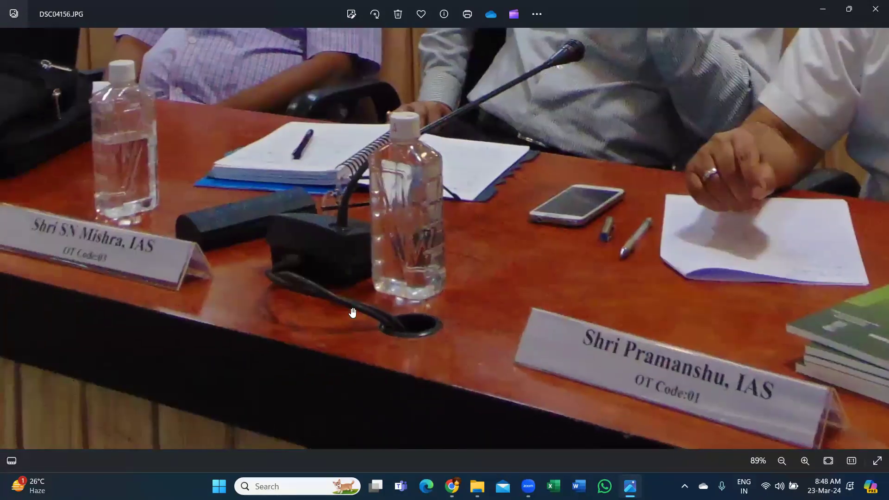
{"action": "left_click_drag", "start_coordinate": [304, 294], "coordinate": [481, 324]}
{"action": "key", "text": "Left"}
{"action": "key", "text": "Left"}
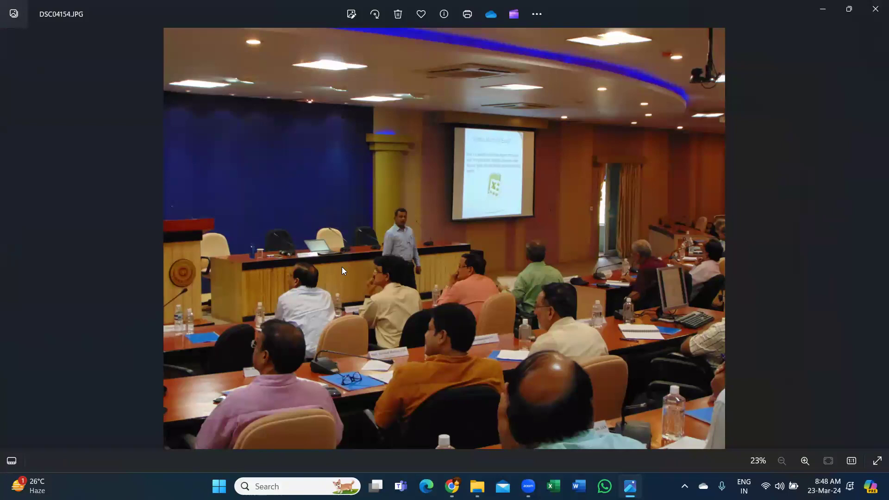
{"action": "key", "text": "Right"}
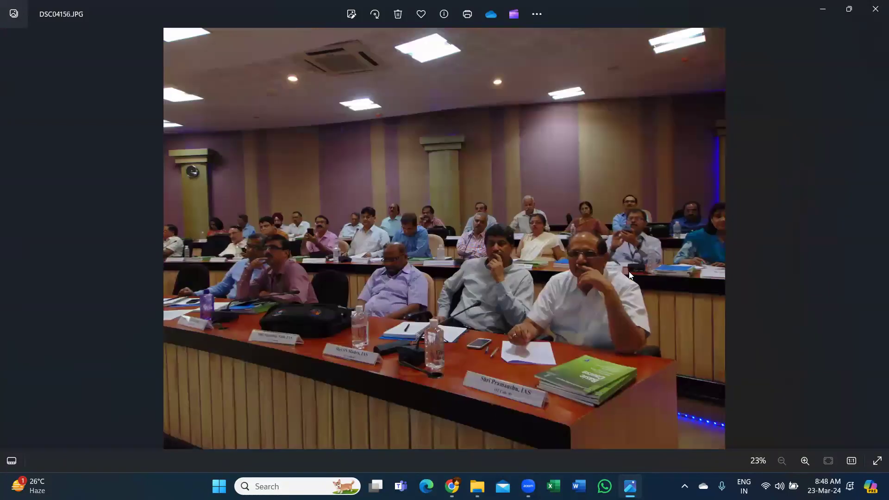
{"action": "key", "text": "Right"}
{"action": "key", "text": "Right"}
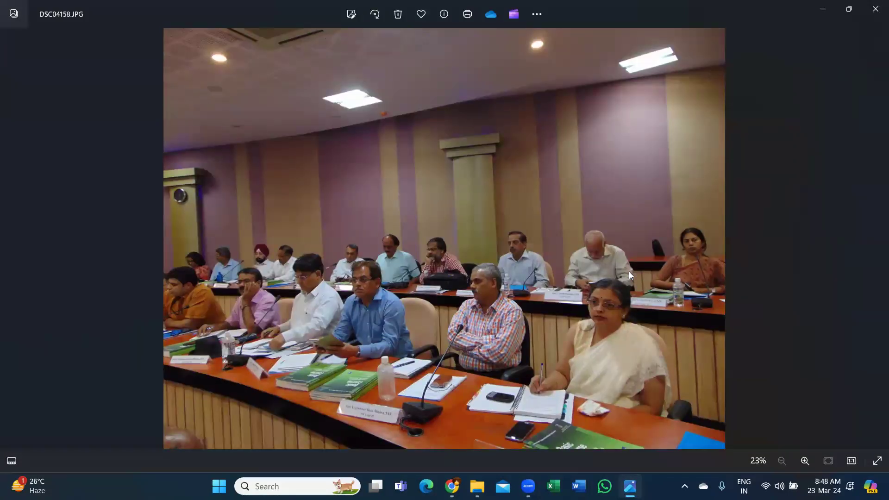
{"action": "left_click", "coordinate": [875, 8]}
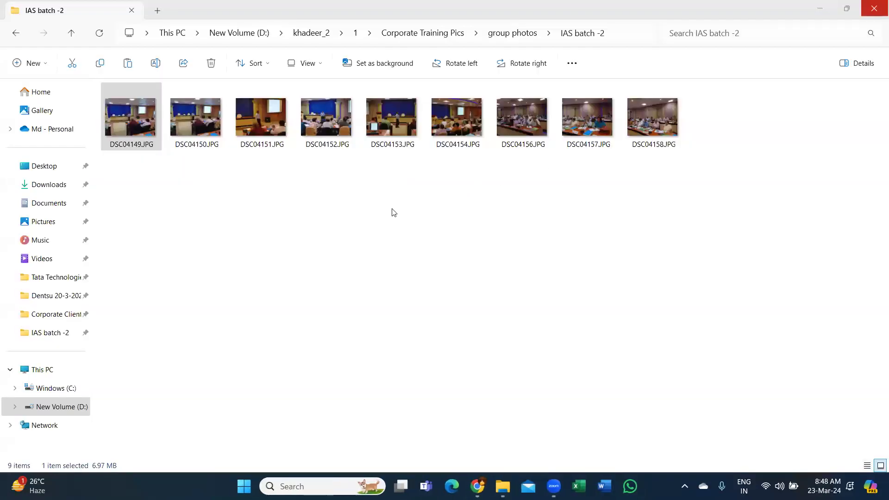
Step: Return to Corporate Training Pics, open Civil Service Officers and select its first photo
{"action": "left_click", "coordinate": [15, 34]}
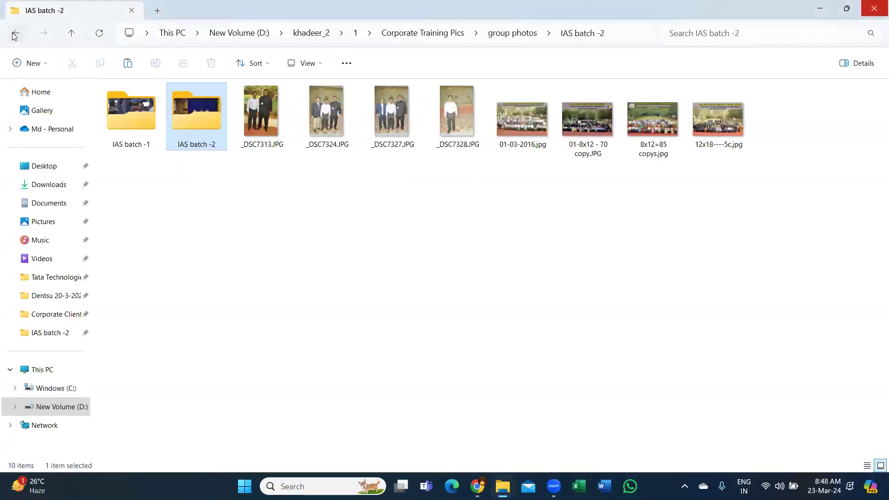
{"action": "left_click", "coordinate": [15, 34]}
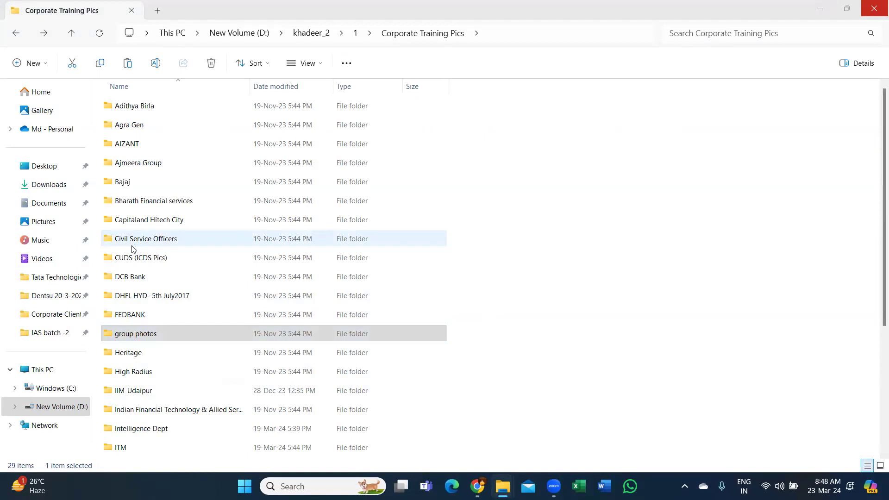
{"action": "double_click", "coordinate": [146, 238]}
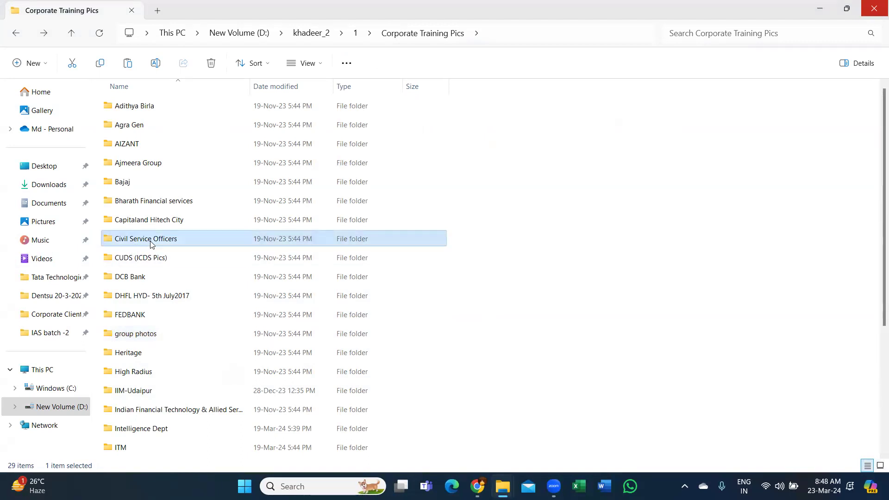
{"action": "left_click", "coordinate": [205, 129]}
Step: View the Civil Service Officers photos in Photos, paging forward five images, then close it
{"action": "double_click", "coordinate": [205, 129]}
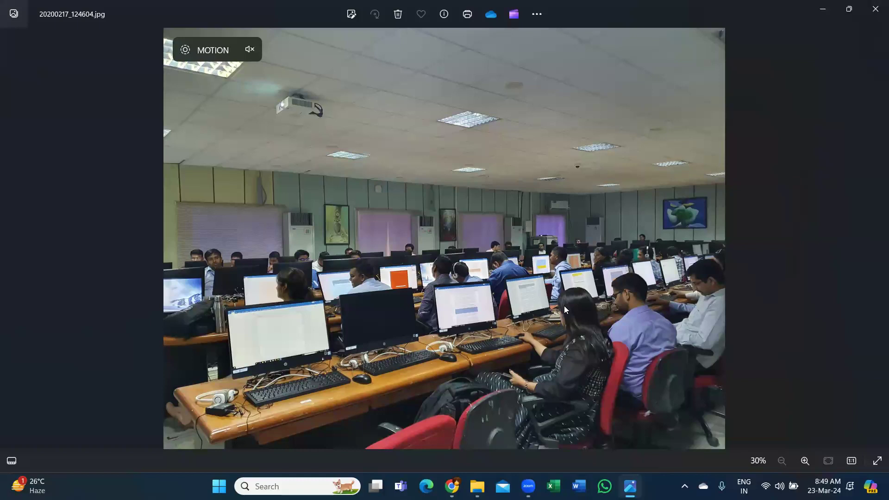
{"action": "key", "text": "Right"}
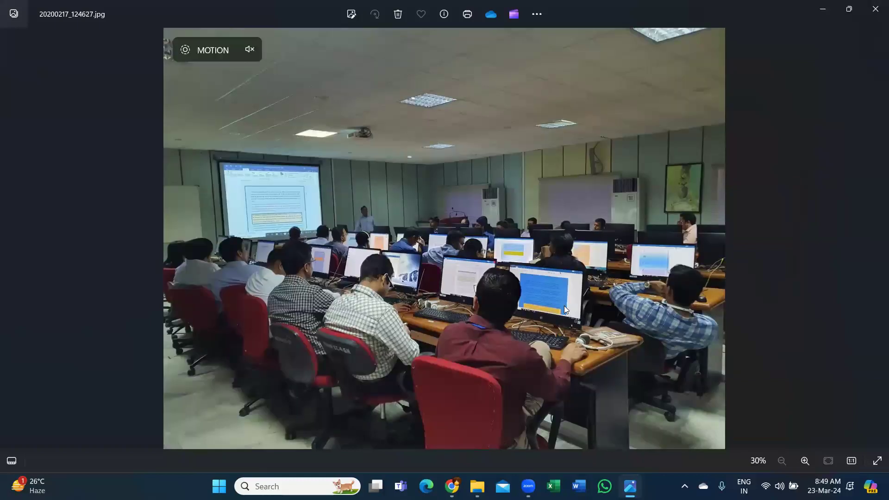
{"action": "key", "text": "Right"}
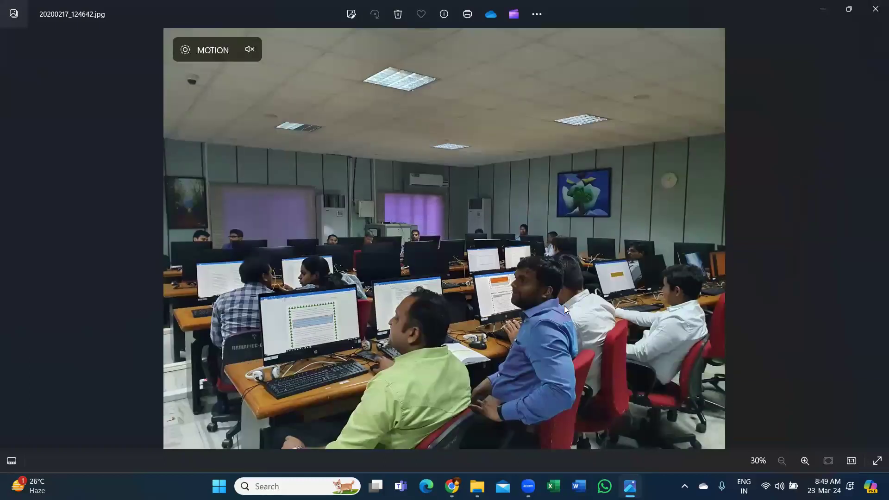
{"action": "key", "text": "Right"}
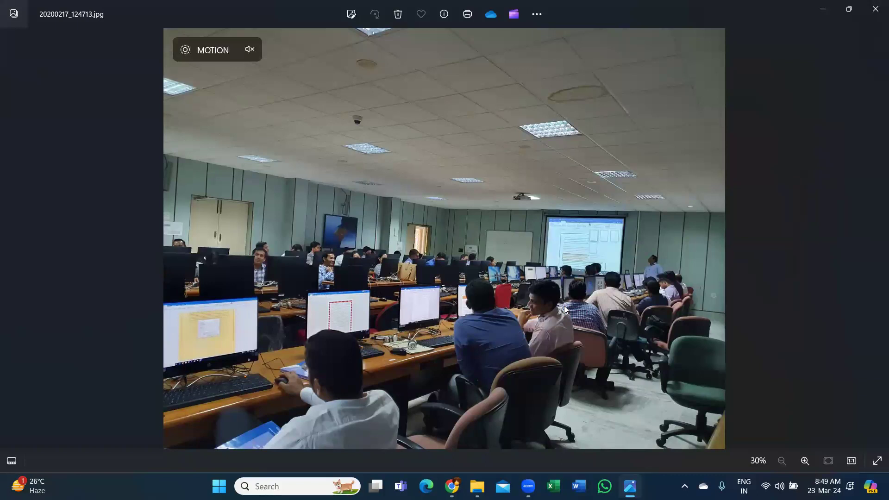
{"action": "key", "text": "Right"}
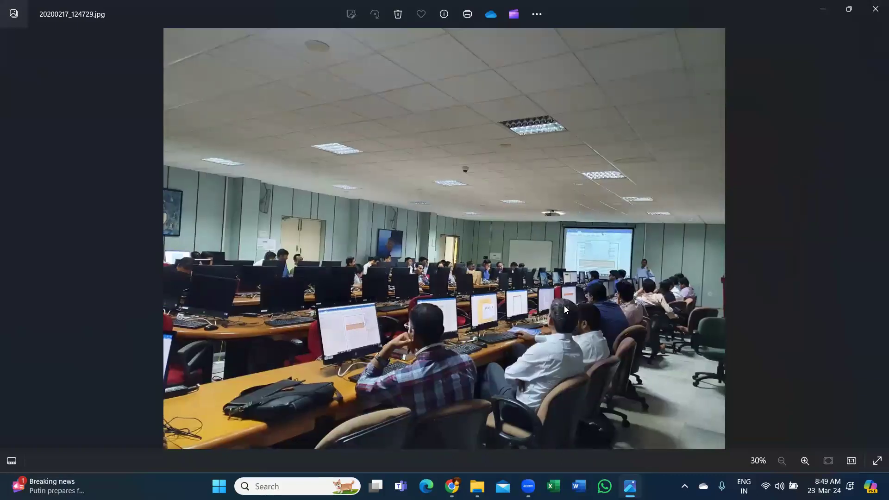
{"action": "key", "text": "Right"}
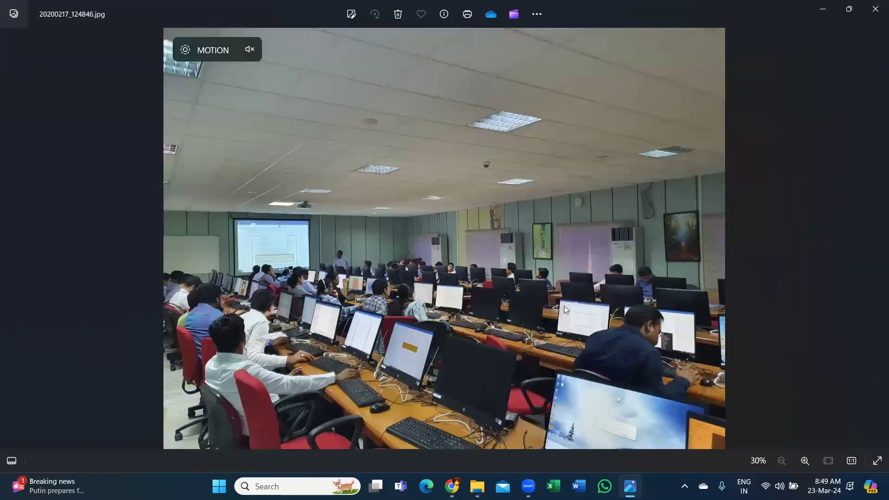
{"action": "left_click", "coordinate": [875, 12]}
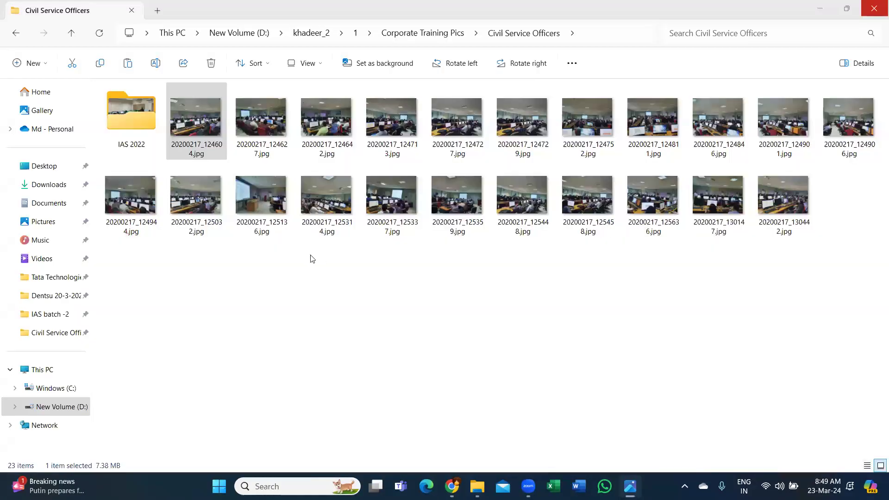
Step: Open IAS 2022 and page through its photos in Photos up to IMG-20230623-WA0018.jpg
{"action": "double_click", "coordinate": [136, 119]}
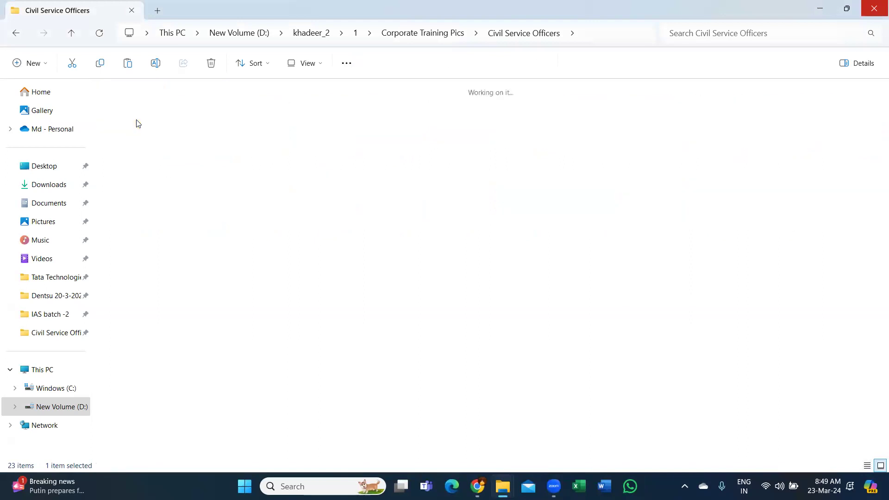
{"action": "double_click", "coordinate": [137, 128]}
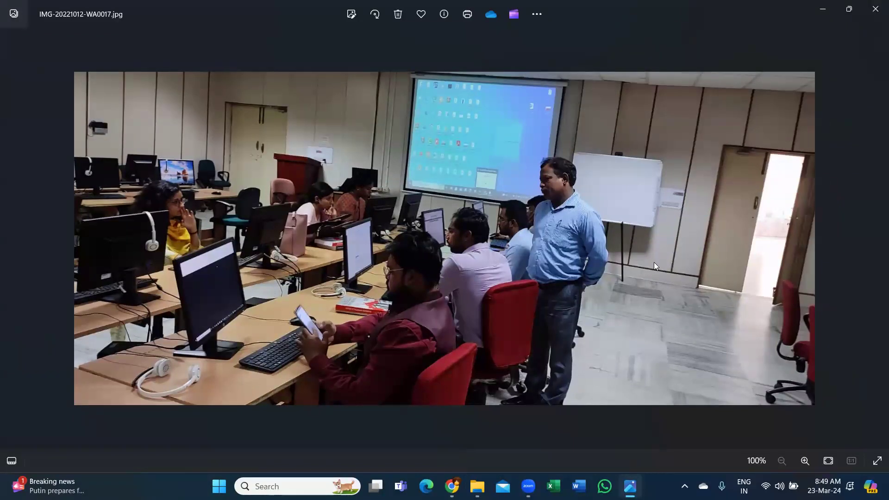
{"action": "key", "text": "Right"}
{"action": "key", "text": "Right"}
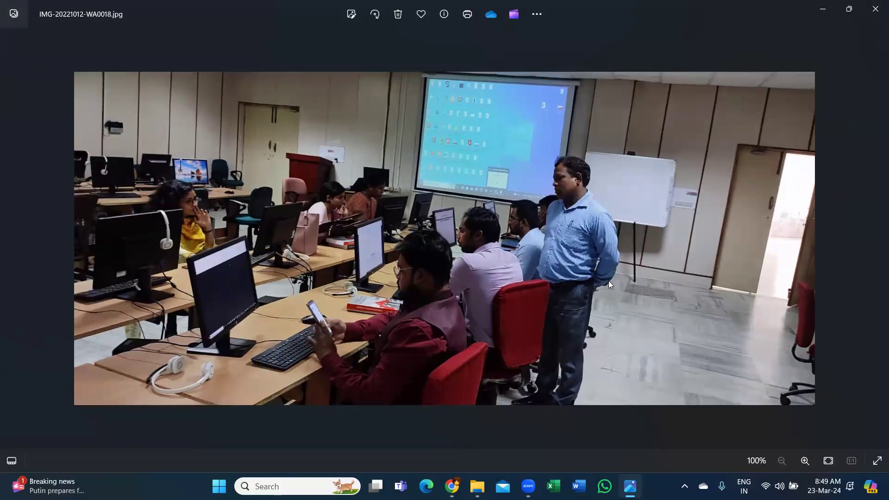
{"action": "key", "text": "Right"}
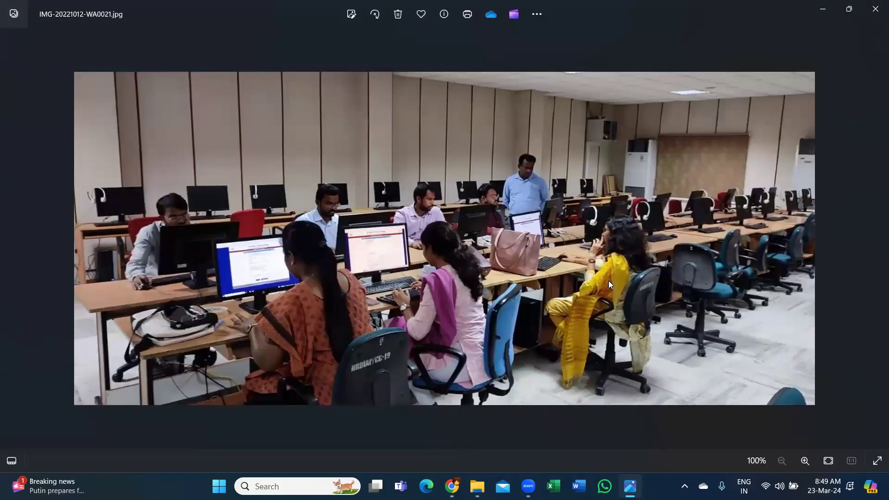
{"action": "key", "text": "Right"}
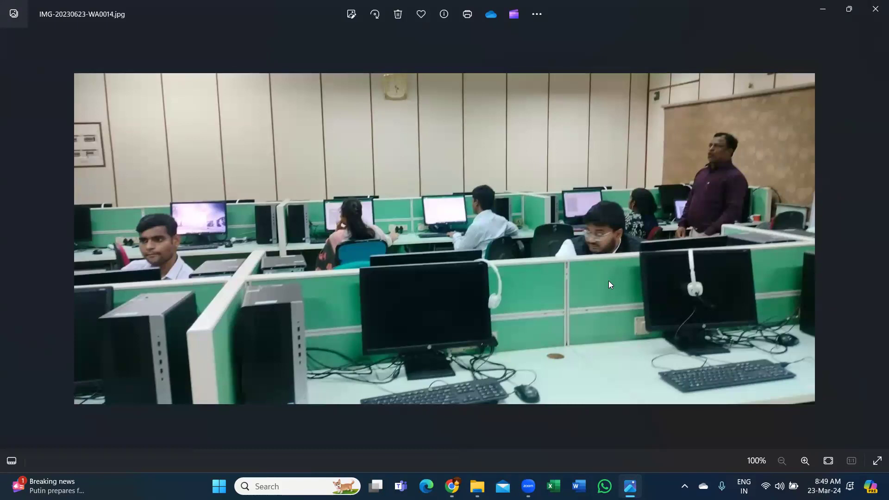
{"action": "key", "text": "Right"}
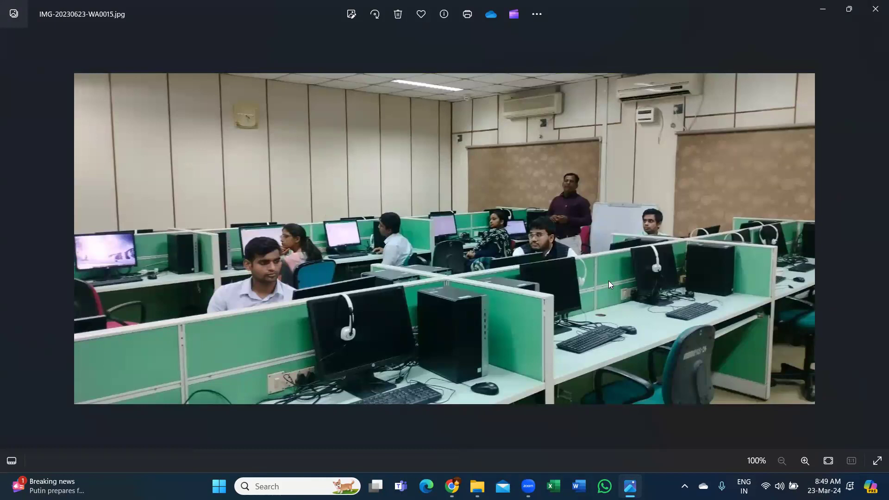
{"action": "key", "text": "Right"}
{"action": "key", "text": "Right"}
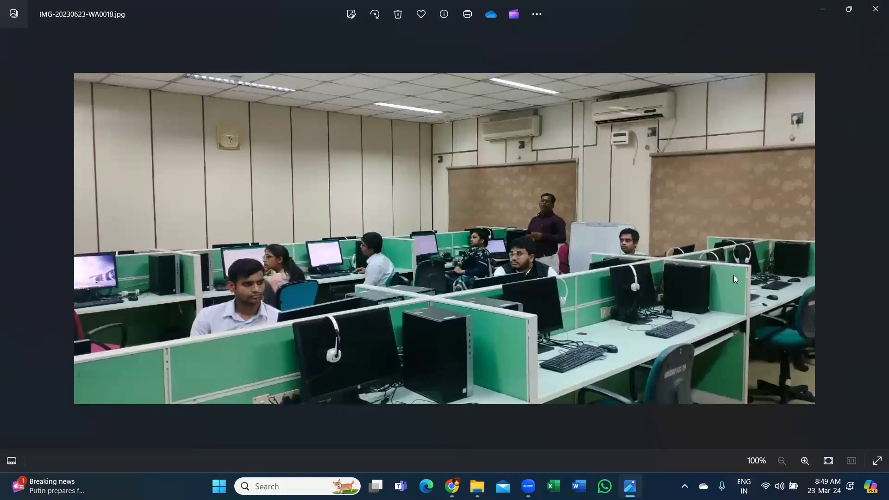
Step: Close Photos and go back up to the Corporate Training Pics folder
{"action": "left_click", "coordinate": [873, 7]}
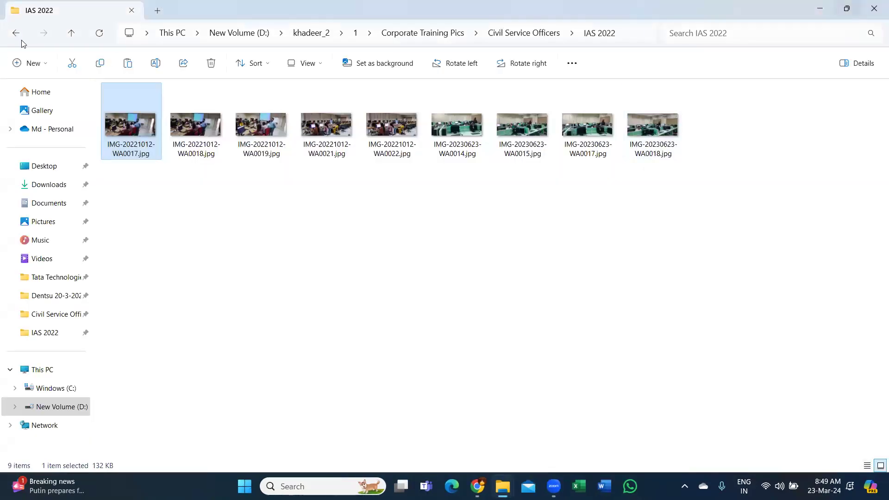
{"action": "left_click", "coordinate": [16, 33]}
{"action": "left_click", "coordinate": [16, 33]}
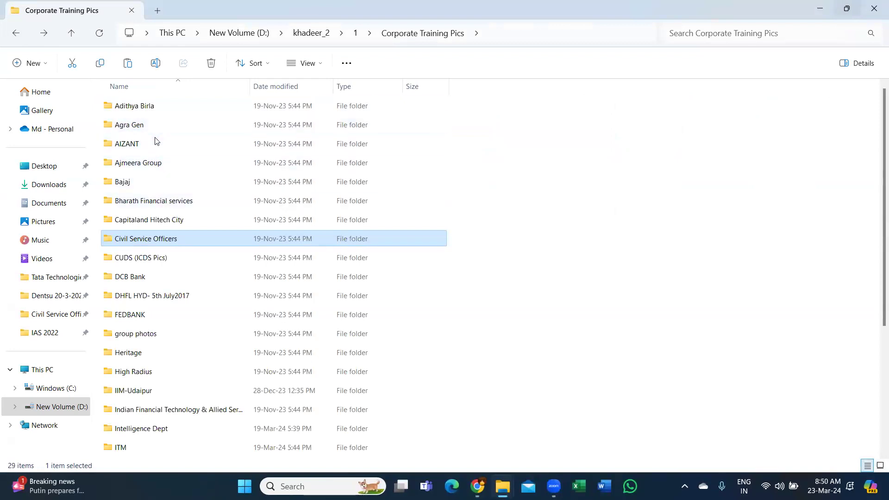
Step: Browse the Ajmeera Group photos in Photos, then return to Corporate Training Pics
{"action": "double_click", "coordinate": [154, 163]}
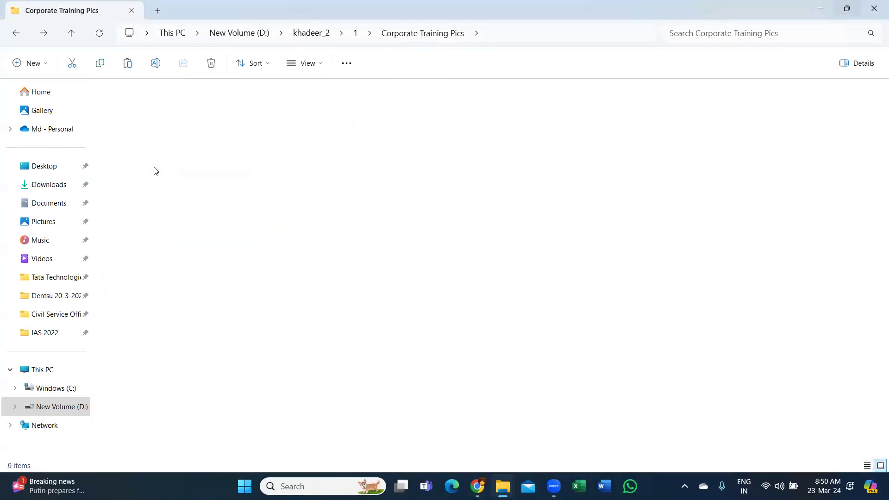
{"action": "left_click", "coordinate": [128, 120]}
{"action": "key", "text": "Return"}
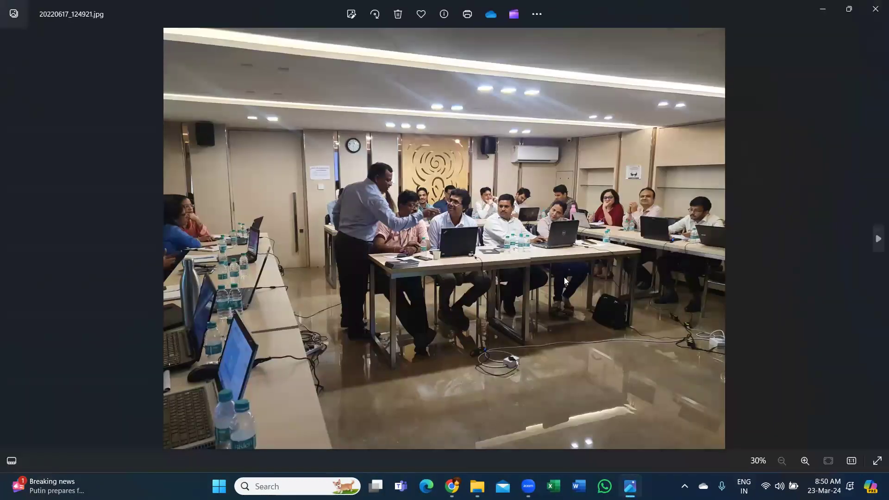
{"action": "key", "text": "Right"}
{"action": "key", "text": "Right"}
{"action": "key", "text": "Right"}
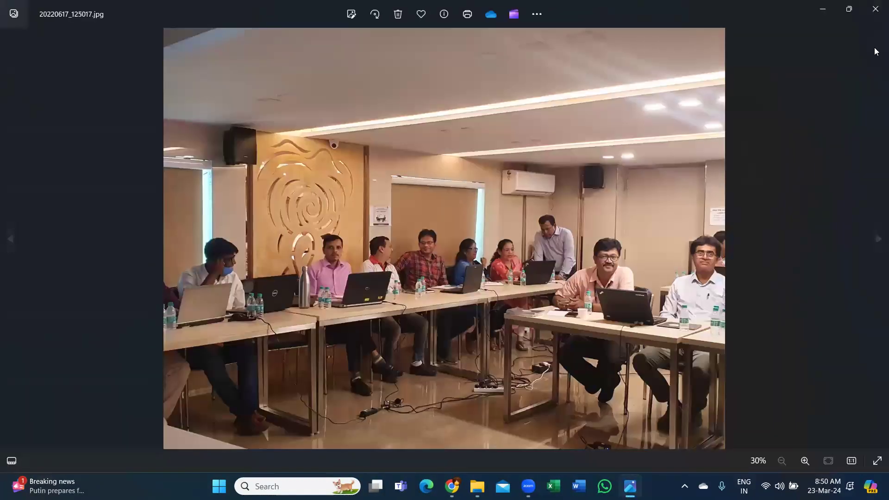
{"action": "left_click", "coordinate": [876, 9]}
{"action": "left_click", "coordinate": [14, 33]}
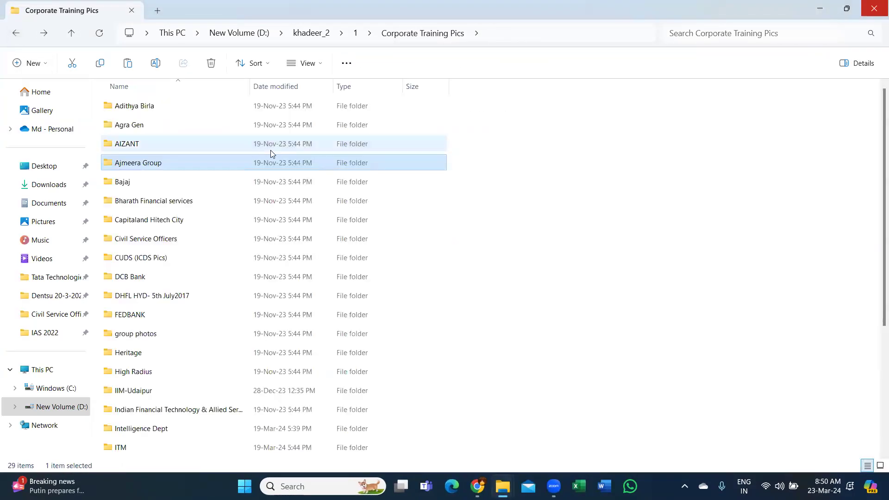
Step: Browse the Bharath Financial services images in Photos, then return to Corporate Training Pics
{"action": "double_click", "coordinate": [199, 206]}
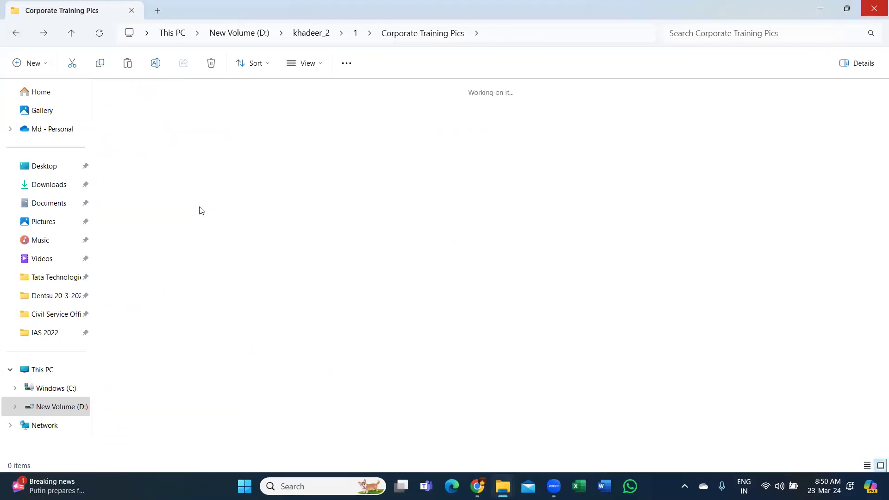
{"action": "double_click", "coordinate": [137, 114]}
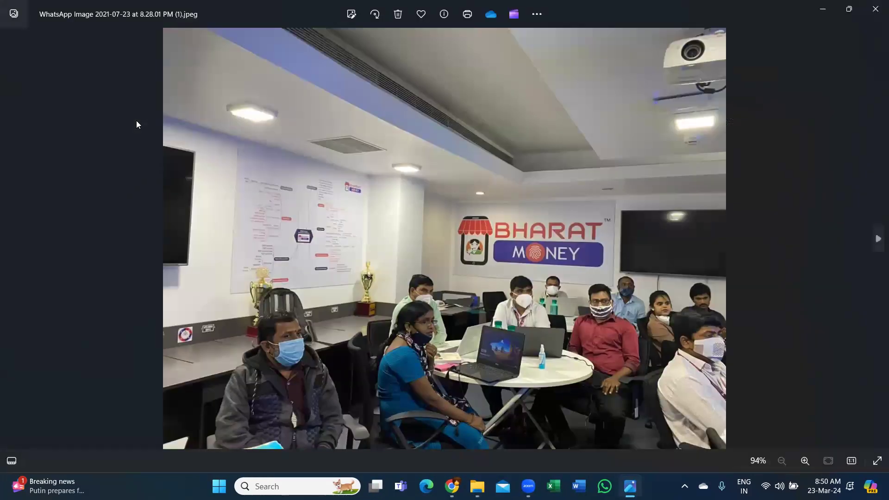
{"action": "key", "text": "Right"}
{"action": "key", "text": "Right"}
{"action": "key", "text": "Right"}
{"action": "key", "text": "Right"}
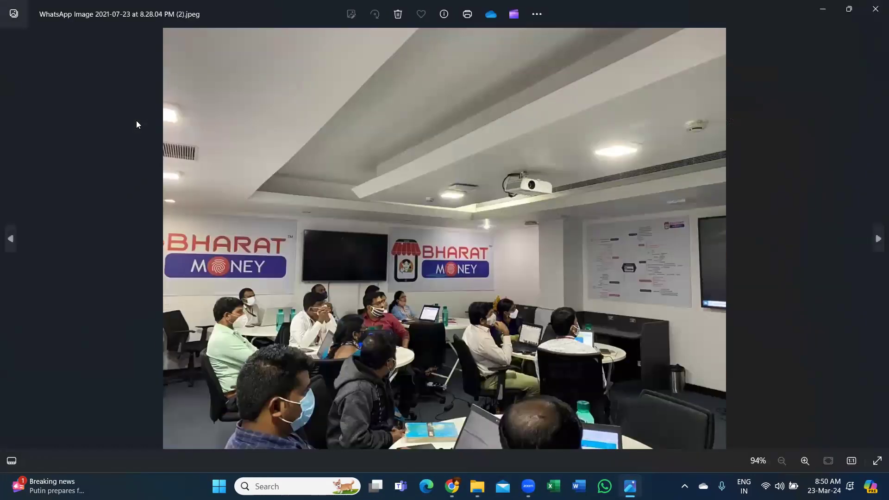
{"action": "left_click", "coordinate": [875, 10]}
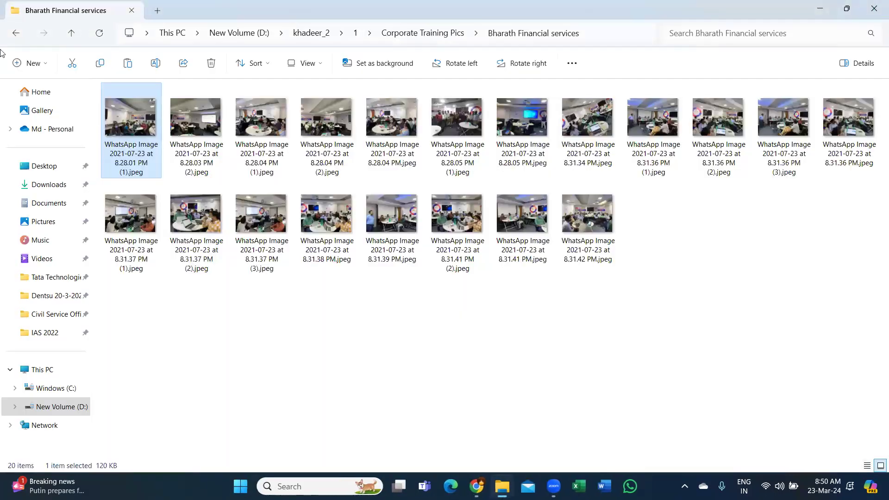
{"action": "left_click", "coordinate": [16, 33]}
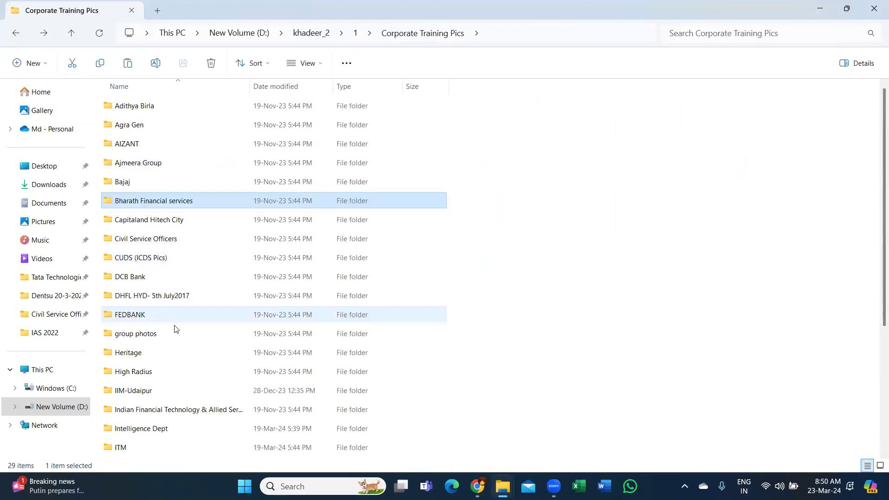
Step: Browse the High Radius photos in Photos, then return to Corporate Training Pics
{"action": "double_click", "coordinate": [179, 376]}
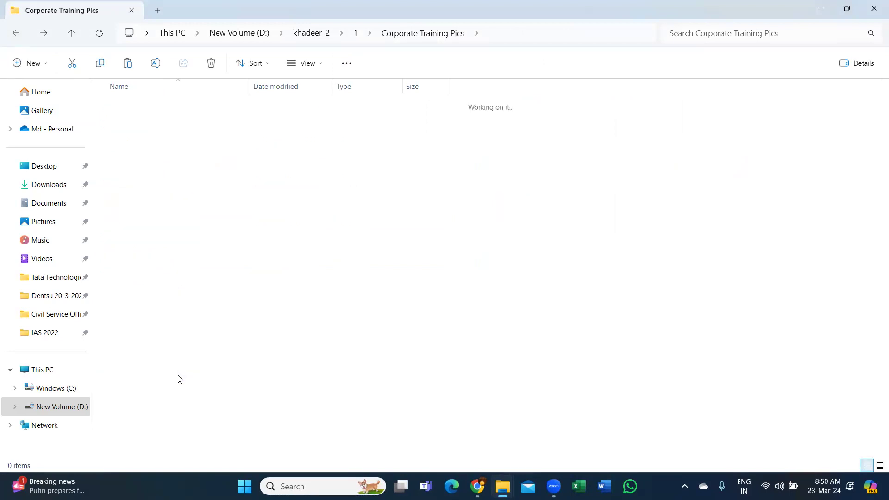
{"action": "double_click", "coordinate": [134, 126]}
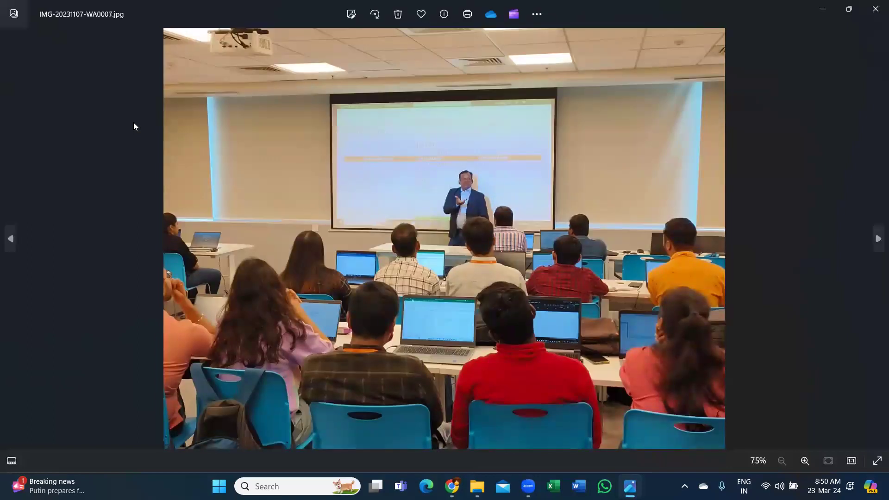
{"action": "key", "text": "Right"}
{"action": "key", "text": "Right"}
{"action": "key", "text": "Right"}
{"action": "key", "text": "Right"}
{"action": "key", "text": "Right"}
{"action": "key", "text": "Right"}
{"action": "key", "text": "Right"}
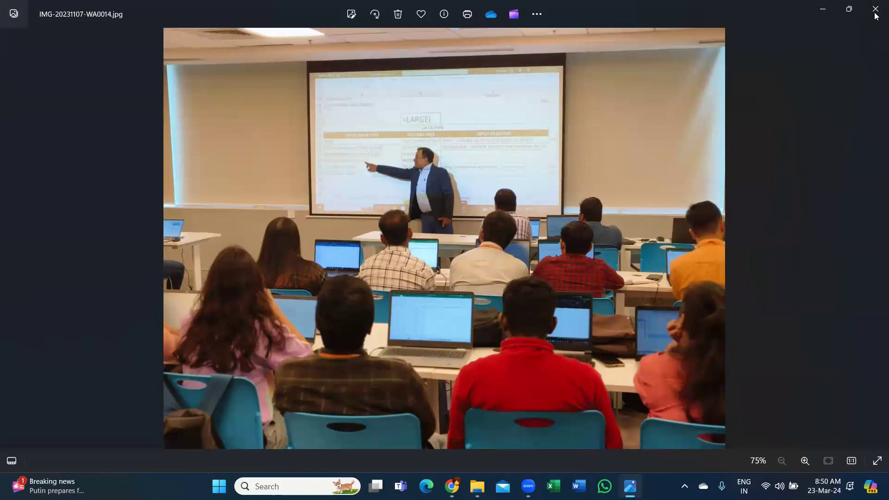
{"action": "key", "text": "Right"}
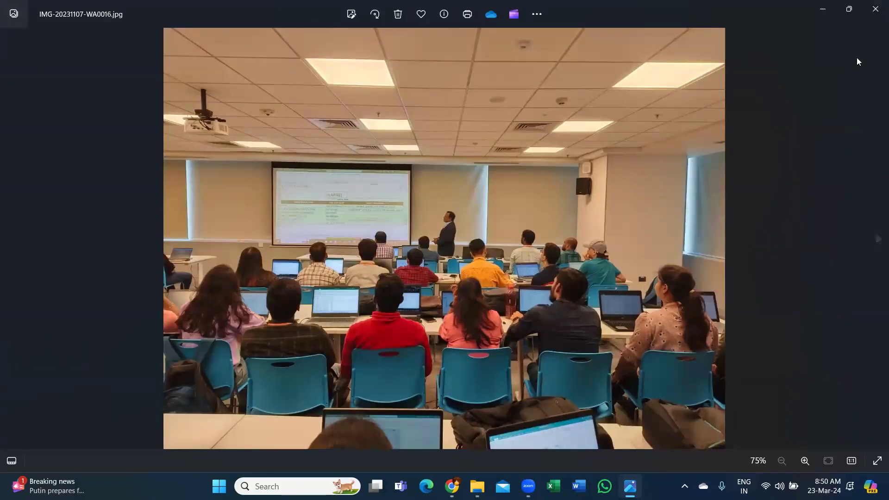
{"action": "left_click", "coordinate": [877, 12]}
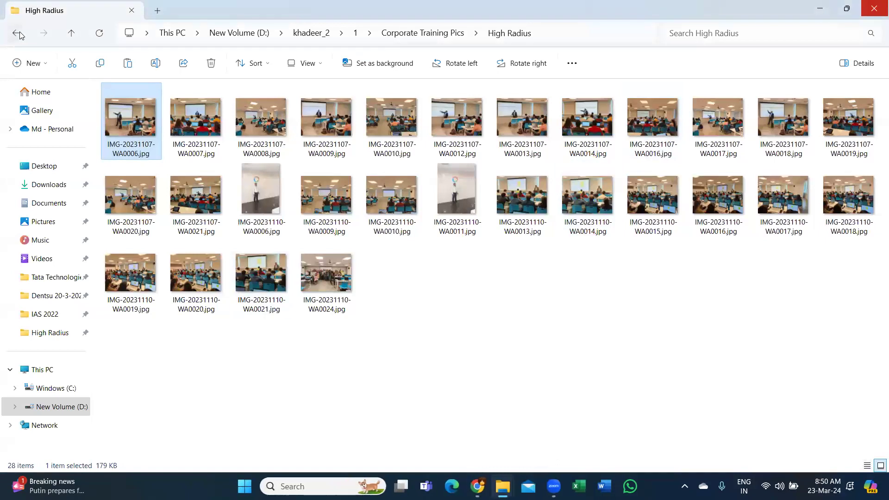
{"action": "left_click", "coordinate": [19, 35]}
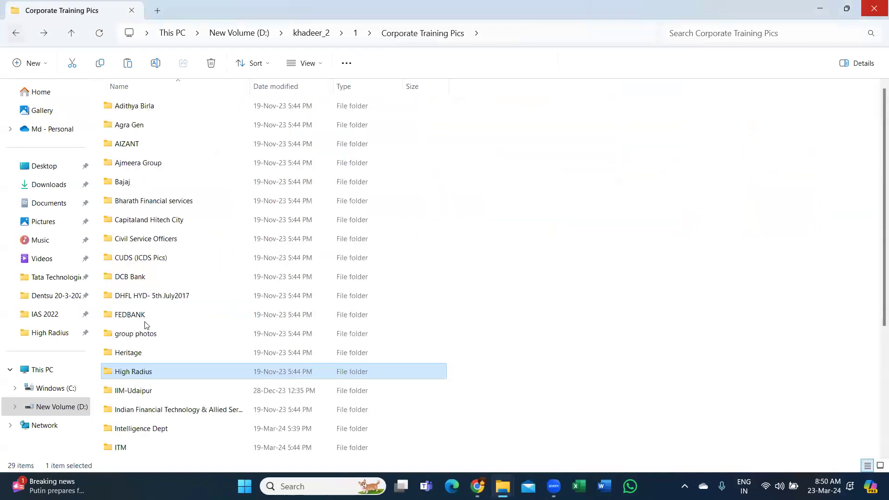
Step: View the four IIM-Udaipur images in Photos, then return to Corporate Training Pics
{"action": "double_click", "coordinate": [153, 392]}
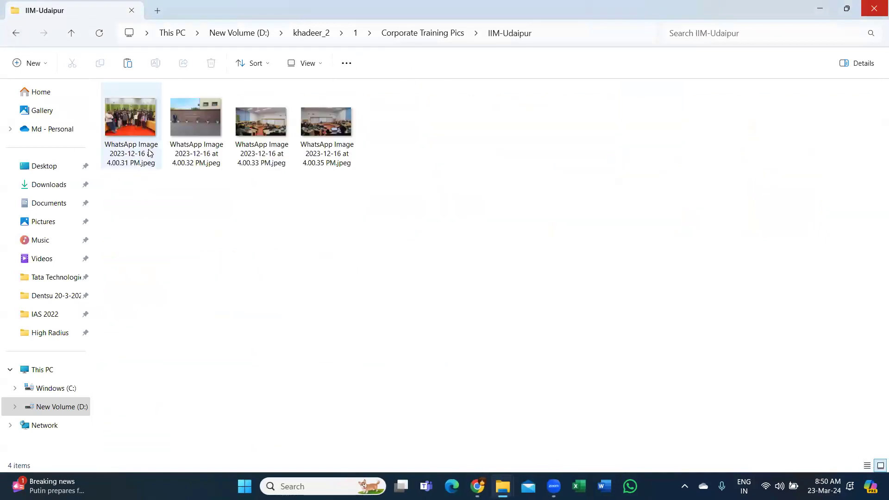
{"action": "double_click", "coordinate": [132, 125]}
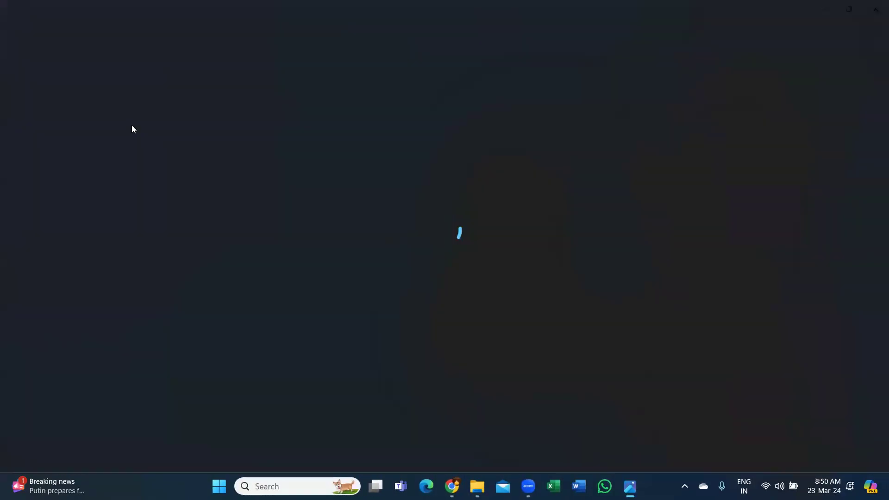
{"action": "key", "text": "Right"}
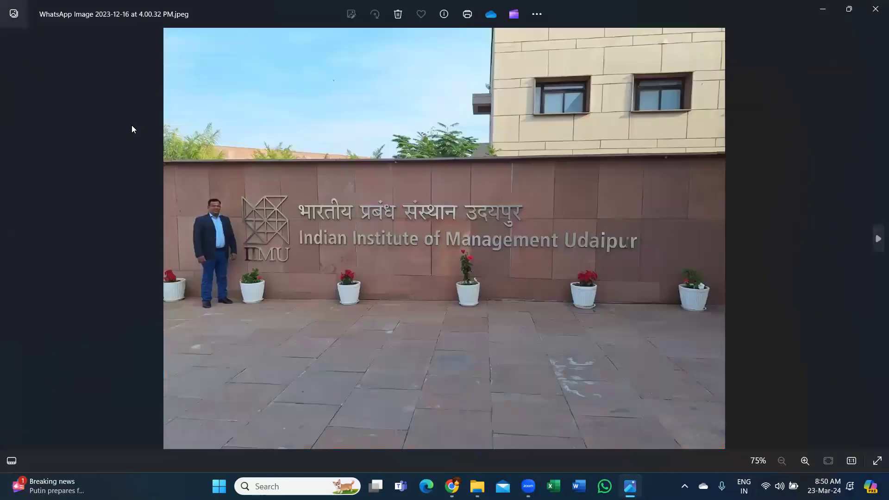
{"action": "key", "text": "Right"}
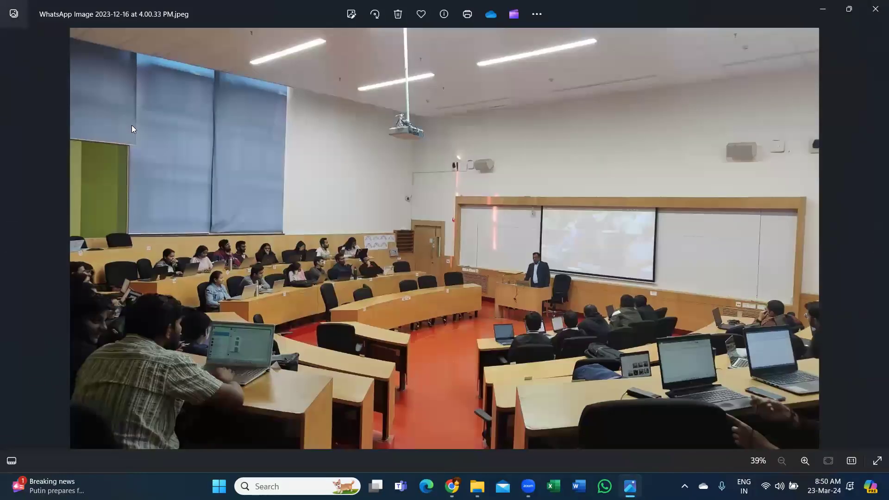
{"action": "key", "text": "Right"}
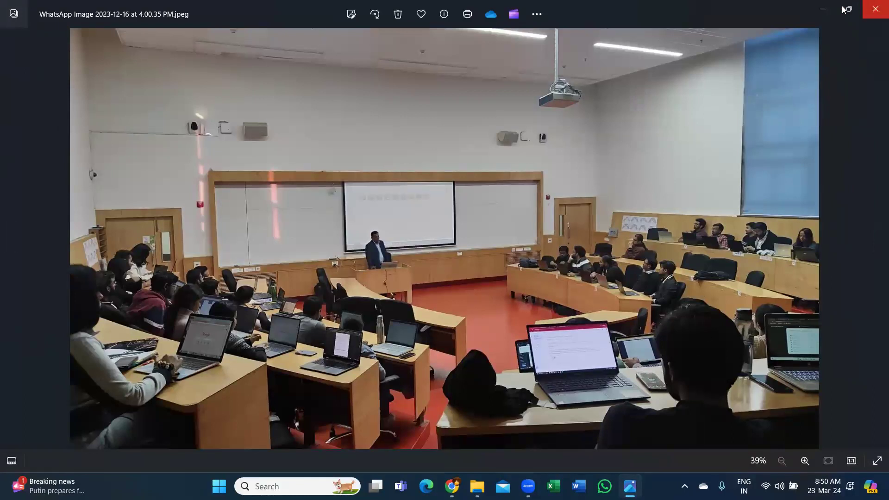
{"action": "left_click", "coordinate": [875, 9]}
{"action": "left_click", "coordinate": [16, 33]}
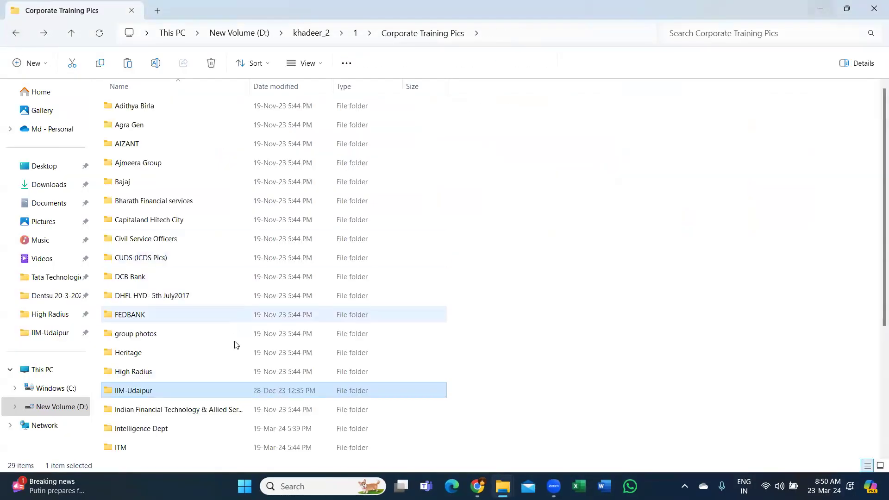
{"action": "scroll", "coordinate": [236, 368], "scroll_direction": "down", "scroll_amount": 3}
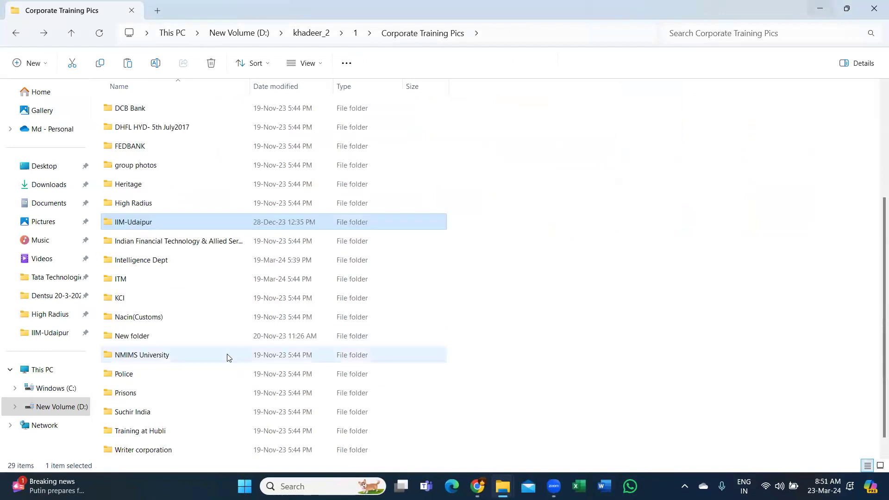
{"action": "double_click", "coordinate": [195, 266]}
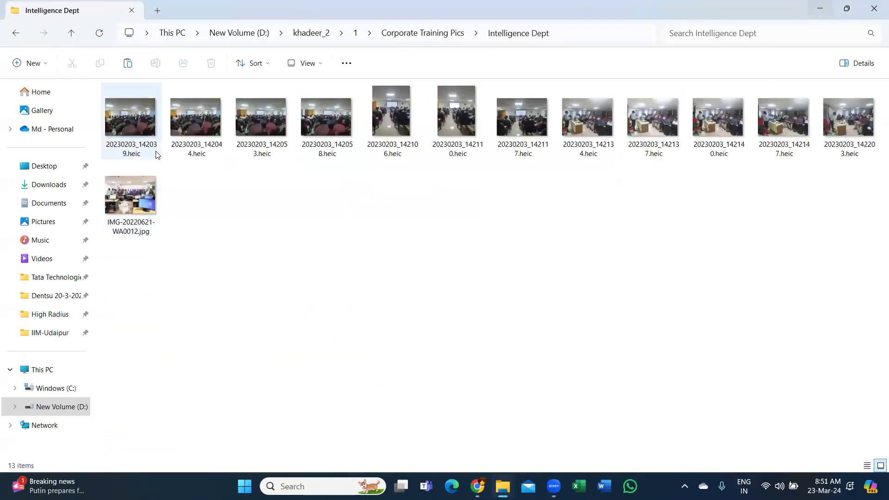
{"action": "double_click", "coordinate": [142, 139]}
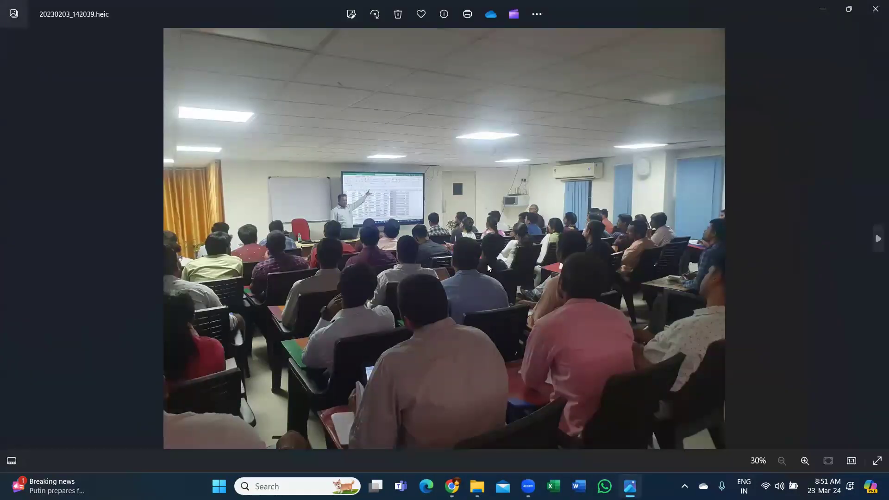
{"action": "key", "text": "Right"}
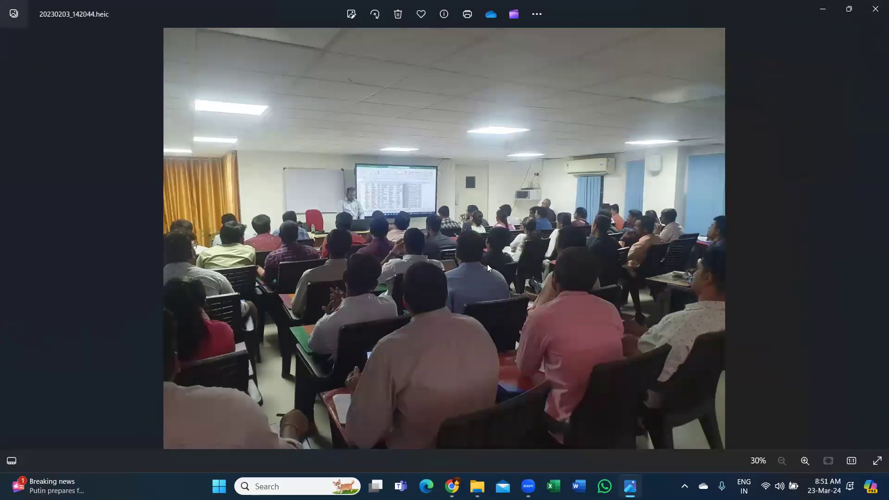
{"action": "key", "text": "Right"}
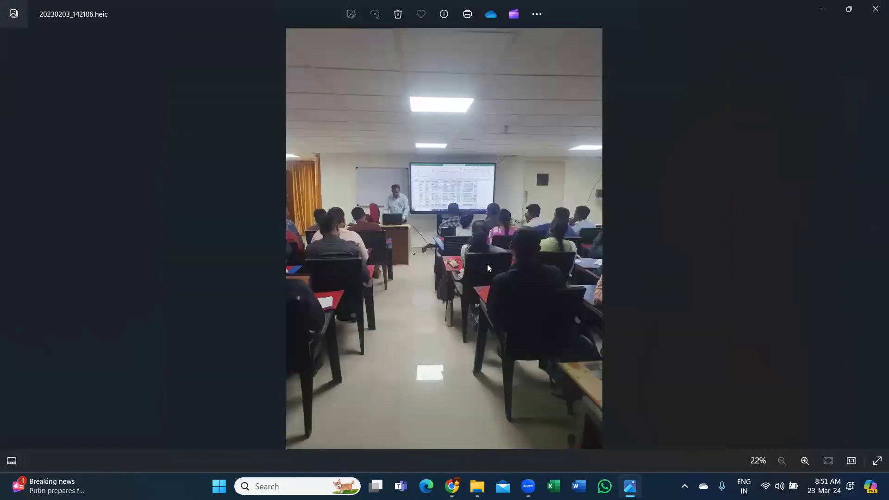
{"action": "key", "text": "Right"}
{"action": "key", "text": "Right"}
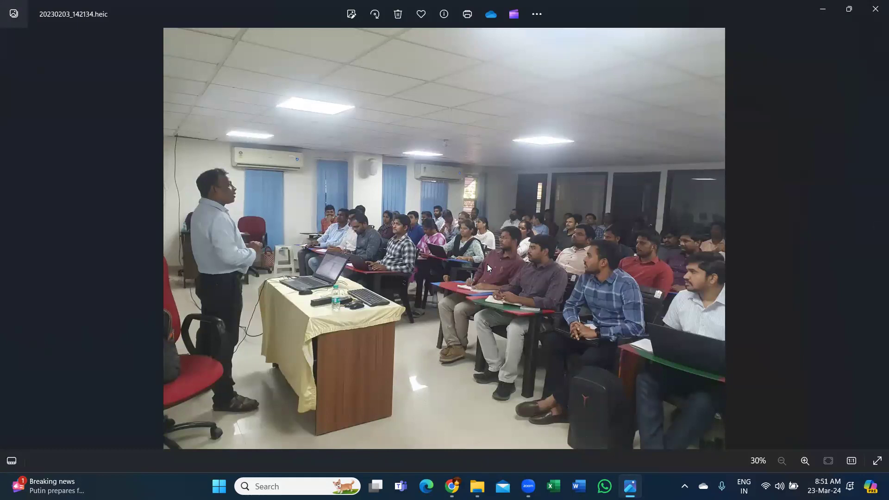
{"action": "key", "text": "Right"}
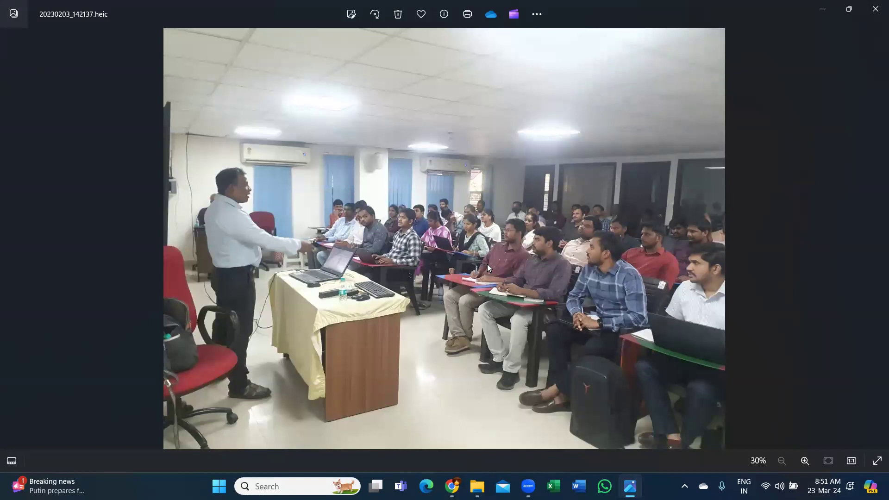
{"action": "key", "text": "Right"}
{"action": "key", "text": "Right"}
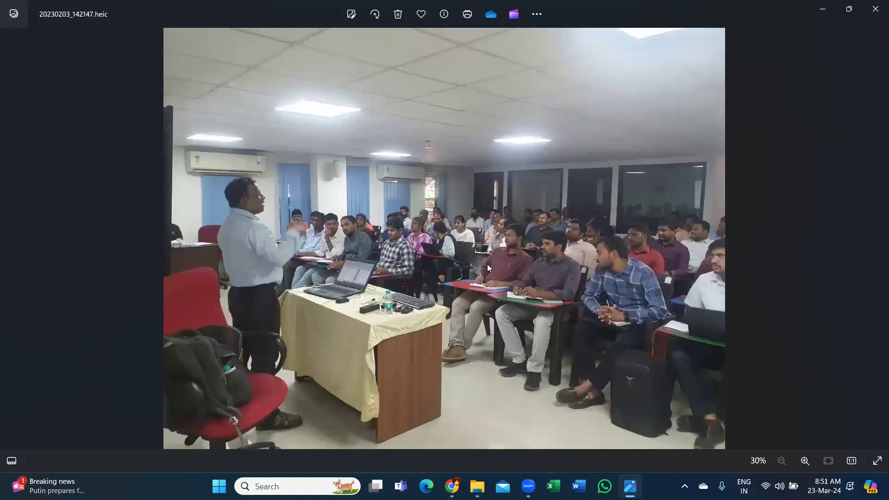
{"action": "key", "text": "Right"}
{"action": "key", "text": "Right"}
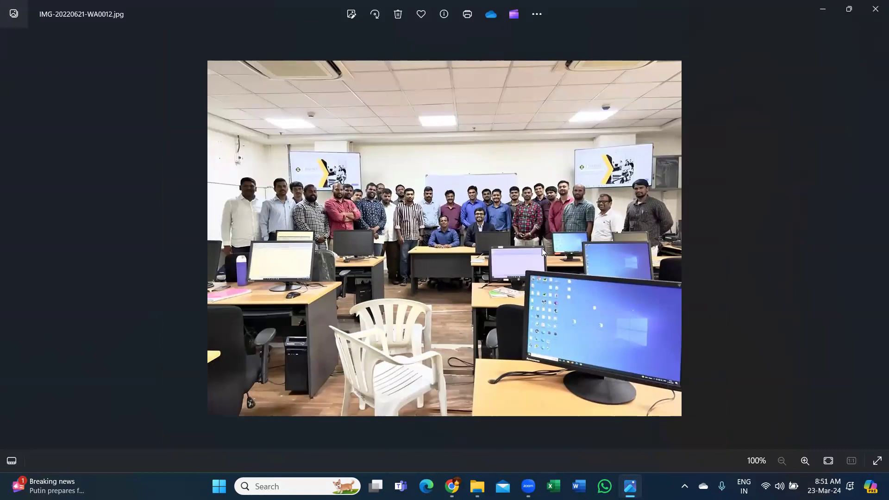
{"action": "key", "text": "Right"}
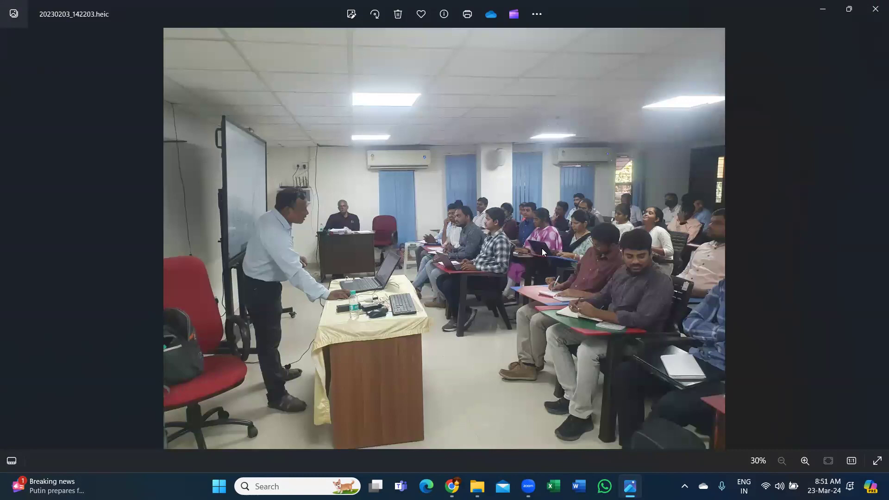
{"action": "key", "text": "Left"}
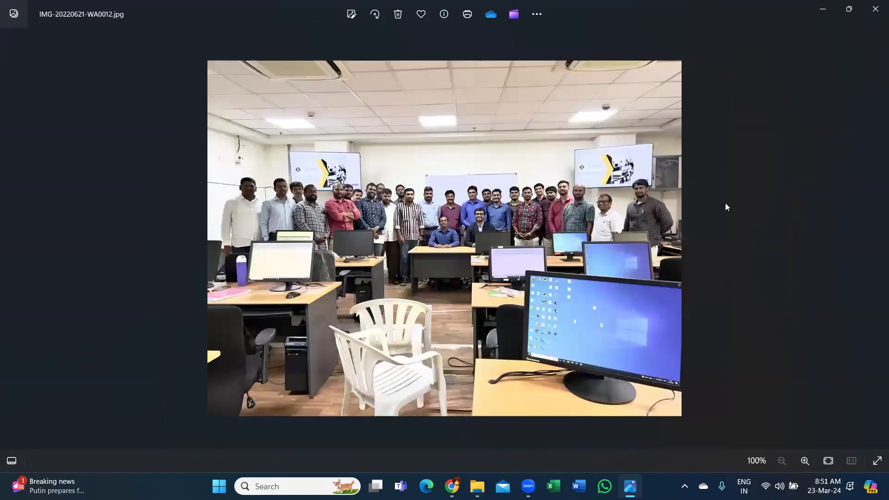
{"action": "left_click", "coordinate": [876, 8]}
Step: Open Police, Police Batalions, Yousufguda_1 and page through its photos in Photos
{"action": "left_click", "coordinate": [16, 32]}
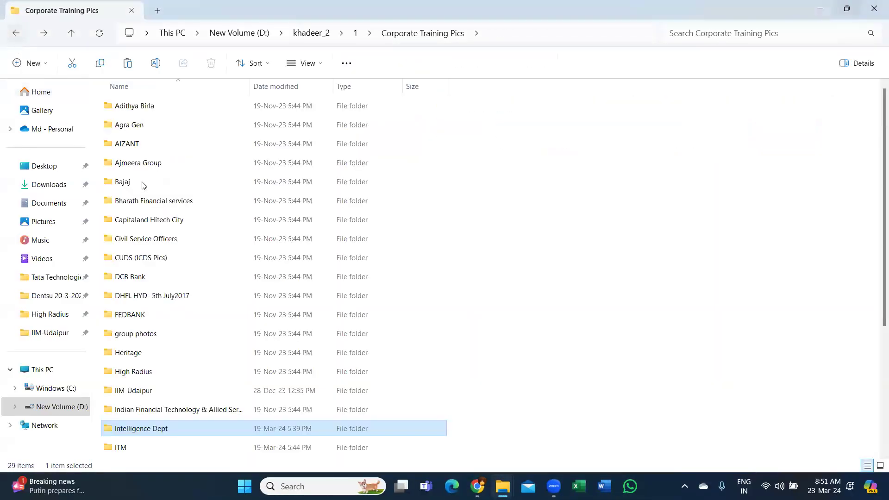
{"action": "scroll", "coordinate": [142, 185], "scroll_direction": "down", "scroll_amount": 3}
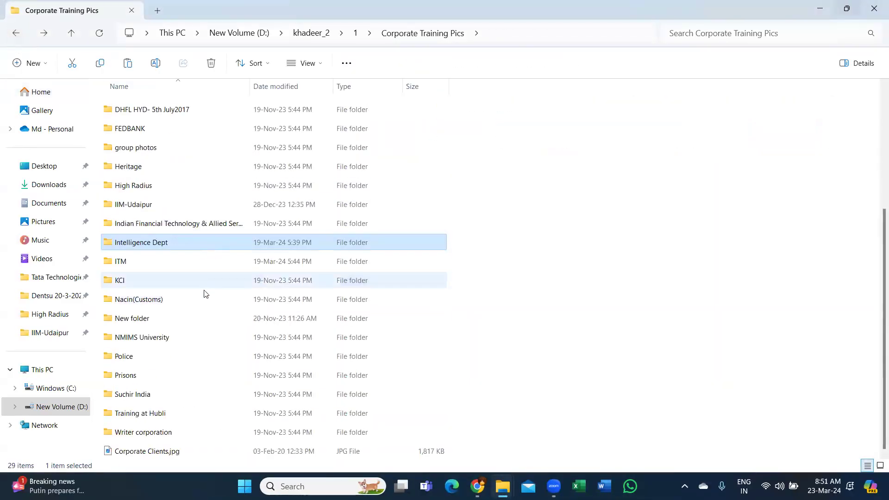
{"action": "double_click", "coordinate": [194, 361]}
{"action": "double_click", "coordinate": [150, 105]}
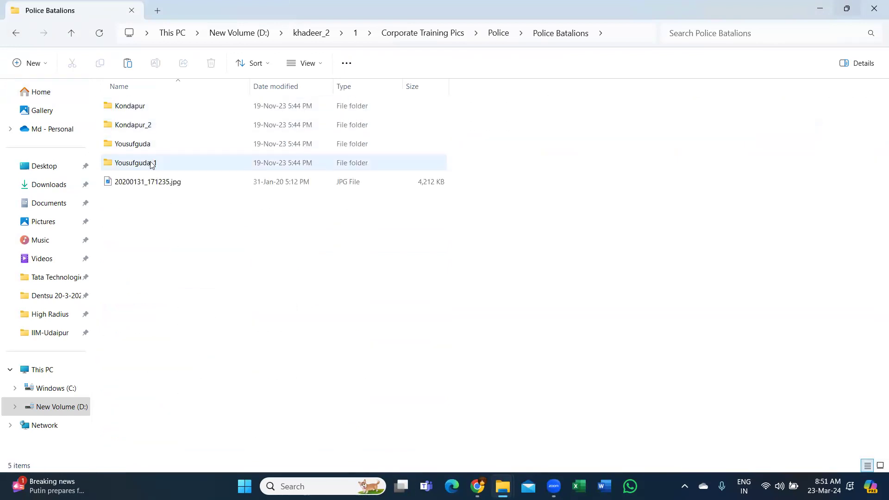
{"action": "double_click", "coordinate": [149, 163]}
{"action": "double_click", "coordinate": [142, 126]}
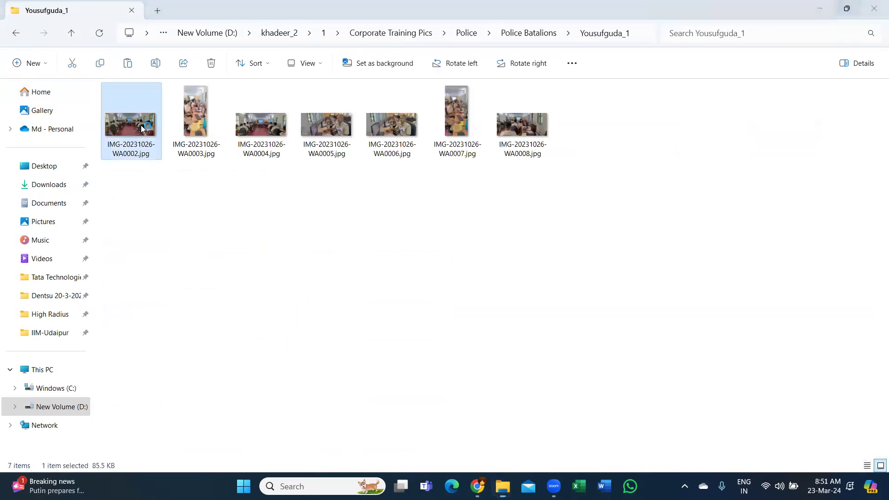
{"action": "key", "text": "Right"}
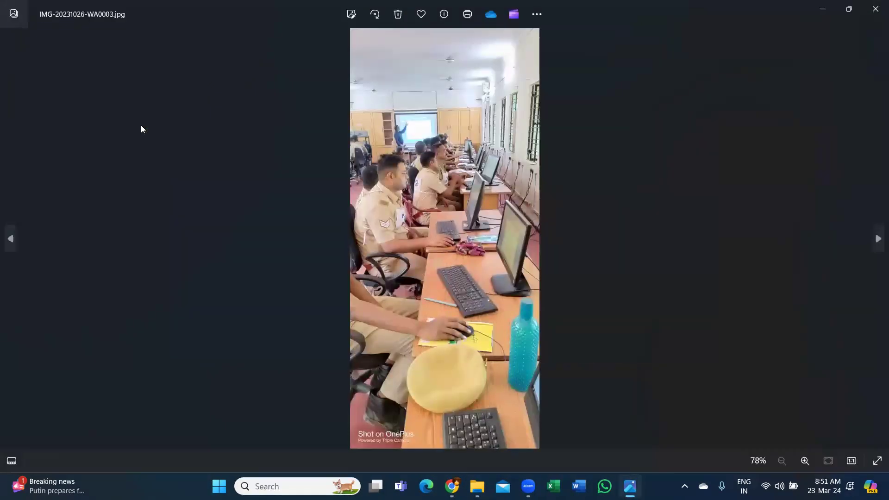
{"action": "key", "text": "Right"}
{"action": "key", "text": "Right"}
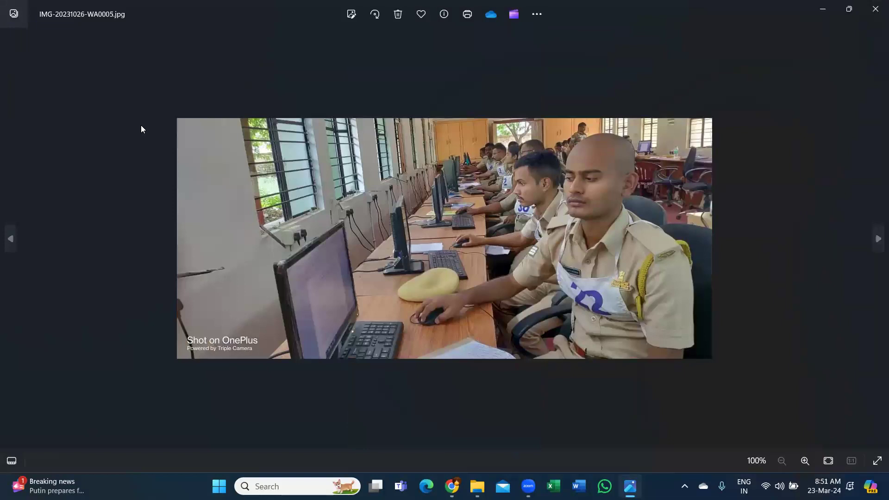
{"action": "key", "text": "Right"}
{"action": "key", "text": "Right"}
{"action": "key", "text": "Right"}
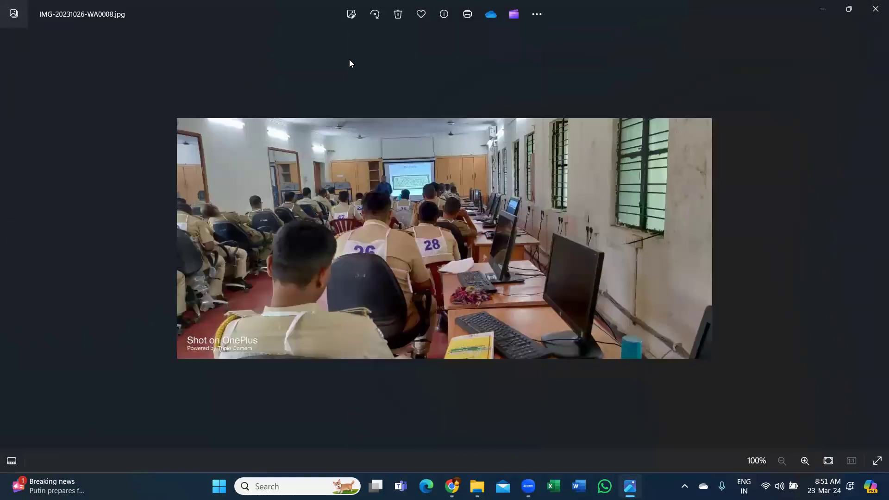
{"action": "left_click", "coordinate": [875, 8]}
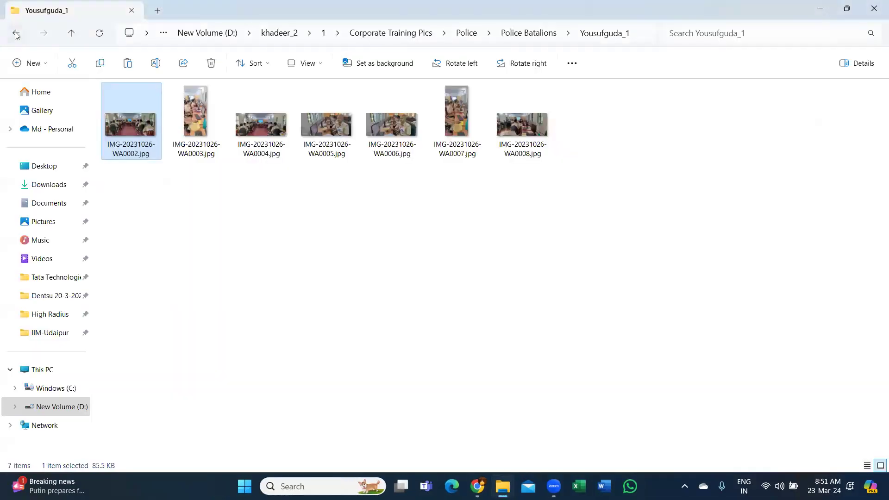
Step: Page through the Yousufguda photos, close Photos and return to Corporate Training Pics
{"action": "left_click", "coordinate": [16, 32]}
{"action": "double_click", "coordinate": [158, 146]}
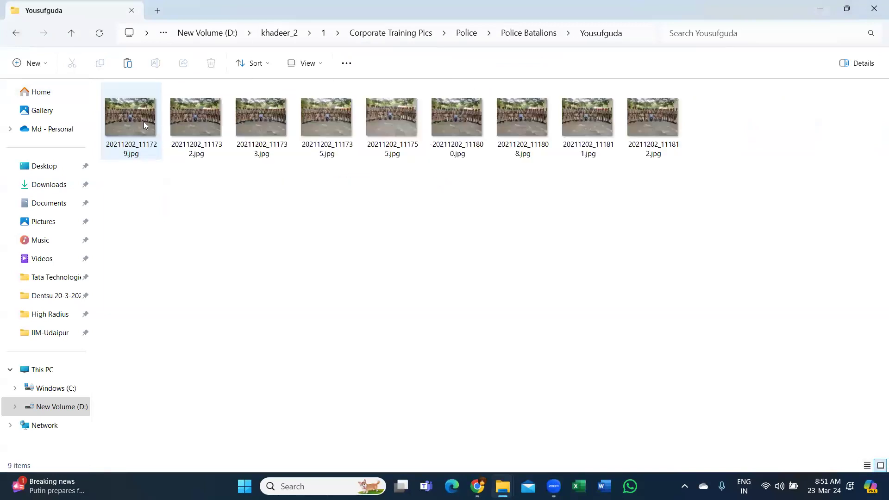
{"action": "double_click", "coordinate": [143, 121]}
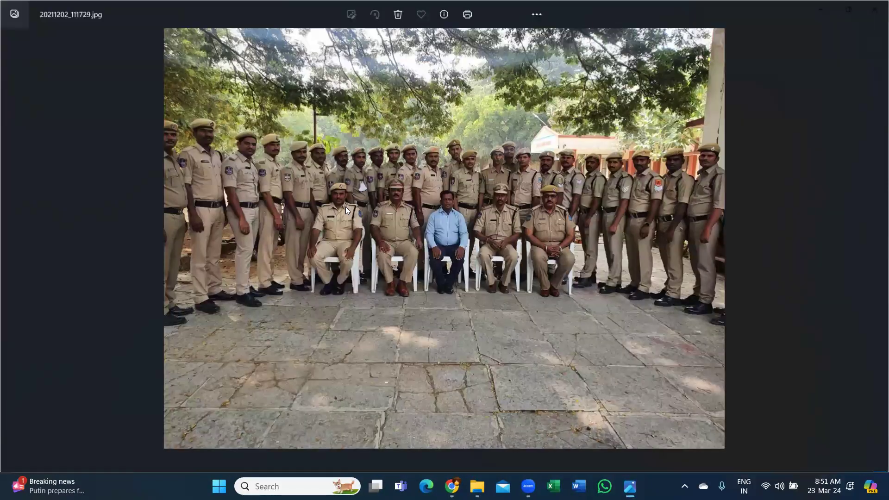
{"action": "key", "text": "Right"}
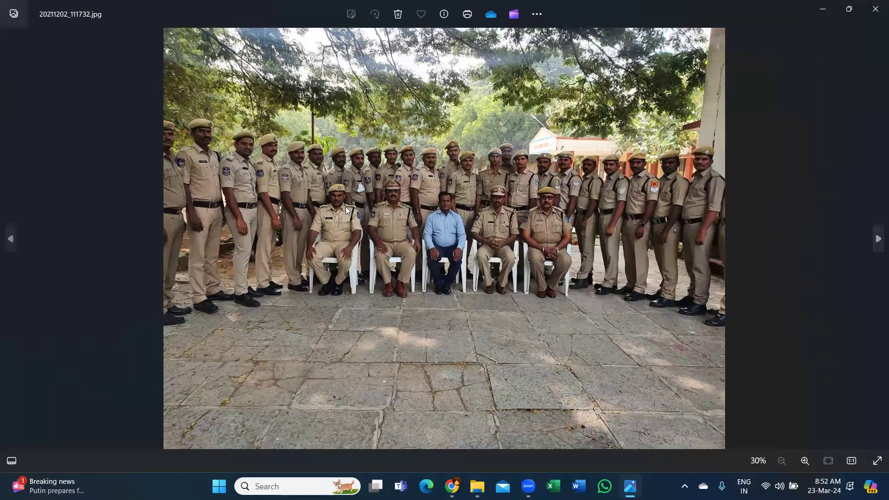
{"action": "key", "text": "Right"}
{"action": "key", "text": "Right"}
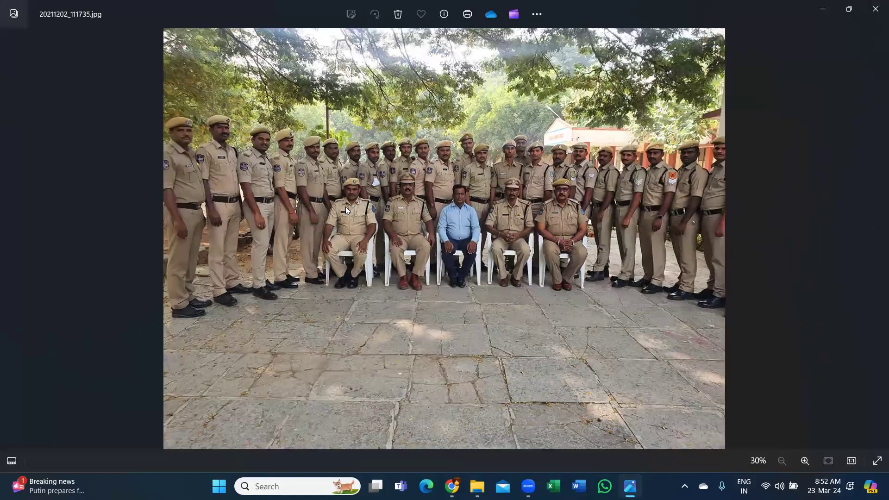
{"action": "key", "text": "Right"}
{"action": "key", "text": "Right"}
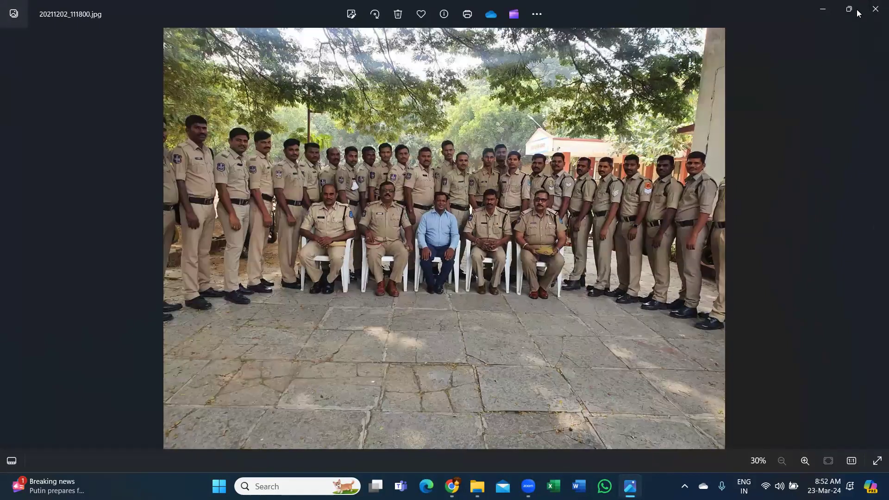
{"action": "key", "text": "alt+F4"}
{"action": "left_click", "coordinate": [15, 34]}
{"action": "left_click", "coordinate": [14, 35]}
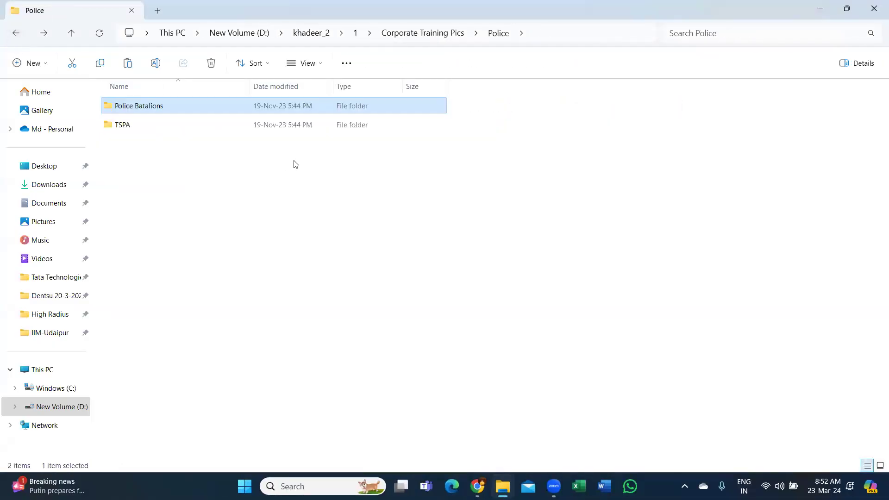
{"action": "left_click", "coordinate": [16, 35]}
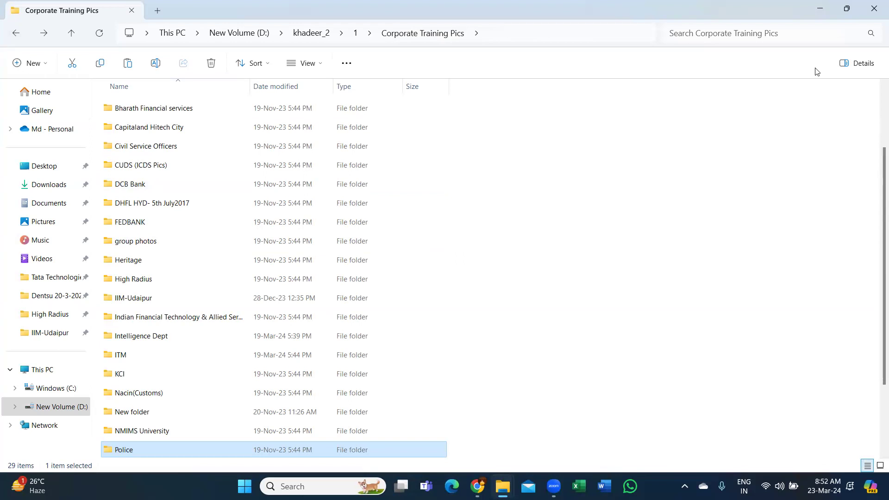
{"action": "left_click", "coordinate": [578, 166]}
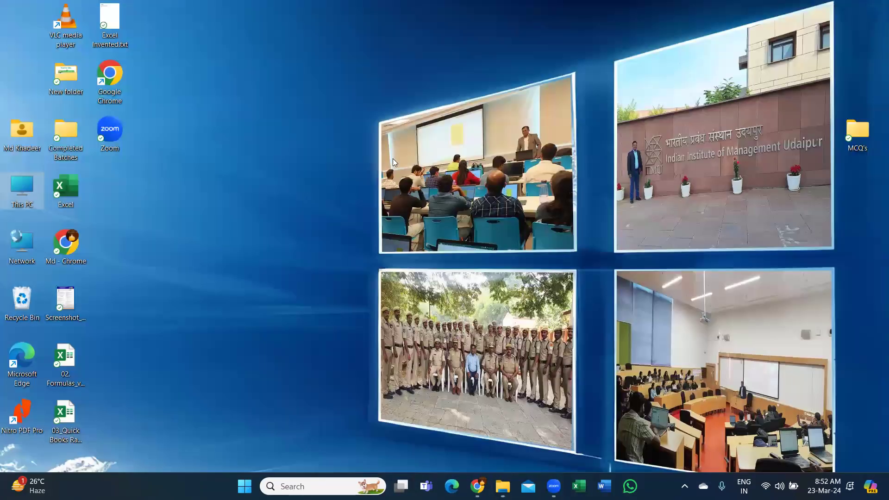
{"action": "right_click", "coordinate": [373, 116]}
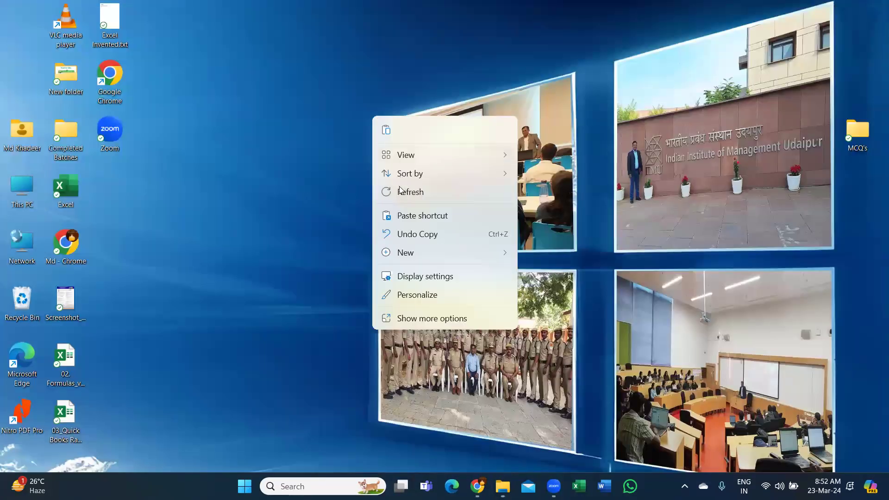
{"action": "left_click", "coordinate": [404, 200]}
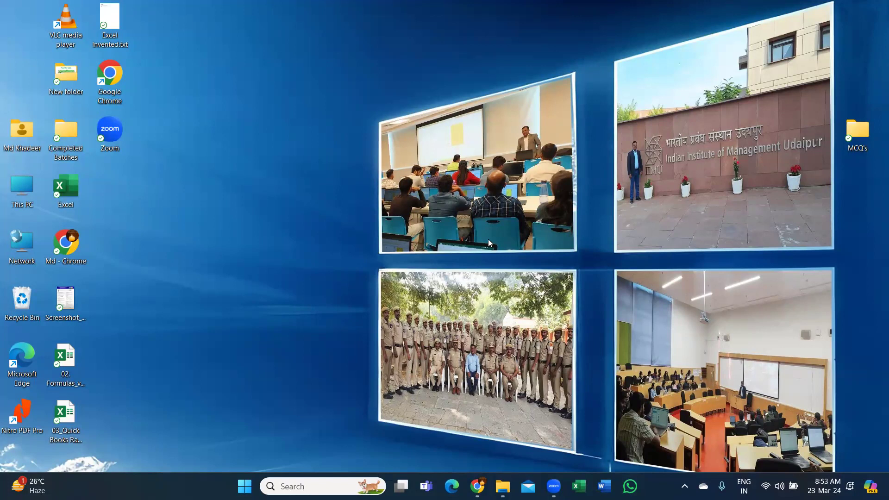
{"action": "right_click", "coordinate": [344, 166]}
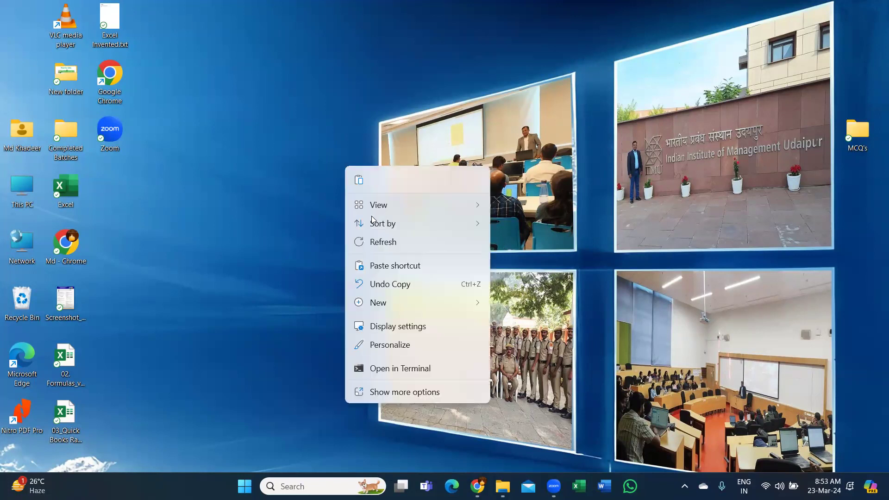
{"action": "left_click", "coordinate": [373, 240]}
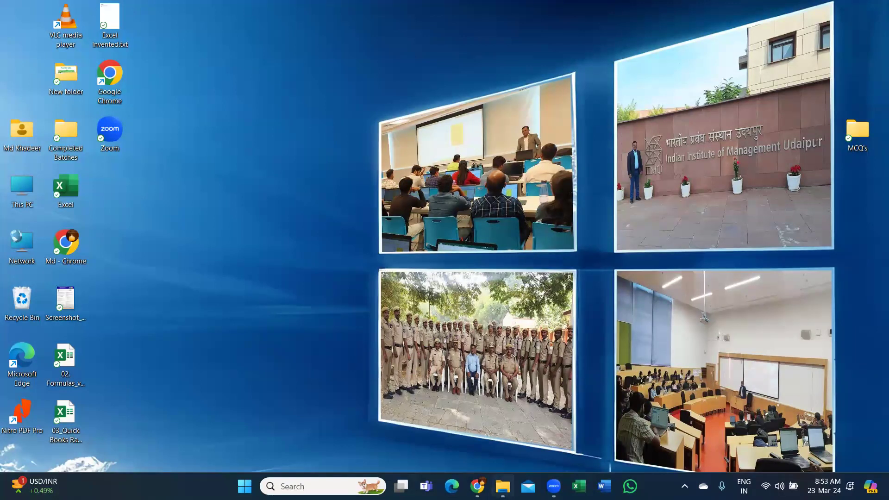
Step: Restore the Excelytics Adv Excel session folder window and select Formatting.xlsx
{"action": "left_click", "coordinate": [502, 485]}
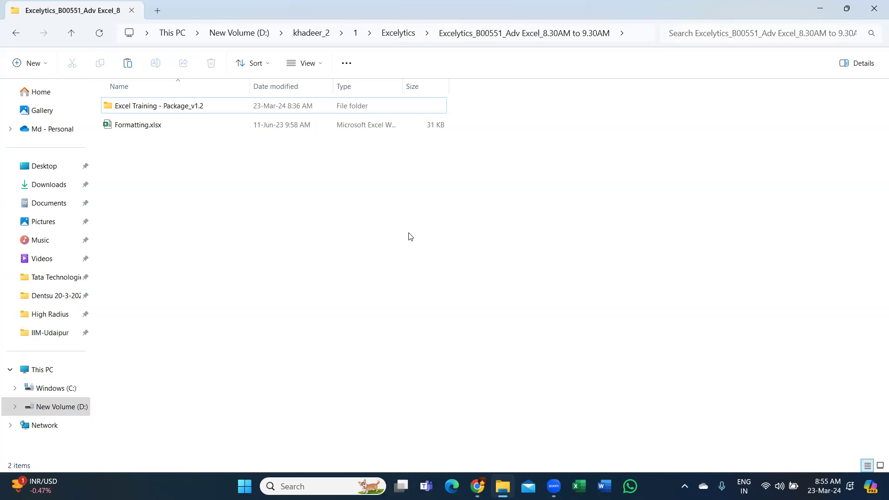
{"action": "left_click", "coordinate": [131, 131]}
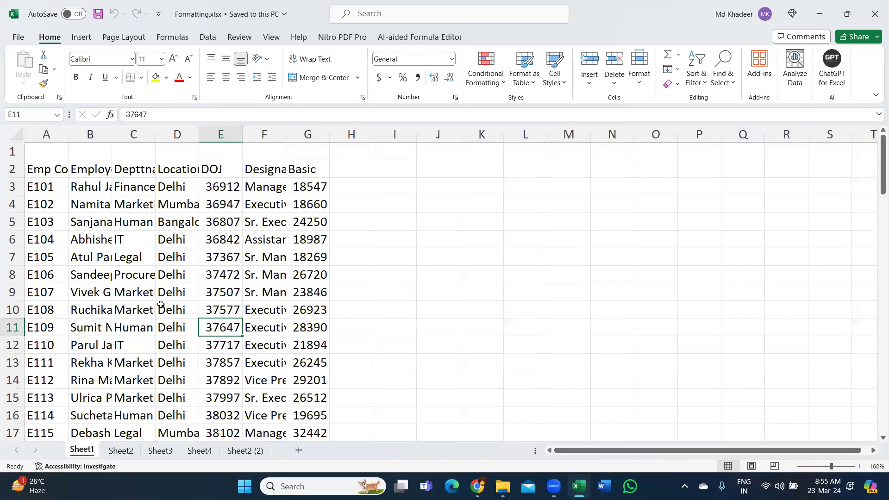
Step: Inspect the Sheet1 table by selecting E102 in A4, then the block A2:D7
{"action": "left_click", "coordinate": [62, 200]}
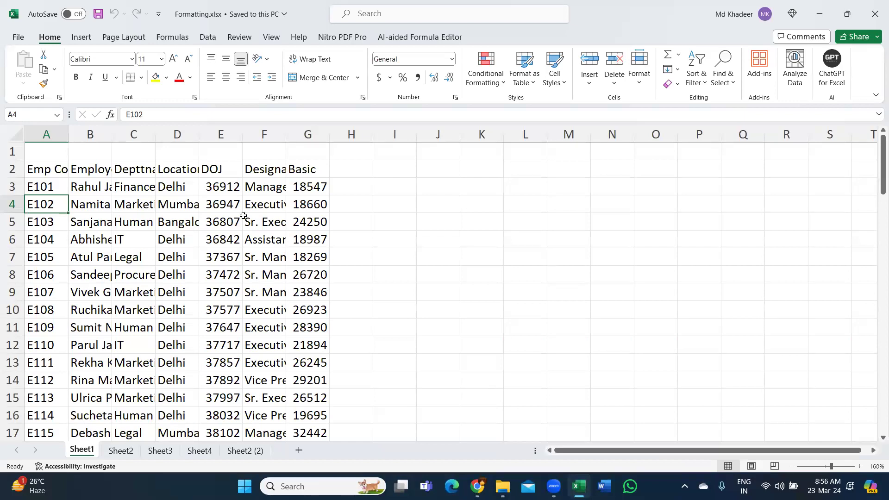
{"action": "left_click_drag", "start_coordinate": [54, 170], "coordinate": [198, 263]}
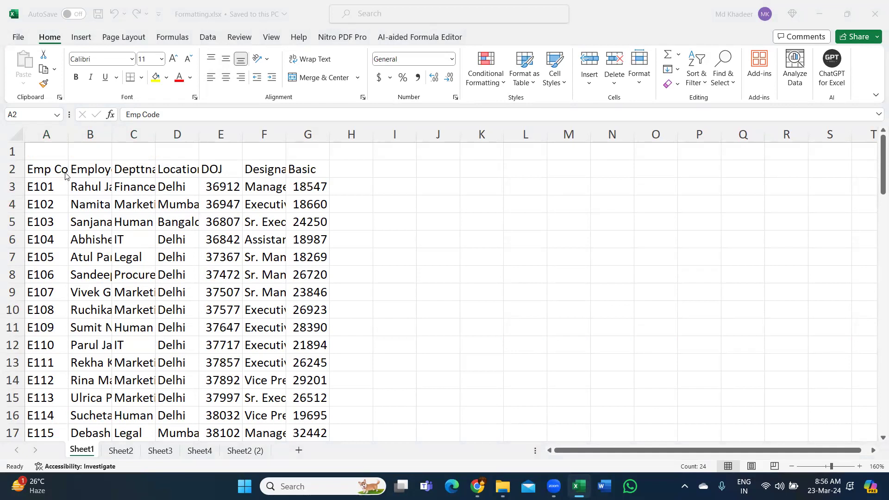
{"action": "left_click_drag", "start_coordinate": [60, 172], "coordinate": [319, 276]}
{"action": "left_click", "coordinate": [289, 241]}
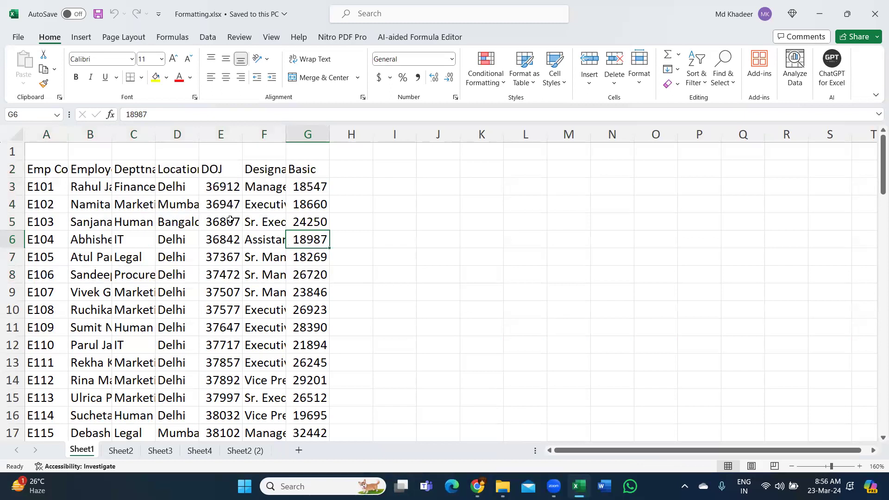
{"action": "left_click_drag", "start_coordinate": [93, 170], "coordinate": [100, 275]}
{"action": "left_click_drag", "start_coordinate": [139, 170], "coordinate": [142, 281]}
{"action": "left_click_drag", "start_coordinate": [183, 169], "coordinate": [189, 285]}
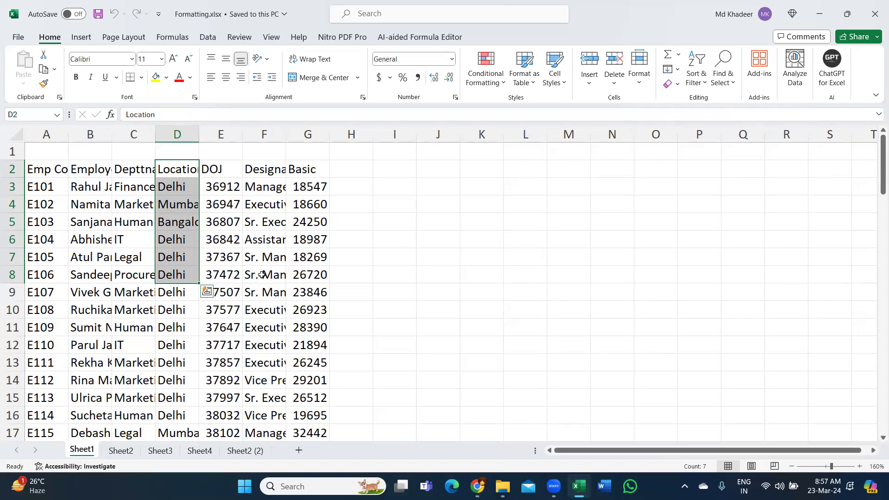
{"action": "left_click", "coordinate": [299, 234]}
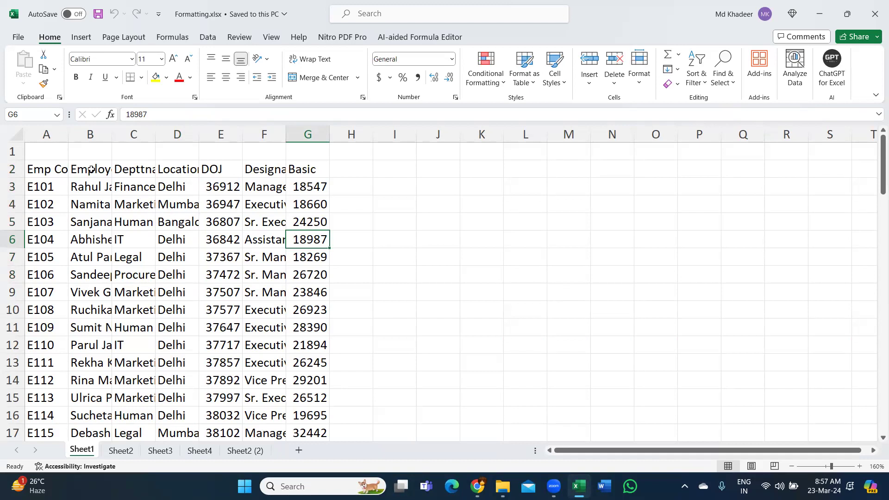
{"action": "left_click_drag", "start_coordinate": [50, 169], "coordinate": [310, 303]}
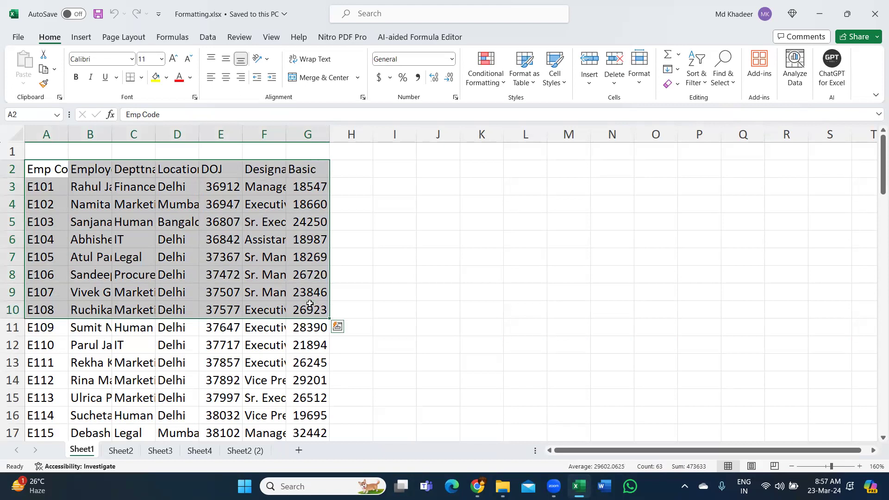
{"action": "left_click", "coordinate": [269, 257]}
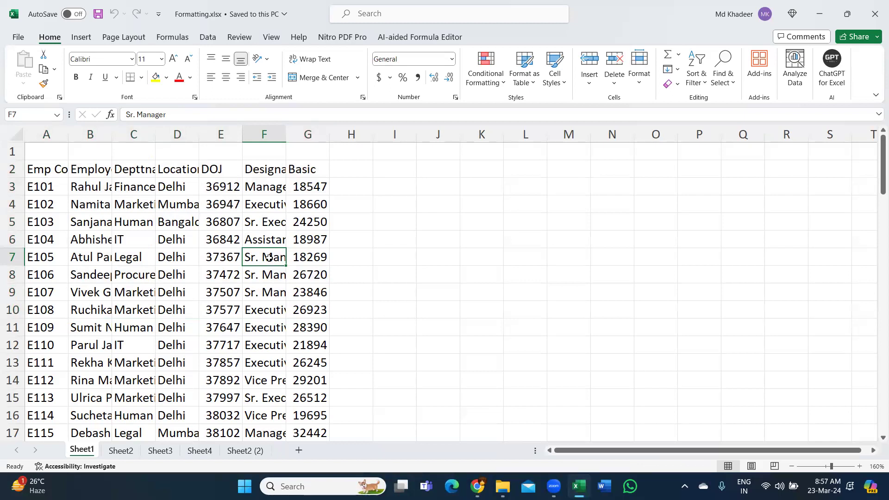
Step: Select the unformatted Basic value 24250 in cell G5
{"action": "left_click", "coordinate": [290, 222]}
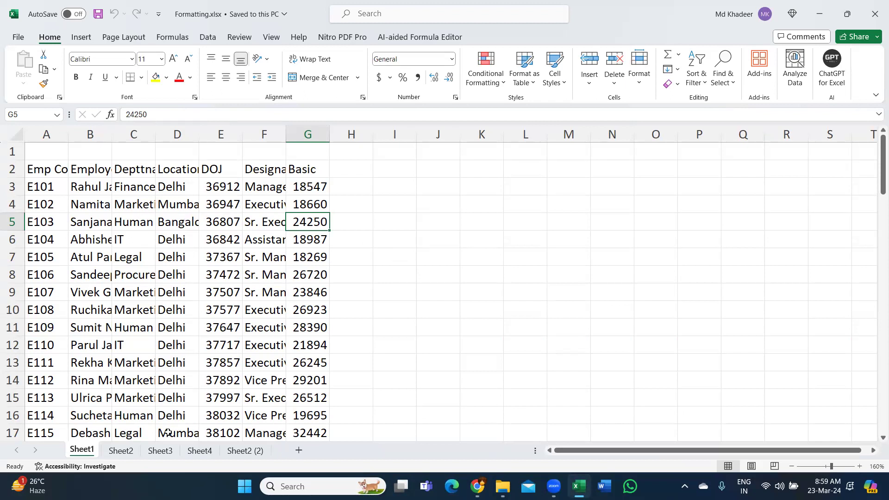
Step: Copy the Sheet3 employee table A3:G21 into a new blank Sheet5
{"action": "left_click", "coordinate": [159, 452]}
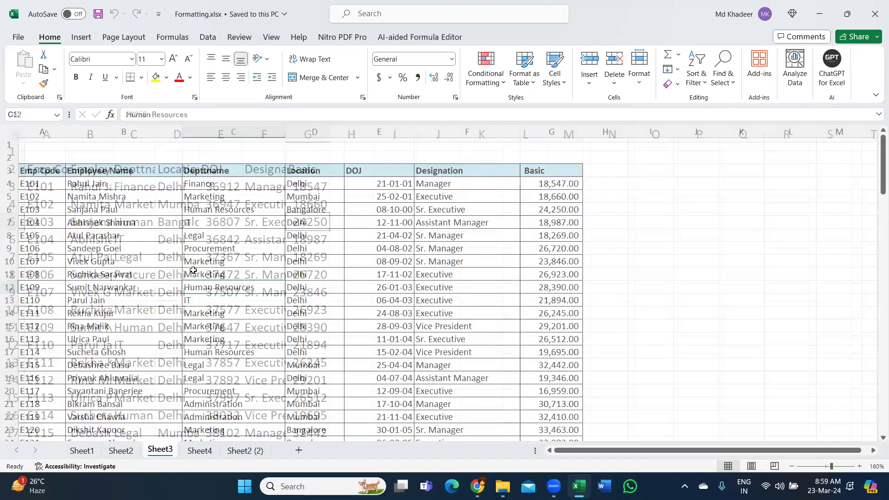
{"action": "left_click_drag", "start_coordinate": [54, 172], "coordinate": [536, 404]}
{"action": "key", "text": "ctrl+c"}
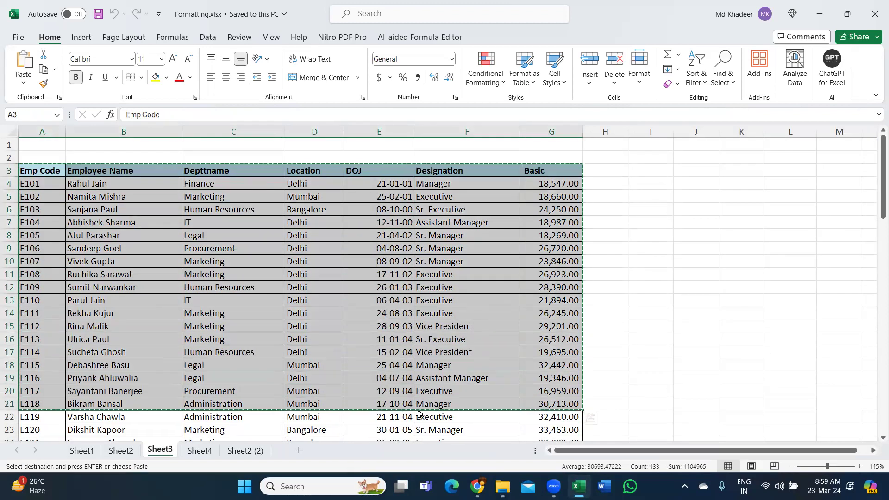
{"action": "left_click", "coordinate": [224, 452]}
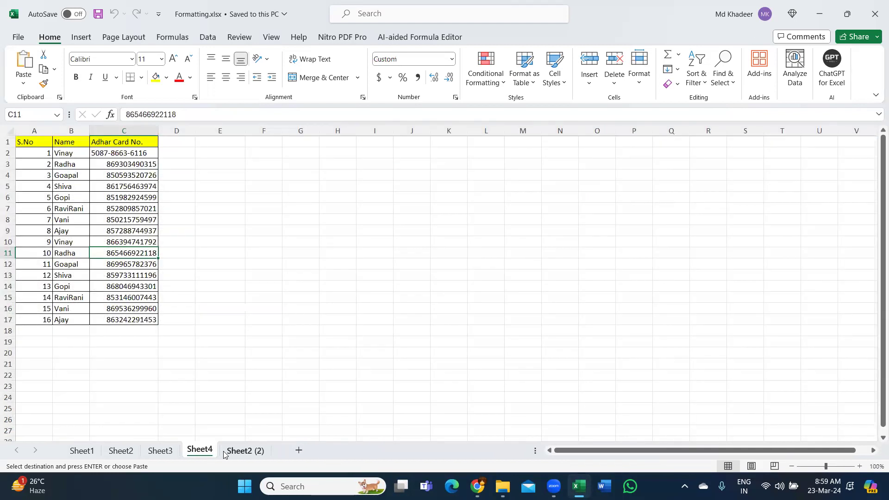
{"action": "left_click", "coordinate": [244, 451]}
{"action": "left_click", "coordinate": [299, 450]}
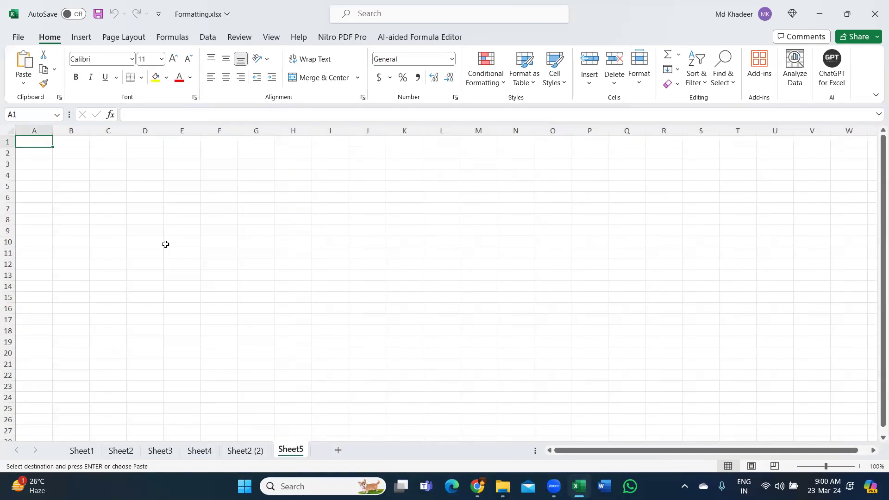
{"action": "key", "text": "ctrl+v"}
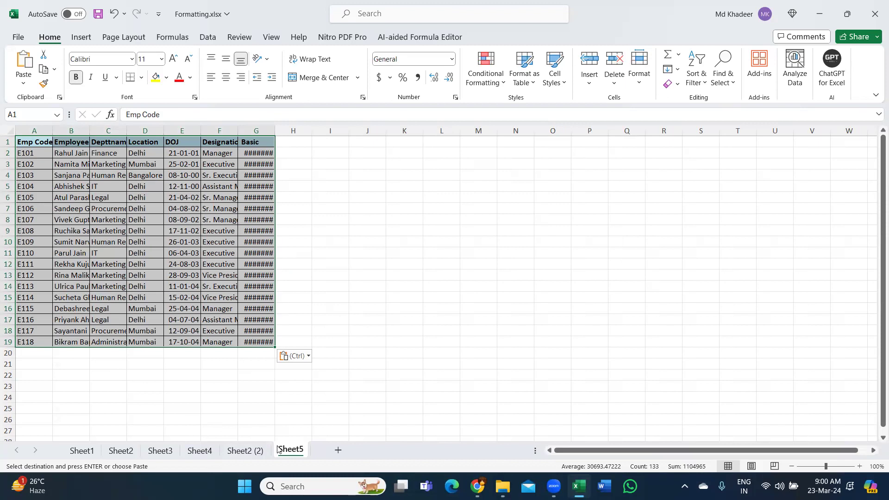
Step: Switch to Sheet1 on its own, ungrouped, and magnify its view
{"action": "left_click", "coordinate": [88, 451], "text": "ctrl"}
{"action": "key", "text": "ctrl+Page_Up"}
{"action": "scroll", "coordinate": [259, 234], "scroll_direction": "up", "scroll_amount": 4}
{"action": "left_click", "coordinate": [260, 234]}
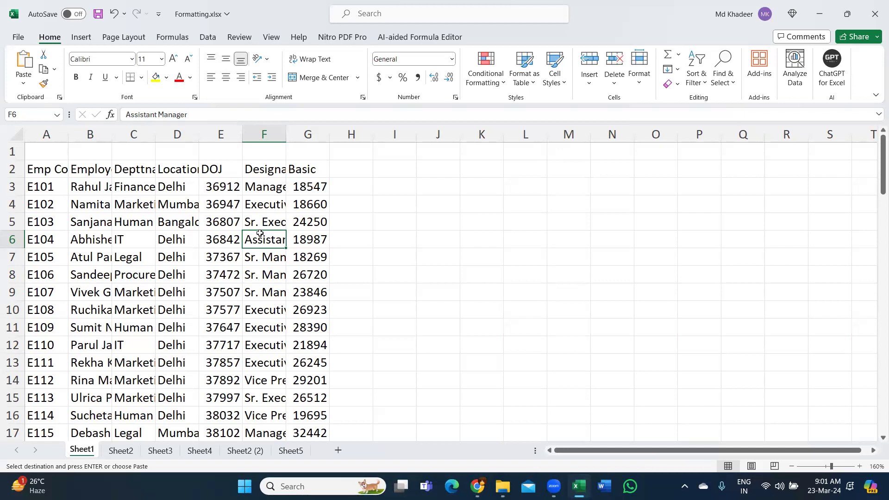
{"action": "left_click", "coordinate": [132, 187]}
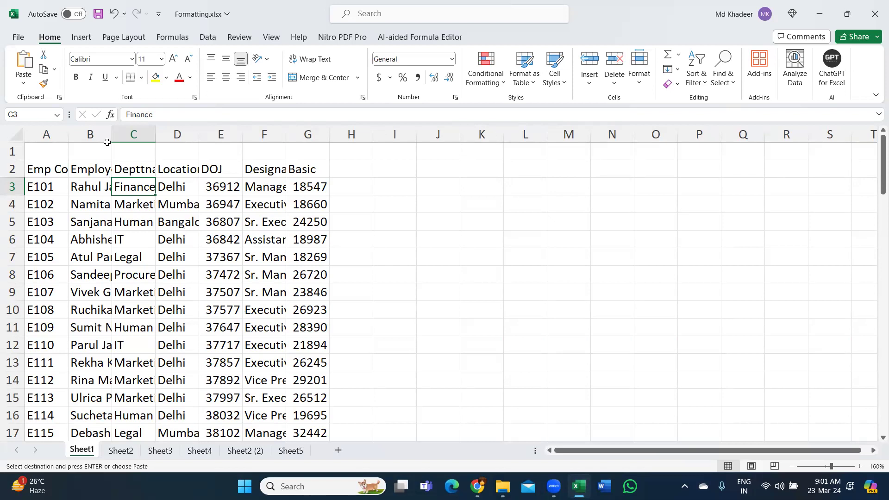
Step: Resize columns B and C at their header borders, then select the table's top rows from A2
{"action": "mouse_move", "coordinate": [112, 134]}
{"action": "left_mouse_down"}
{"action": "mouse_move", "coordinate": [140, 134]}
{"action": "mouse_move", "coordinate": [116, 138]}
{"action": "left_mouse_up"}
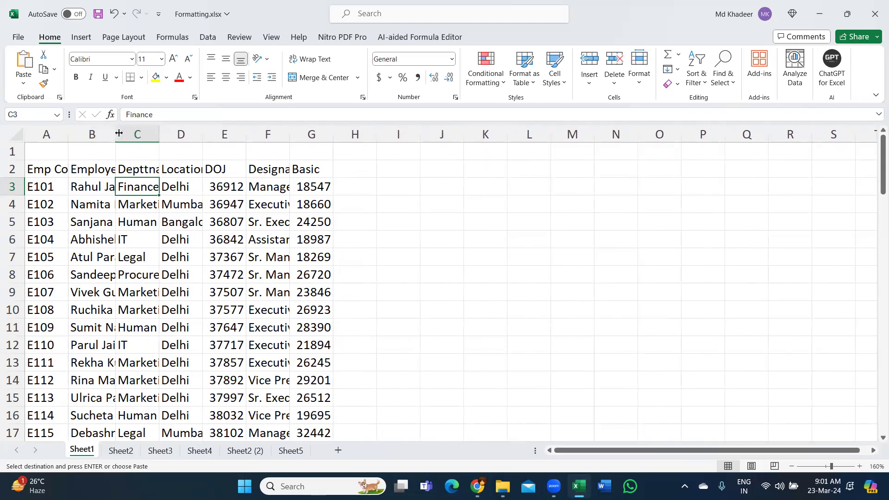
{"action": "double_click", "coordinate": [119, 134]}
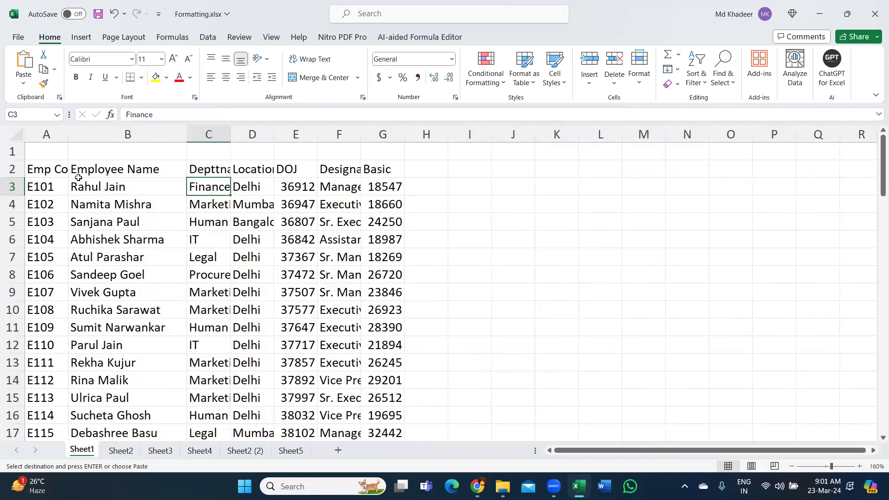
{"action": "double_click", "coordinate": [231, 134]}
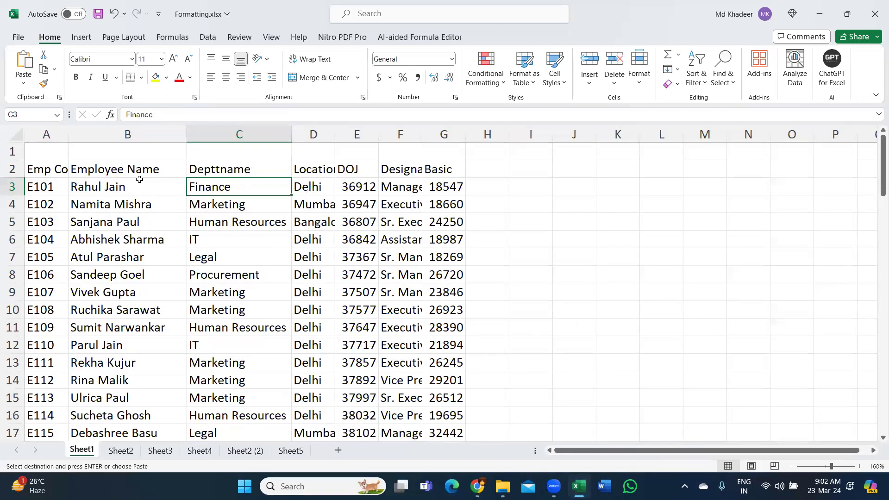
{"action": "left_click_drag", "start_coordinate": [187, 133], "coordinate": [138, 134]}
{"action": "left_click_drag", "start_coordinate": [244, 134], "coordinate": [196, 145]}
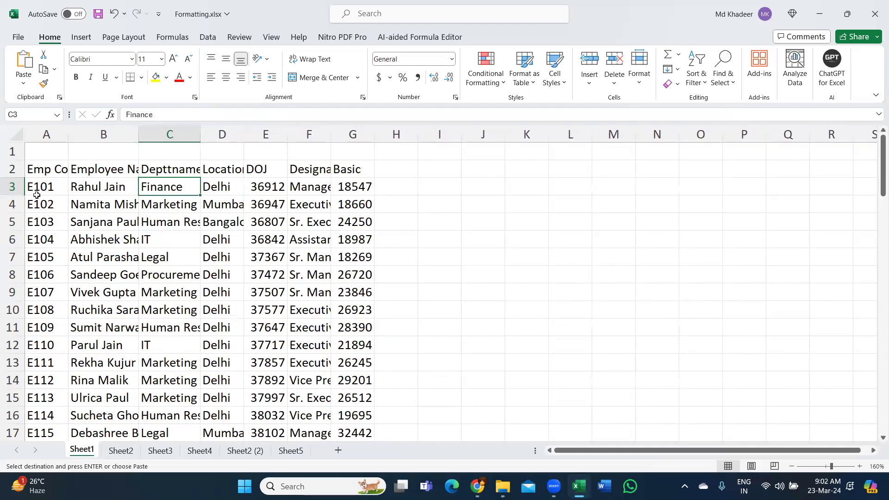
{"action": "left_click_drag", "start_coordinate": [41, 171], "coordinate": [652, 192]}
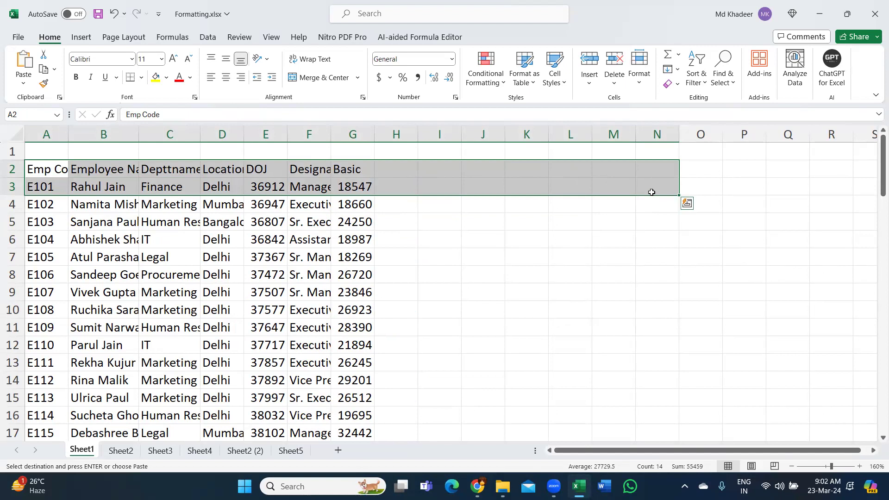
Step: Check the cut-off Employee Name, Sr. Manager and Human Resources cells, then select the entire worksheet
{"action": "left_click", "coordinate": [127, 170]}
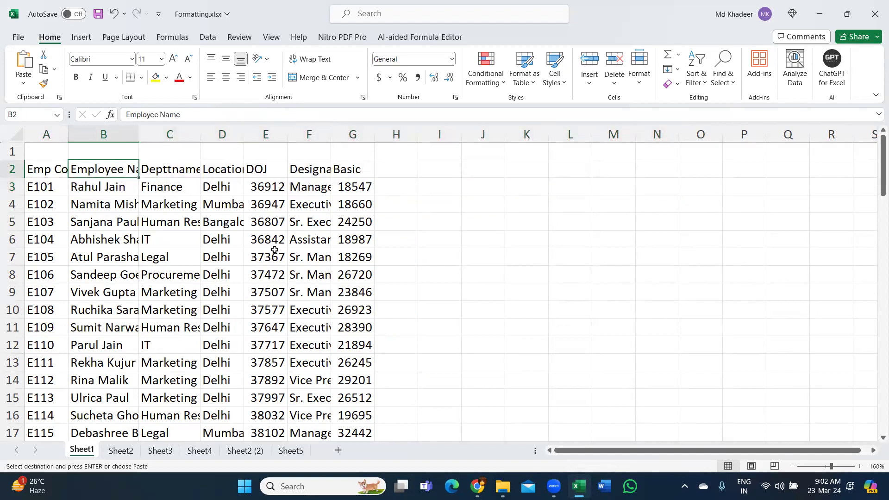
{"action": "left_click", "coordinate": [291, 275]}
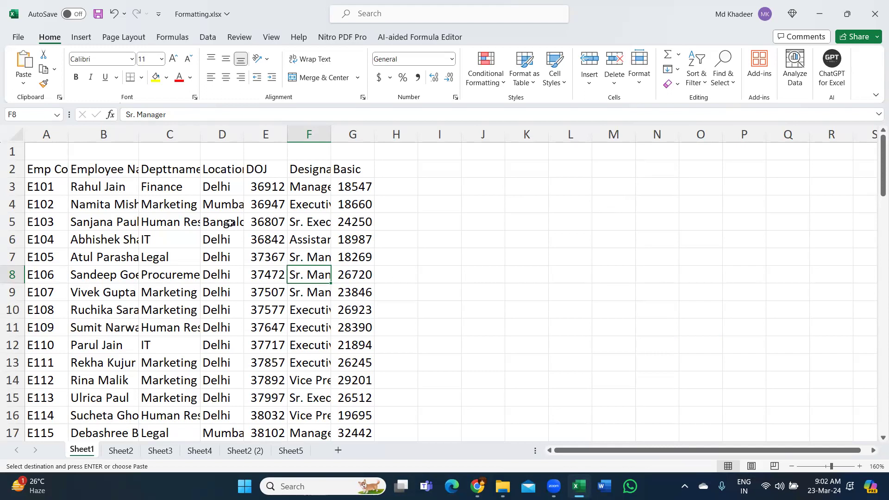
{"action": "left_click", "coordinate": [199, 225]}
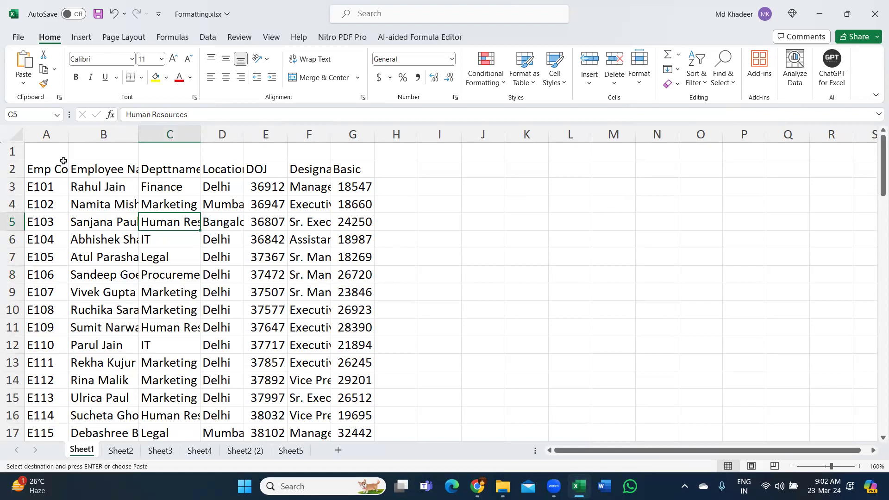
{"action": "left_click", "coordinate": [18, 134]}
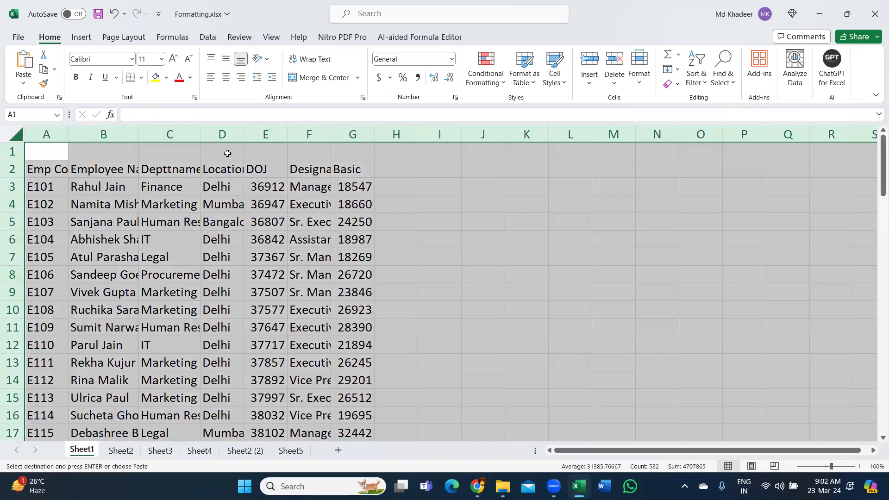
Step: AutoFit all columns at once from a header border, then clear the whole-sheet selection
{"action": "double_click", "coordinate": [198, 134]}
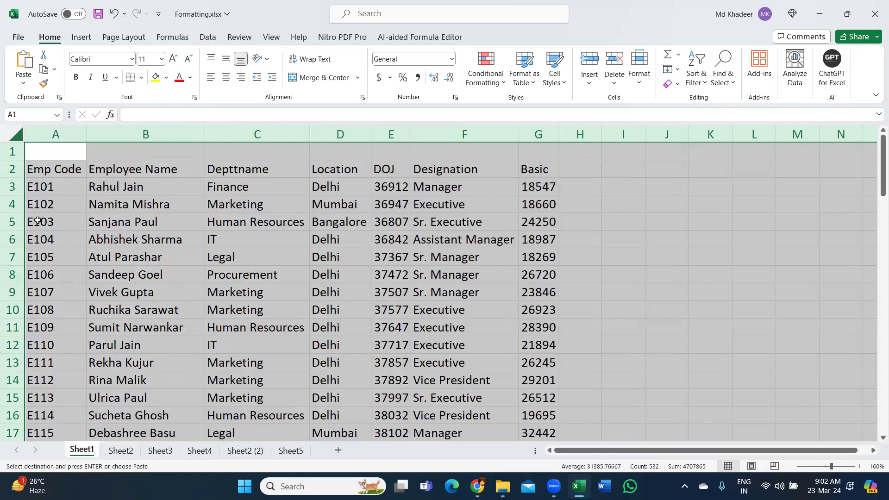
{"action": "left_click", "coordinate": [13, 230]}
{"action": "left_click", "coordinate": [241, 269]}
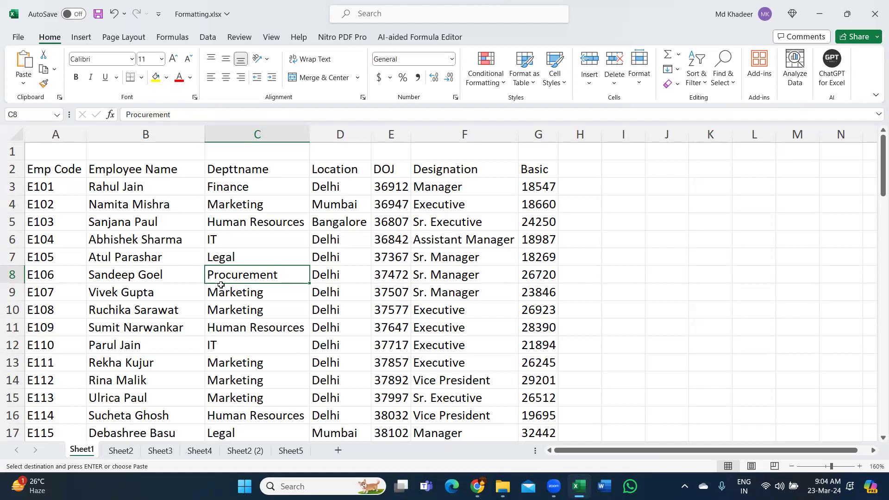
{"action": "left_click", "coordinate": [346, 243]}
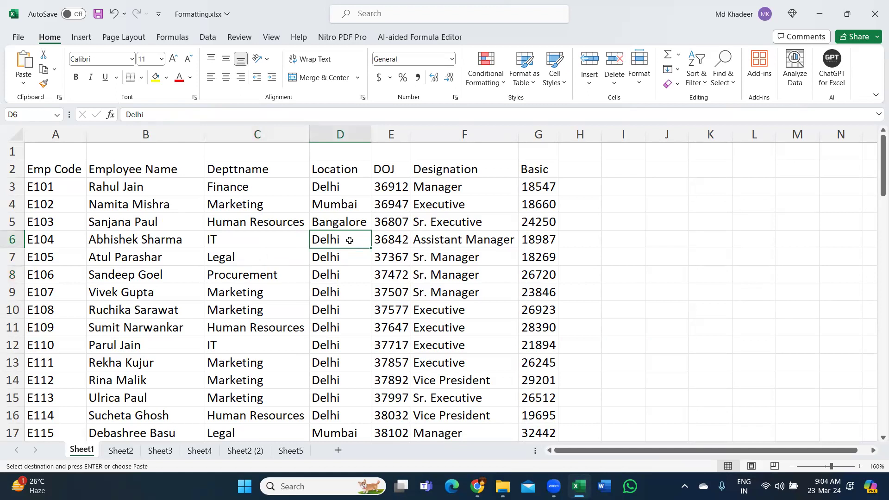
{"action": "left_click", "coordinate": [241, 225]}
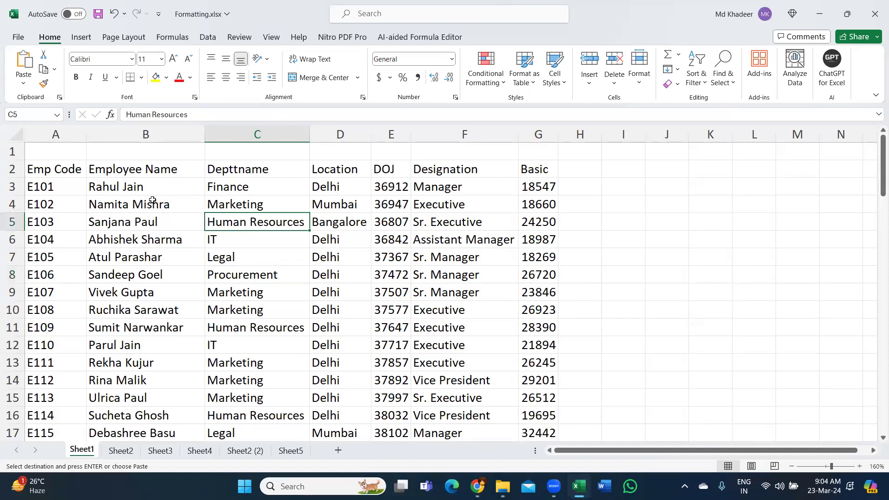
{"action": "left_click", "coordinate": [146, 168]}
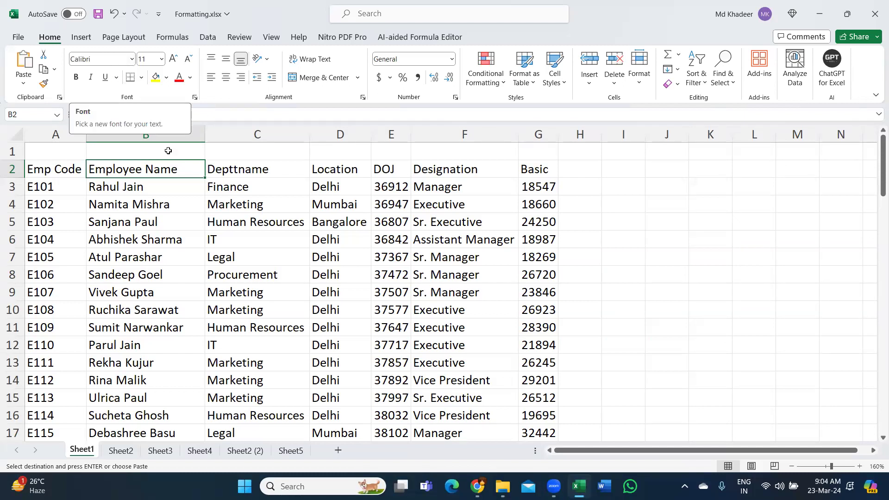
{"action": "left_click", "coordinate": [324, 227]}
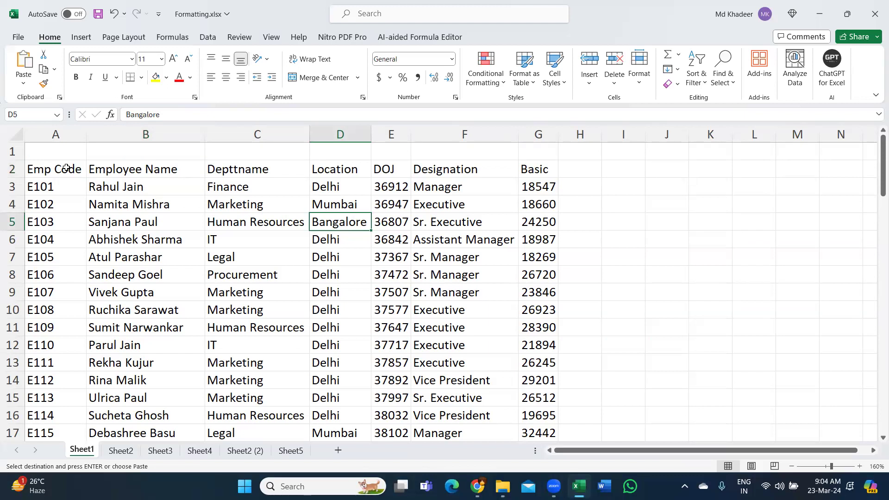
{"action": "left_click_drag", "start_coordinate": [43, 170], "coordinate": [538, 171]}
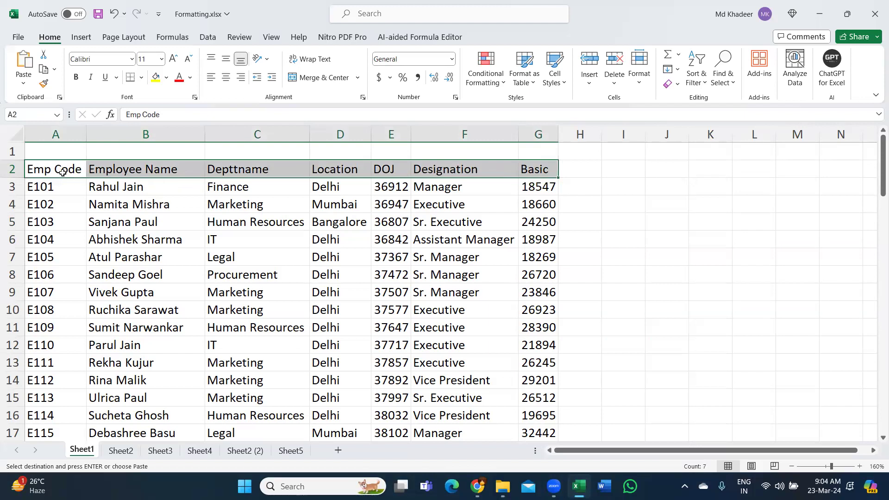
{"action": "left_click", "coordinate": [373, 264]}
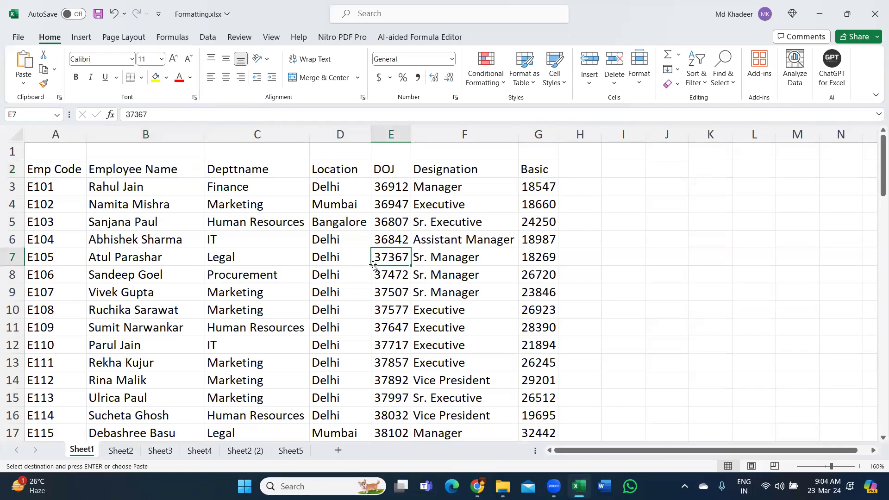
{"action": "left_click", "coordinate": [310, 327]}
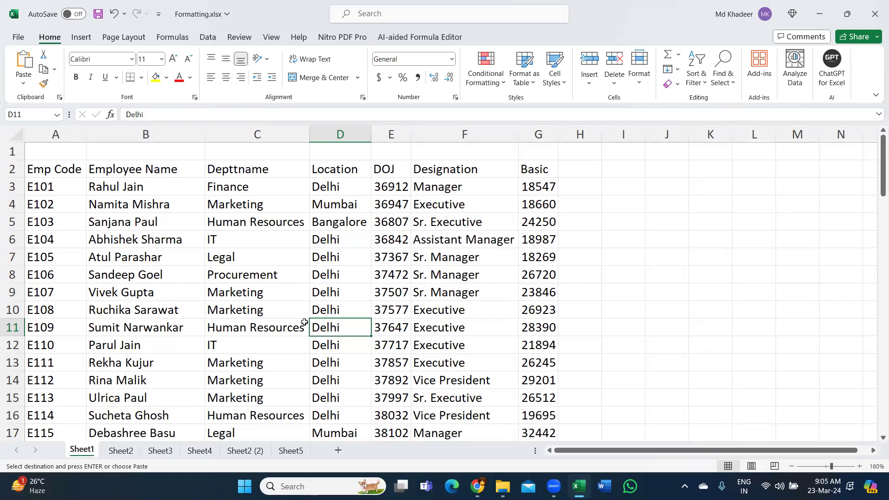
{"action": "left_click_drag", "start_coordinate": [356, 268], "coordinate": [356, 258]}
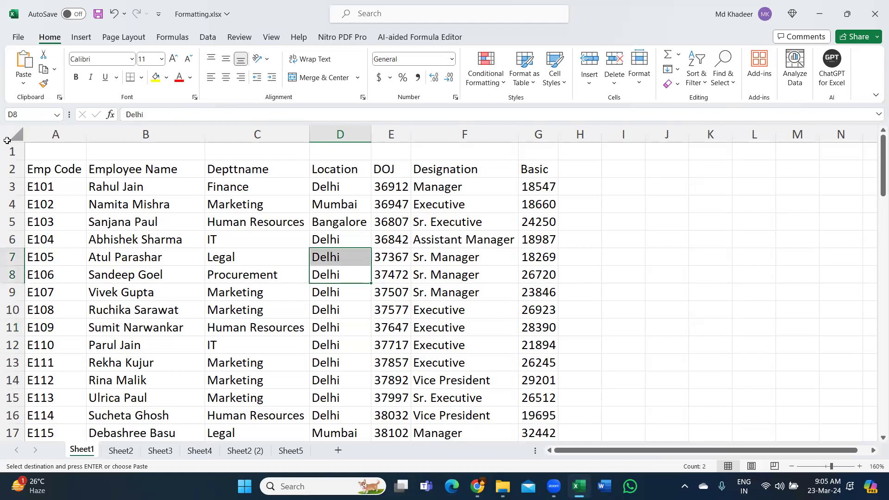
{"action": "left_click", "coordinate": [12, 151]}
Step: Delete the empty row 1 as an entire row with Ctrl+-, moving the headers up
{"action": "right_click", "coordinate": [12, 153]}
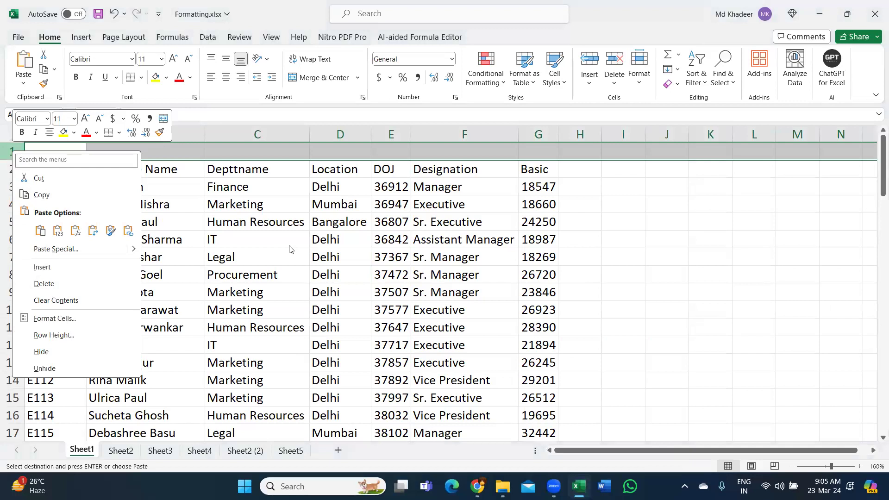
{"action": "key", "text": "Escape"}
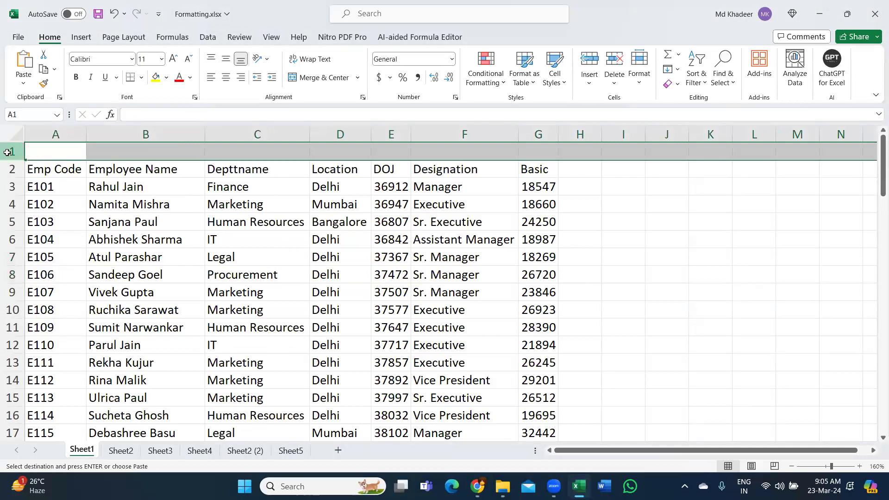
{"action": "left_click", "coordinate": [388, 256]}
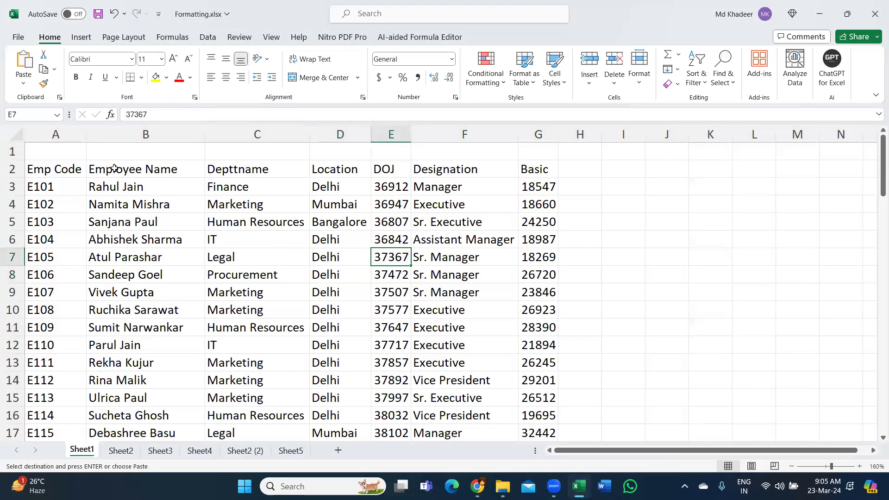
{"action": "left_click", "coordinate": [12, 152]}
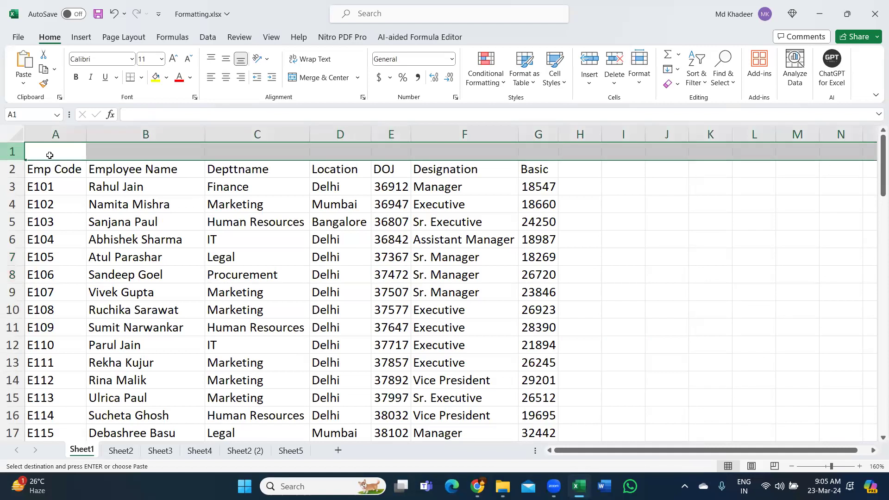
{"action": "left_click", "coordinate": [175, 152]}
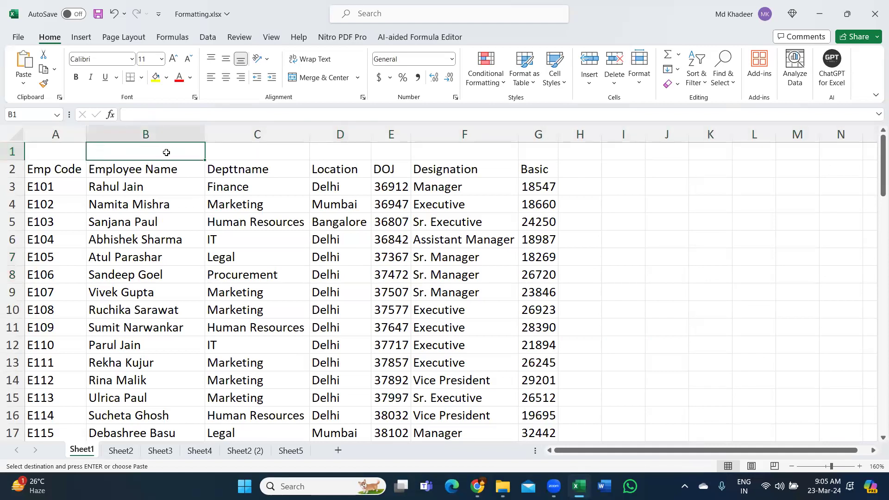
{"action": "right_click", "coordinate": [167, 152]}
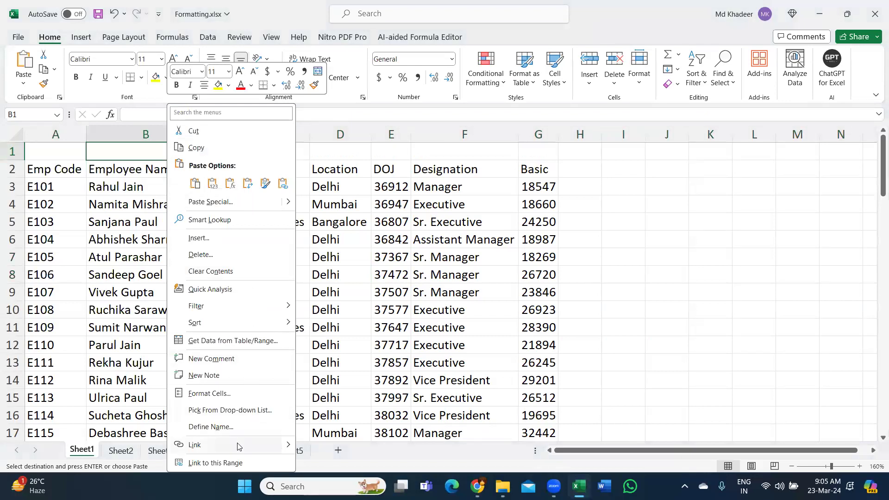
{"action": "left_click", "coordinate": [405, 157]}
{"action": "left_click", "coordinate": [392, 153]}
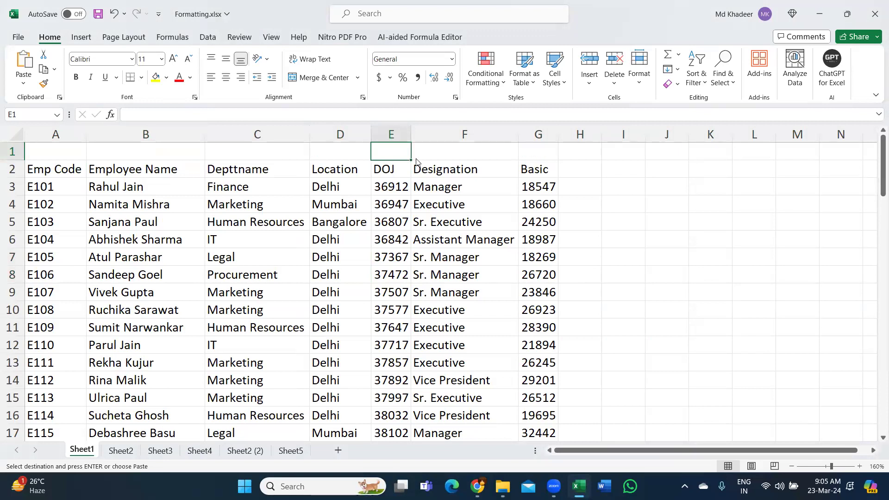
{"action": "key", "text": "ctrl+minus"}
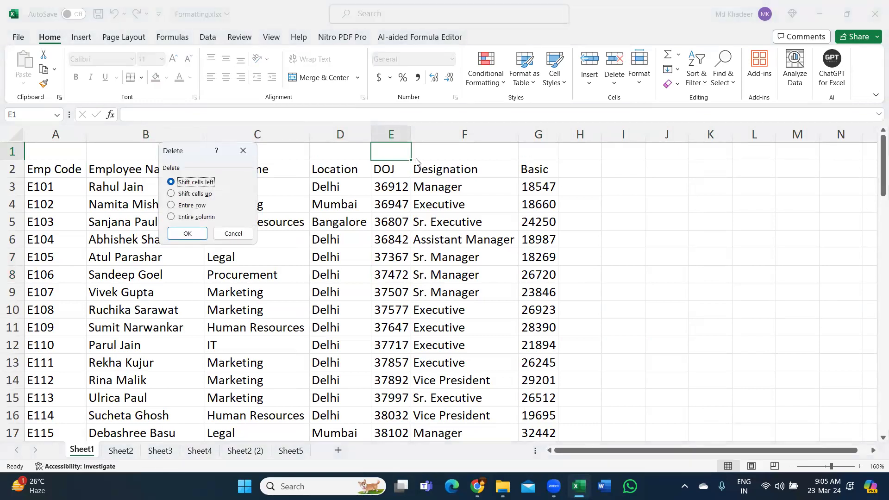
{"action": "left_click", "coordinate": [192, 205]}
{"action": "left_click", "coordinate": [188, 234]}
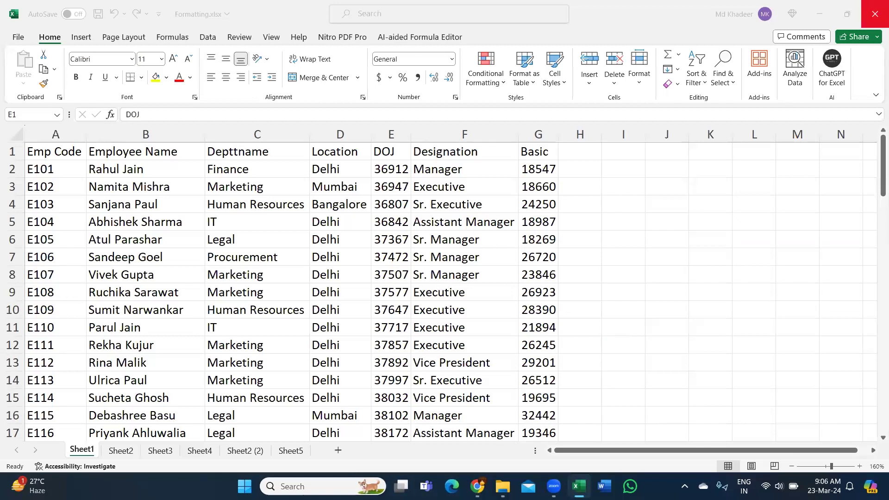
{"action": "left_click", "coordinate": [767, 486]}
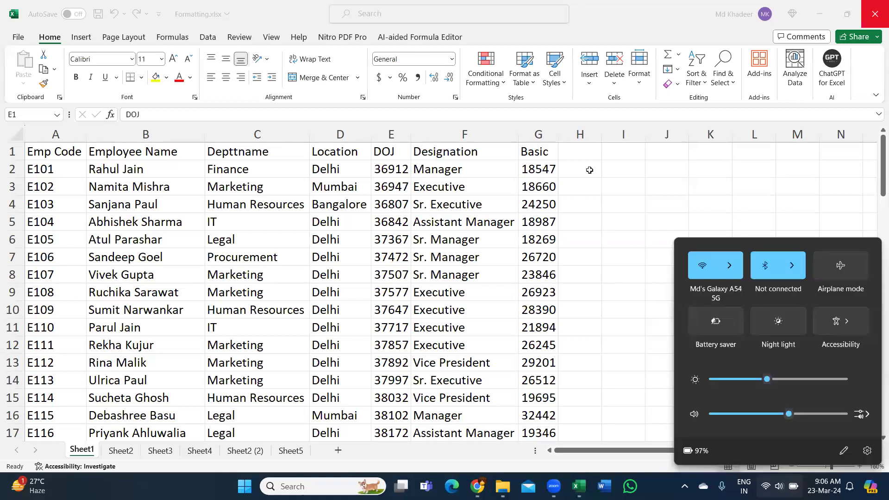
{"action": "left_click", "coordinate": [605, 164]}
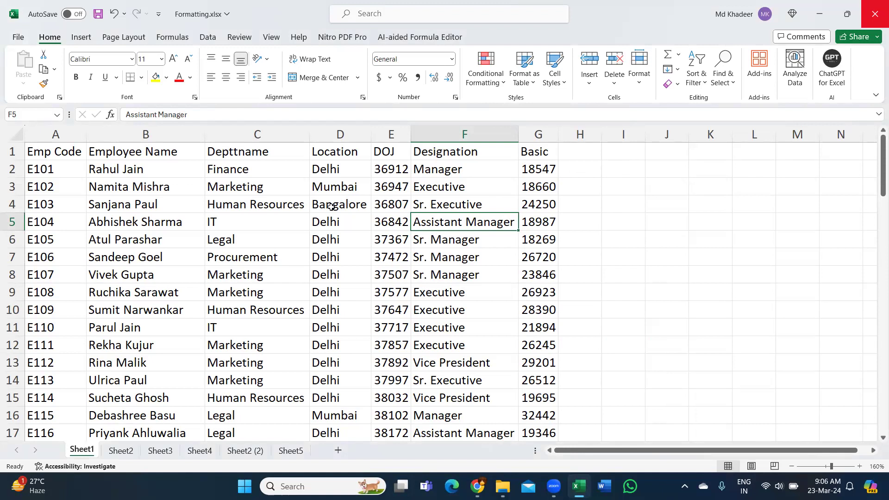
{"action": "left_click", "coordinate": [285, 256]}
{"action": "scroll", "coordinate": [285, 256], "scroll_direction": "down", "scroll_amount": 7}
{"action": "scroll", "coordinate": [285, 256], "scroll_direction": "up", "scroll_amount": 7}
{"action": "scroll", "coordinate": [286, 267], "scroll_direction": "down", "scroll_amount": 4}
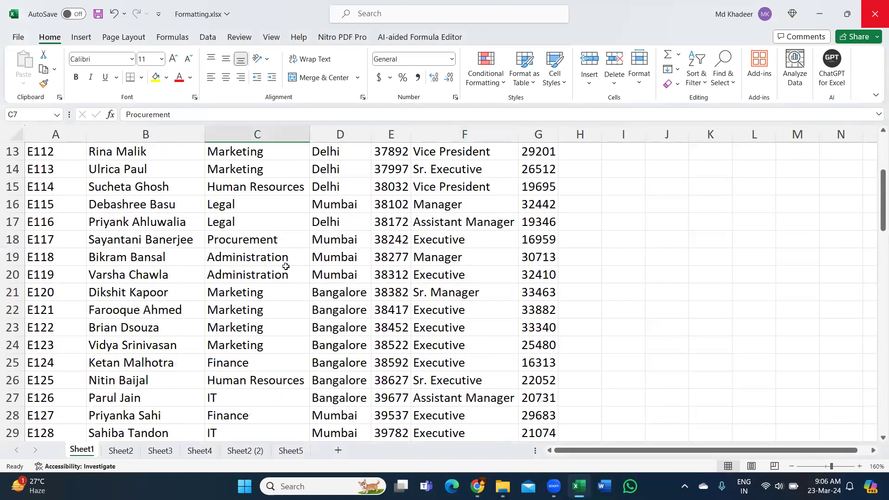
{"action": "scroll", "coordinate": [285, 266], "scroll_direction": "down", "scroll_amount": 19}
{"action": "scroll", "coordinate": [310, 253], "scroll_direction": "up", "scroll_amount": 20}
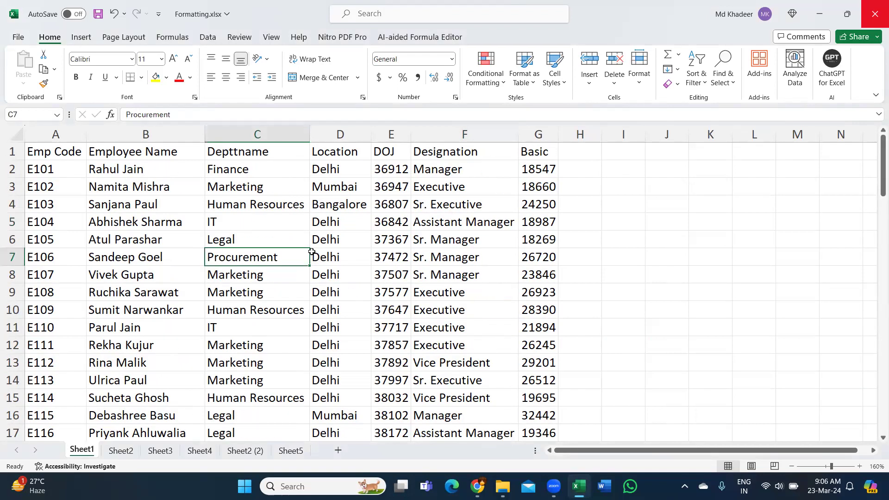
{"action": "left_click", "coordinate": [366, 231]}
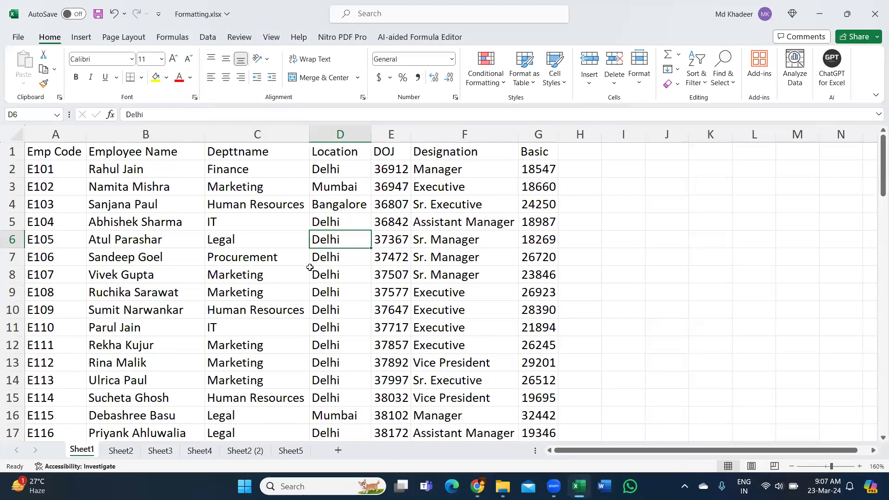
{"action": "left_click", "coordinate": [292, 292]}
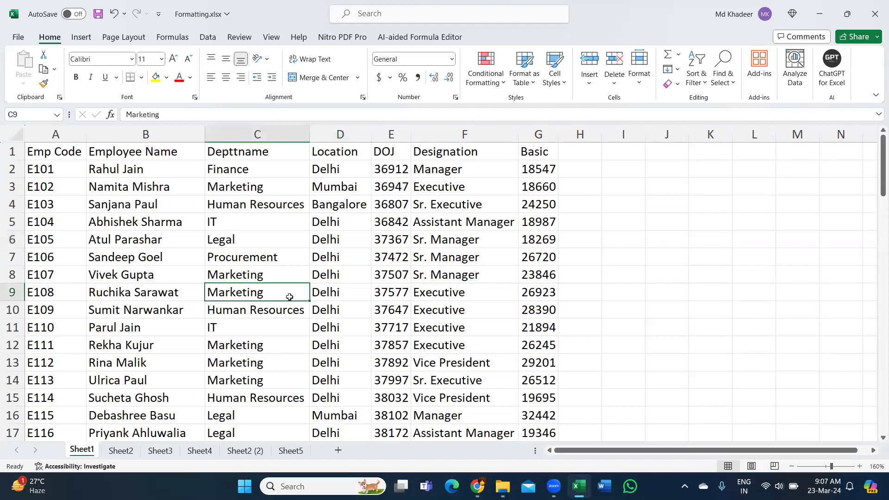
{"action": "key", "text": "ctrl+a"}
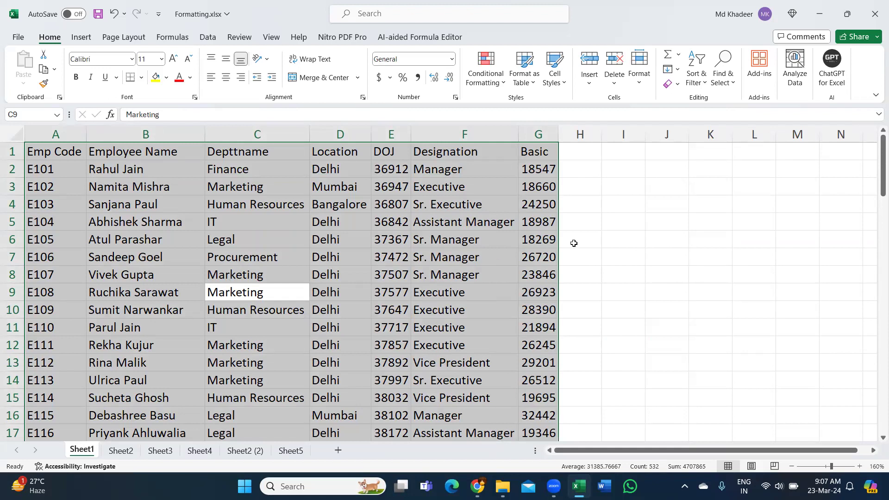
{"action": "left_click", "coordinate": [662, 224]}
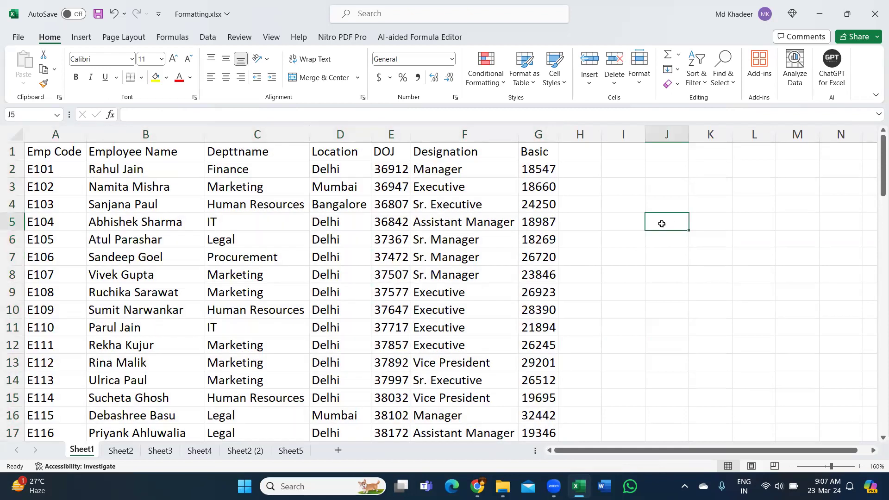
{"action": "key", "text": "ctrl+a"}
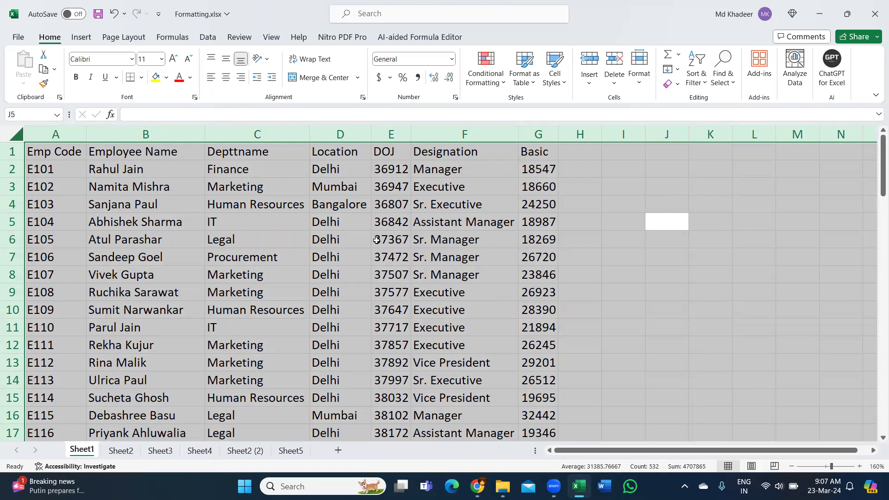
{"action": "left_click", "coordinate": [278, 265]}
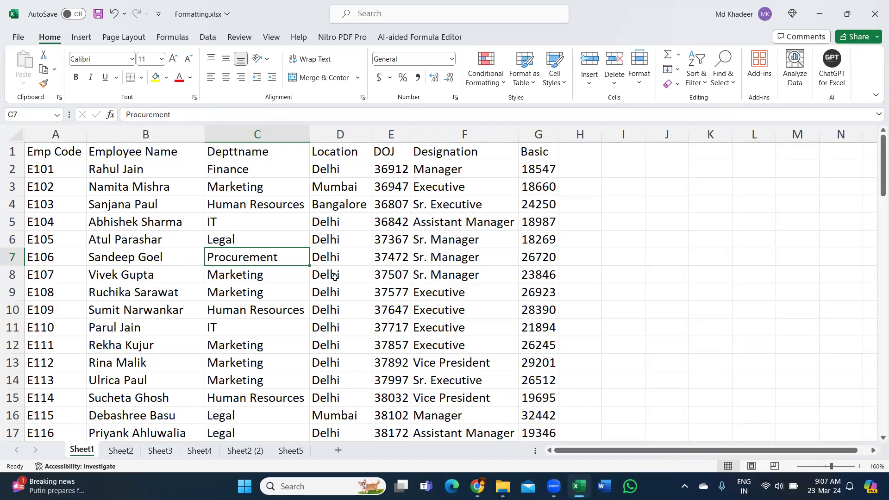
{"action": "key", "text": "ctrl+a"}
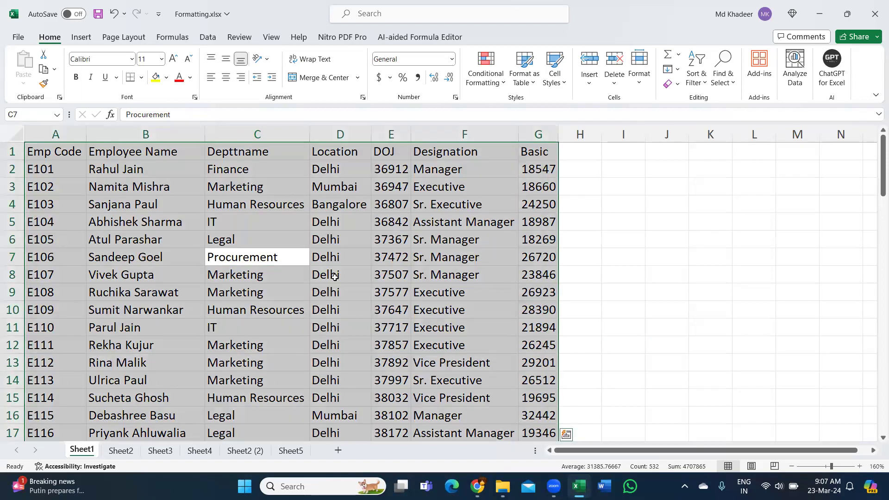
{"action": "left_click", "coordinate": [251, 293]}
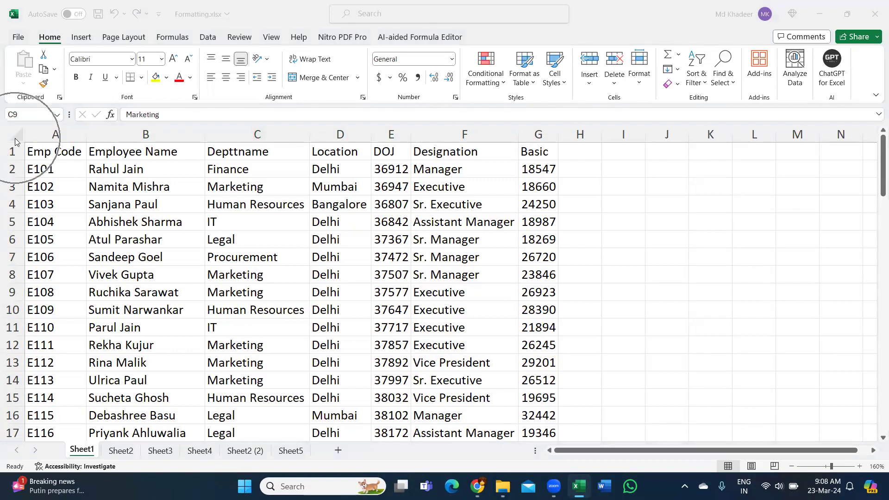
{"action": "left_click", "coordinate": [16, 134]}
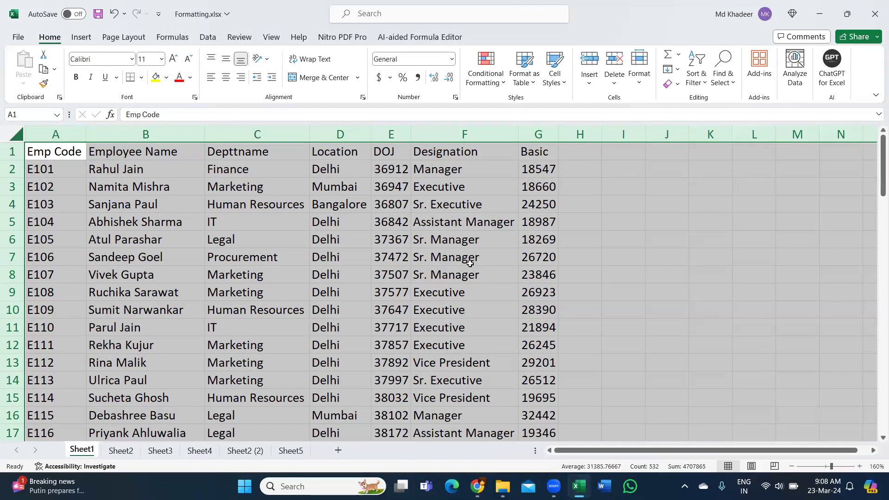
Step: Check the table's extent by selecting columns A–G, then the range A1:G77
{"action": "left_click", "coordinate": [298, 226]}
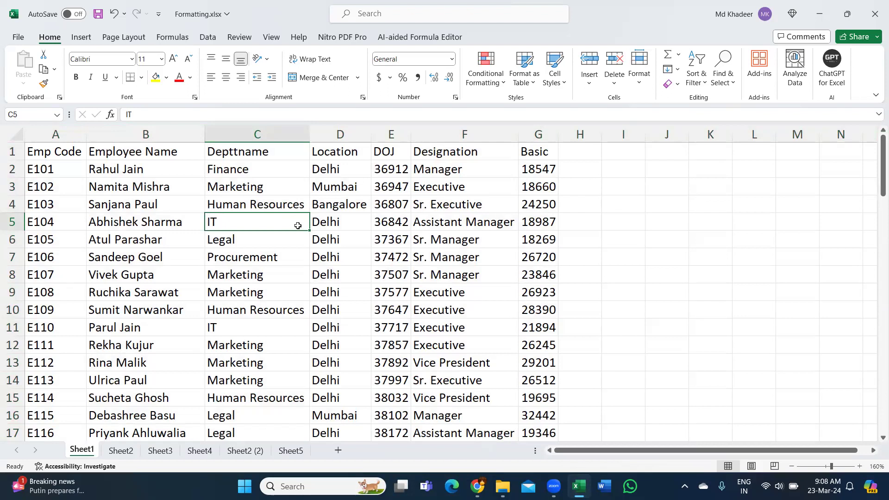
{"action": "left_click_drag", "start_coordinate": [85, 135], "coordinate": [537, 134]}
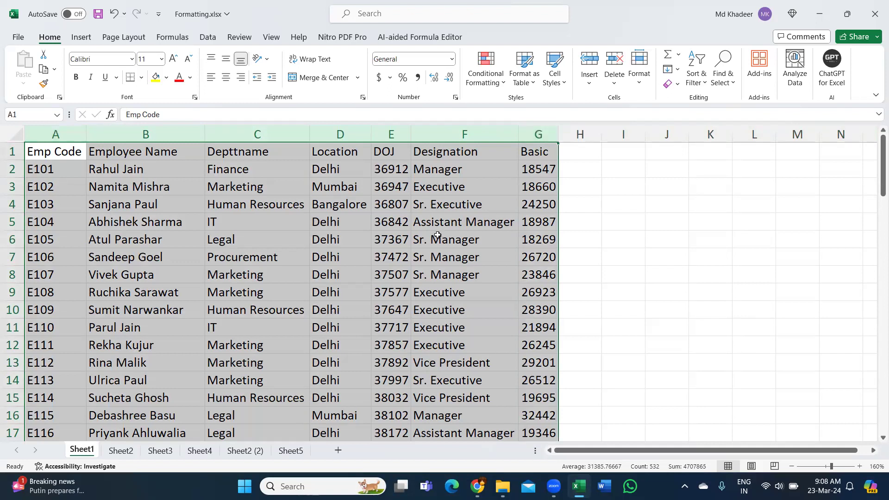
{"action": "scroll", "coordinate": [297, 255], "scroll_direction": "down", "scroll_amount": 8}
{"action": "scroll", "coordinate": [298, 255], "scroll_direction": "down", "scroll_amount": 16}
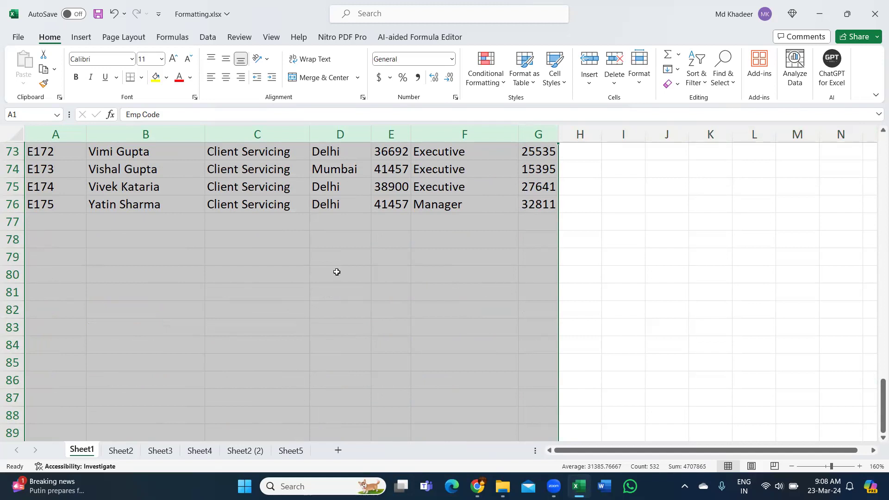
{"action": "scroll", "coordinate": [337, 272], "scroll_direction": "up", "scroll_amount": 2}
{"action": "scroll", "coordinate": [338, 272], "scroll_direction": "up", "scroll_amount": 20}
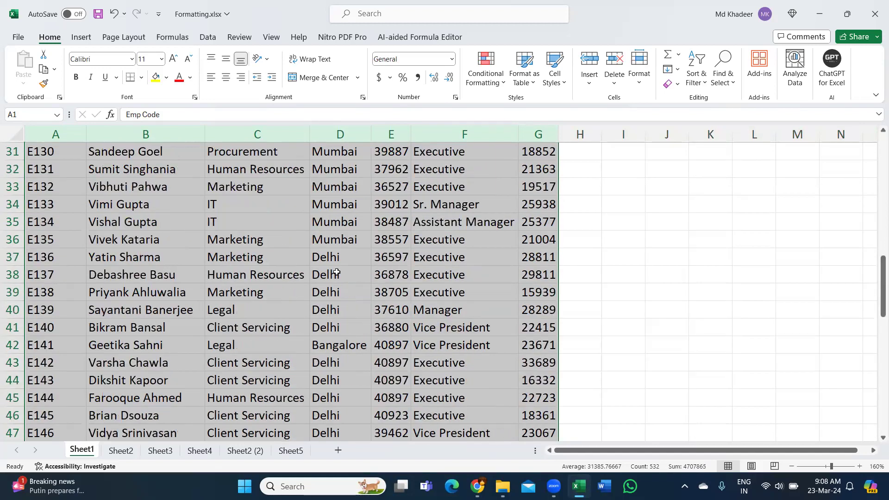
{"action": "left_click", "coordinate": [68, 155]}
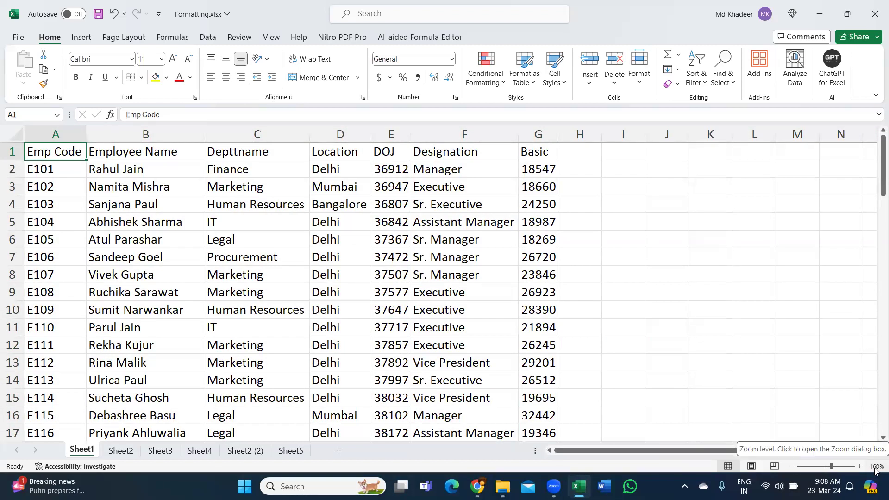
{"action": "key", "text": "shift+Down"}
{"action": "key", "text": "shift+Down"}
{"action": "key", "text": "shift+Down"}
{"action": "key", "text": "shift+Down"}
{"action": "key", "text": "shift+Down"}
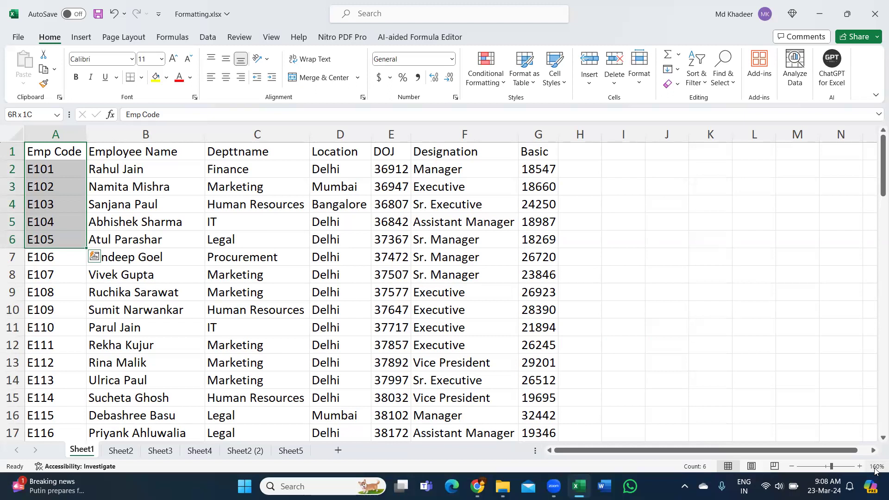
{"action": "key", "text": "ctrl+End"}
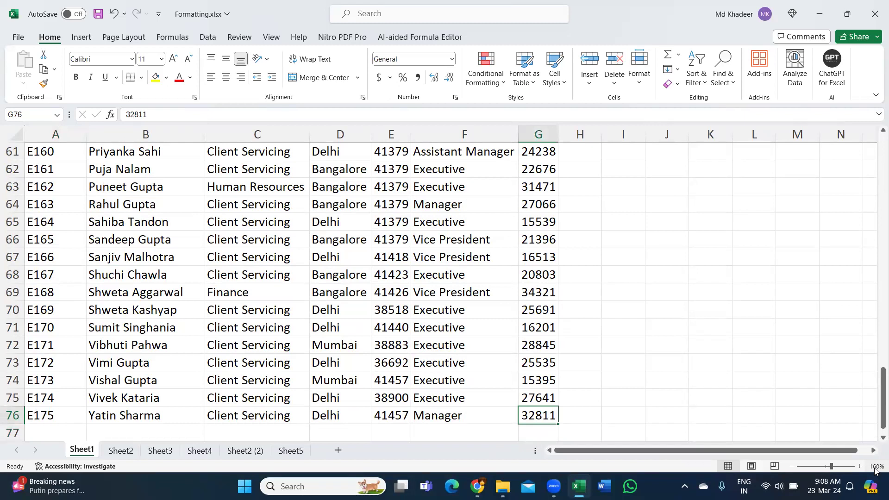
{"action": "key", "text": "shift+Down"}
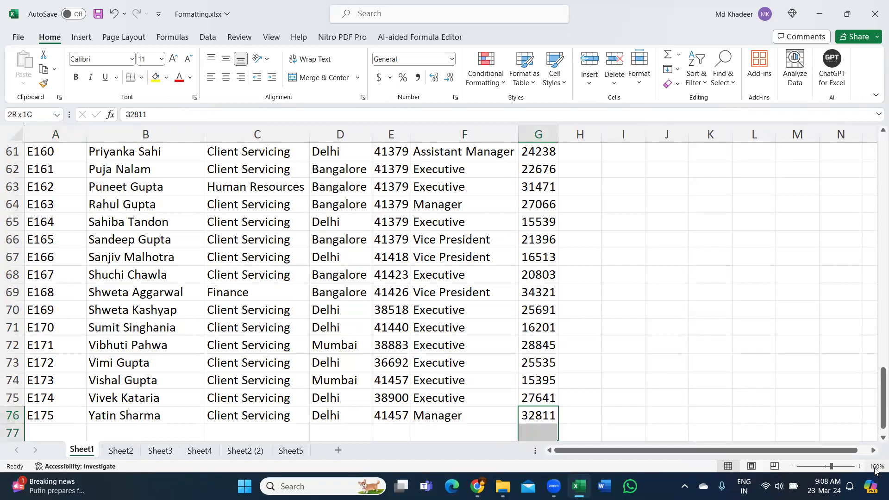
{"action": "key", "text": "ctrl+Home"}
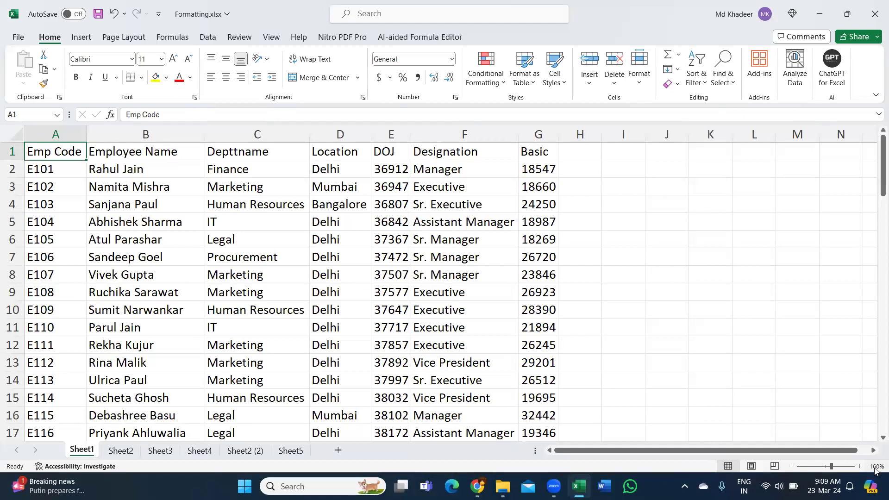
{"action": "key", "text": "ctrl+shift+End"}
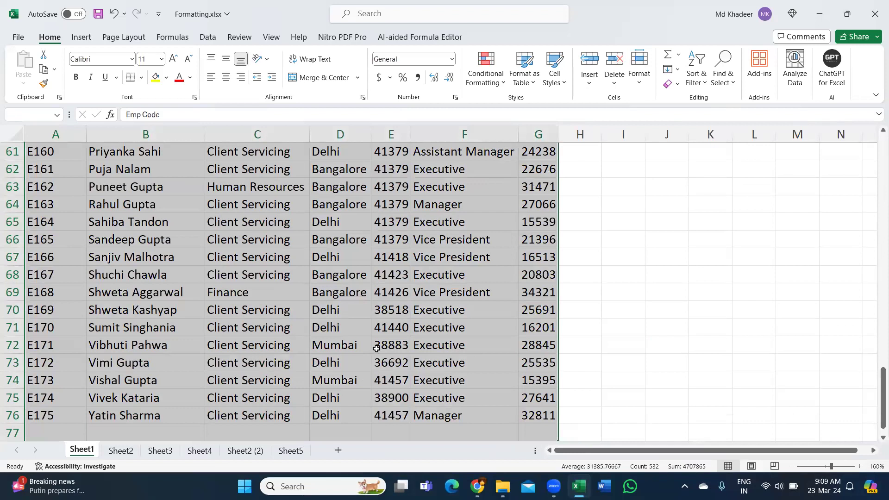
Step: Delete the stray empty row 77 below the table
{"action": "scroll", "coordinate": [377, 345], "scroll_direction": "down", "scroll_amount": 1}
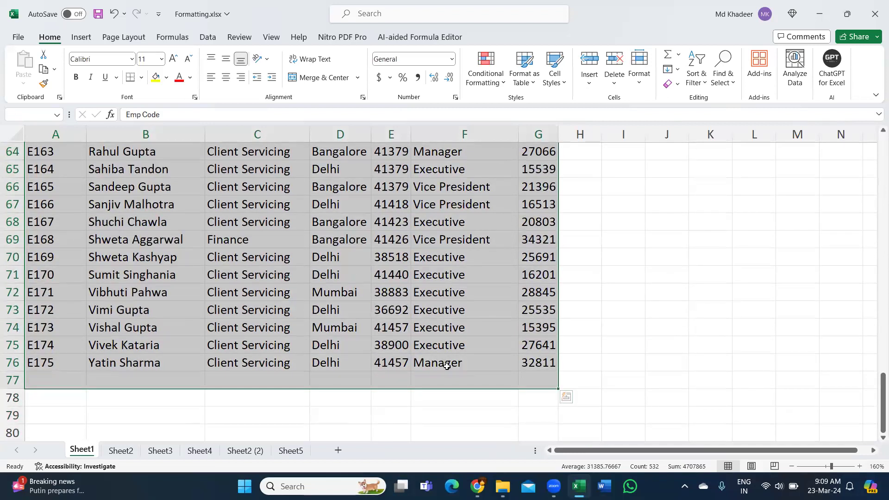
{"action": "left_click", "coordinate": [12, 380]}
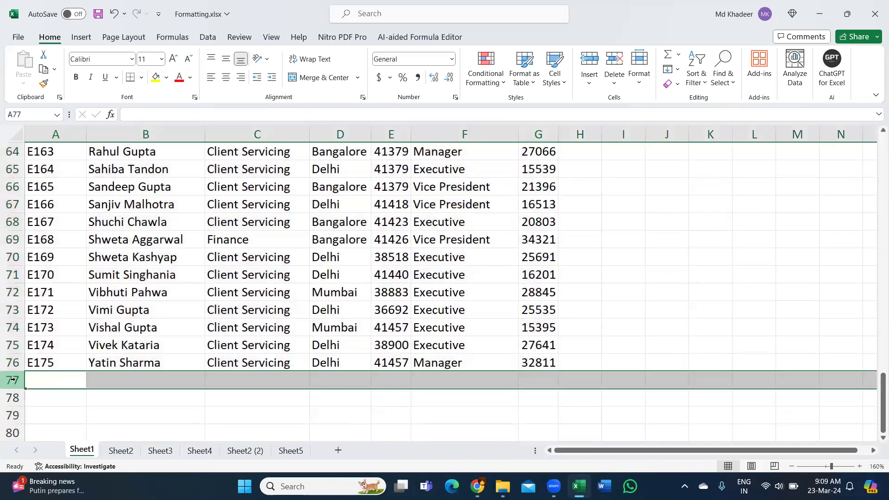
{"action": "right_click", "coordinate": [13, 379]}
{"action": "left_click", "coordinate": [68, 288]}
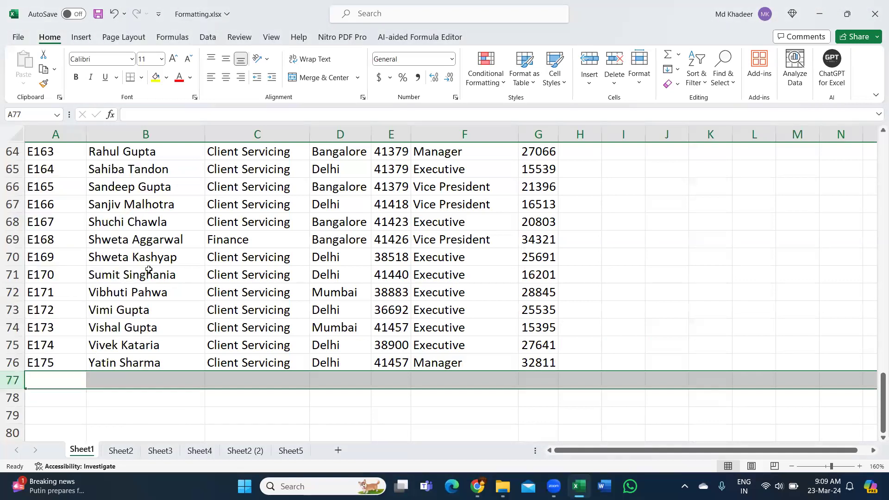
Step: Select the whole employee table from the Emp Code header to the last cell
{"action": "left_click", "coordinate": [112, 259]}
{"action": "key", "text": "ctrl+Up"}
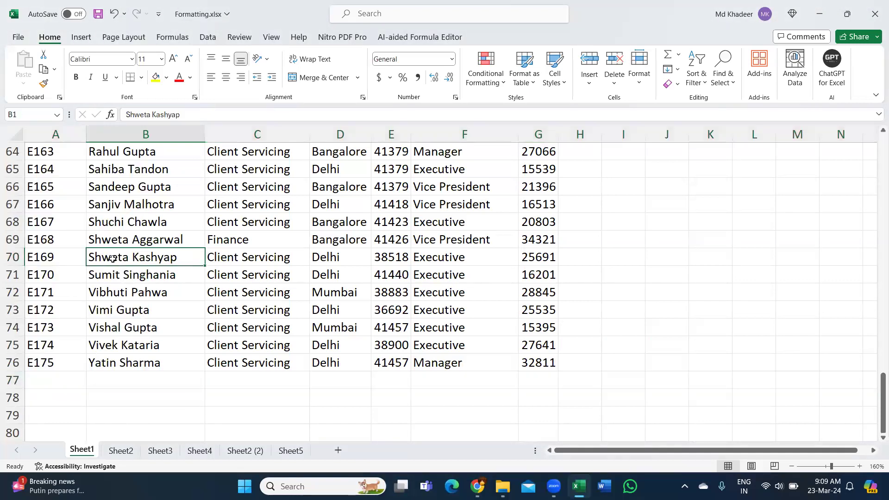
{"action": "key", "text": "Left"}
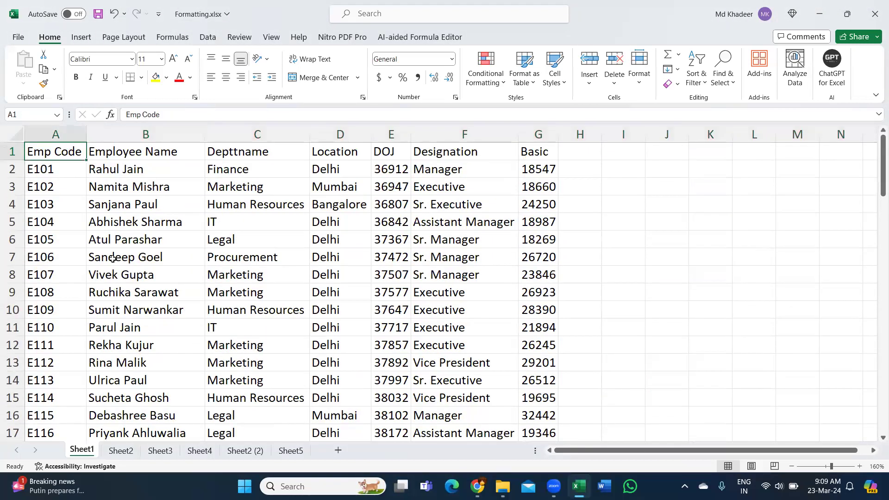
{"action": "key", "text": "ctrl+shift+End"}
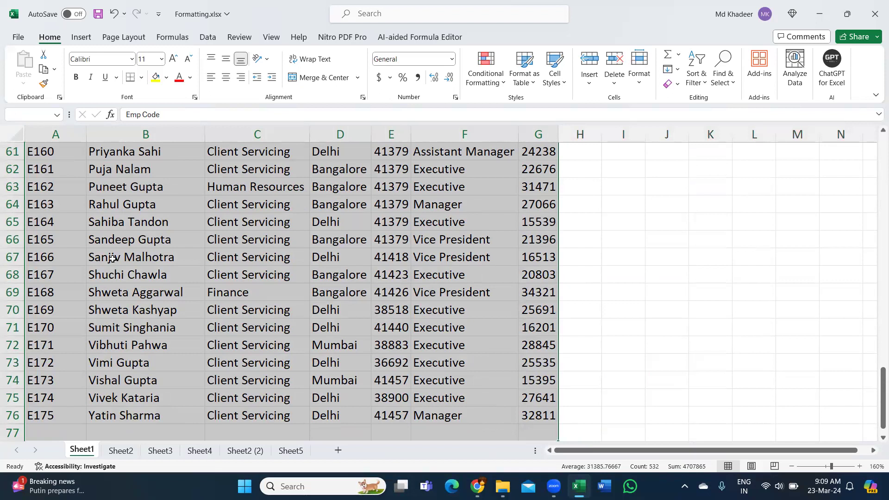
{"action": "left_click", "coordinate": [182, 288]}
{"action": "key", "text": "ctrl+Up"}
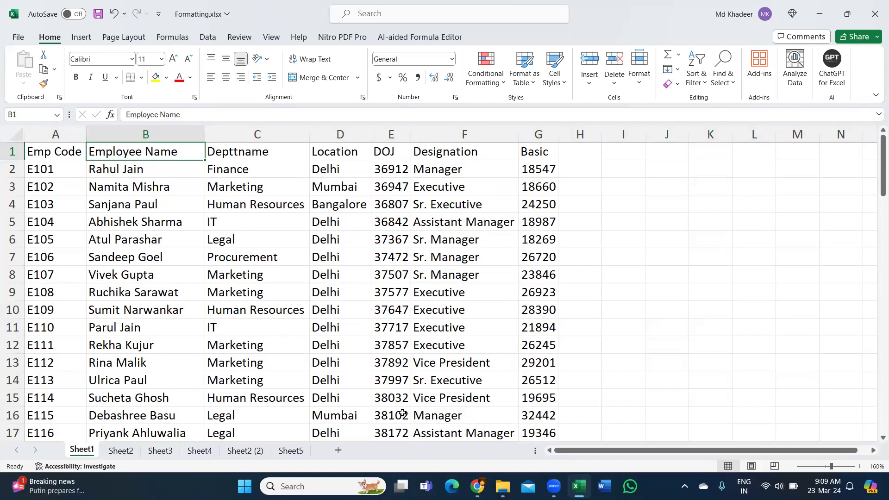
{"action": "left_click", "coordinate": [42, 154]}
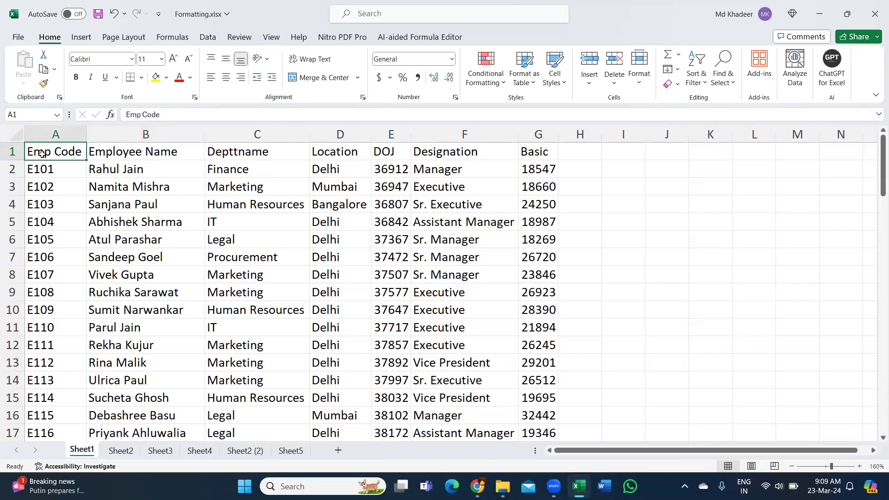
{"action": "key", "text": "ctrl+shift+End"}
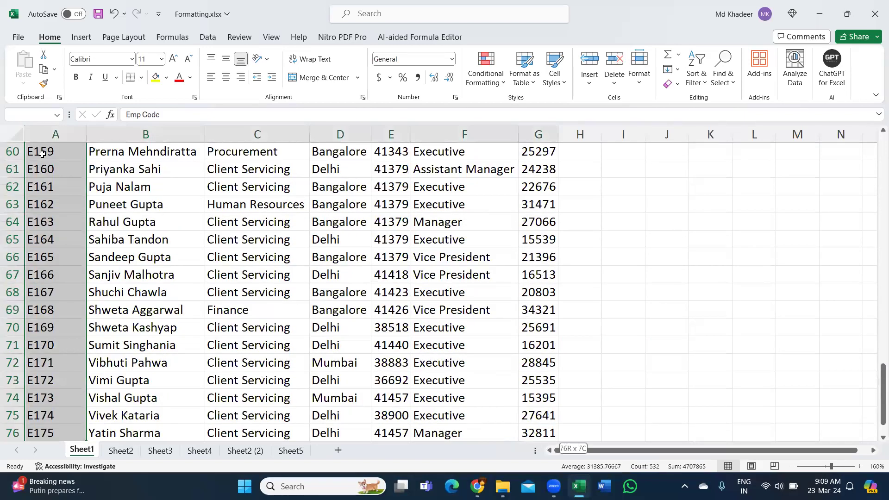
{"action": "scroll", "coordinate": [97, 157], "scroll_direction": "up", "scroll_amount": 16}
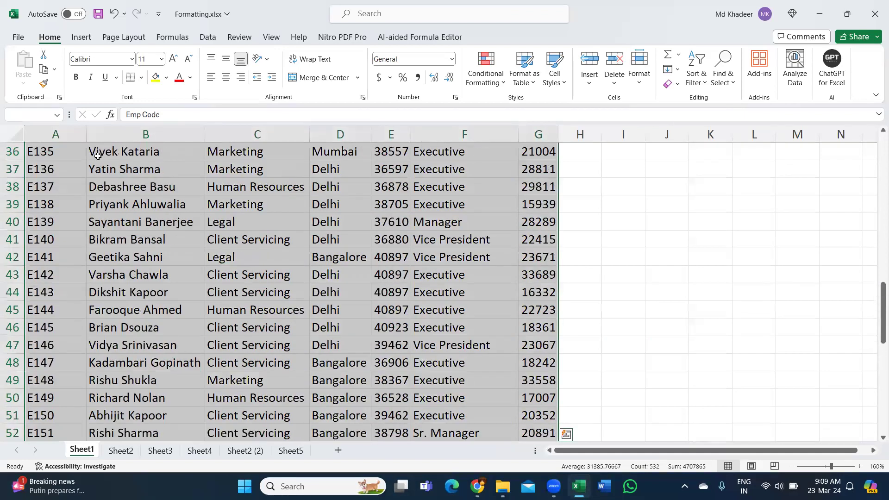
{"action": "scroll", "coordinate": [97, 156], "scroll_direction": "up", "scroll_amount": 4}
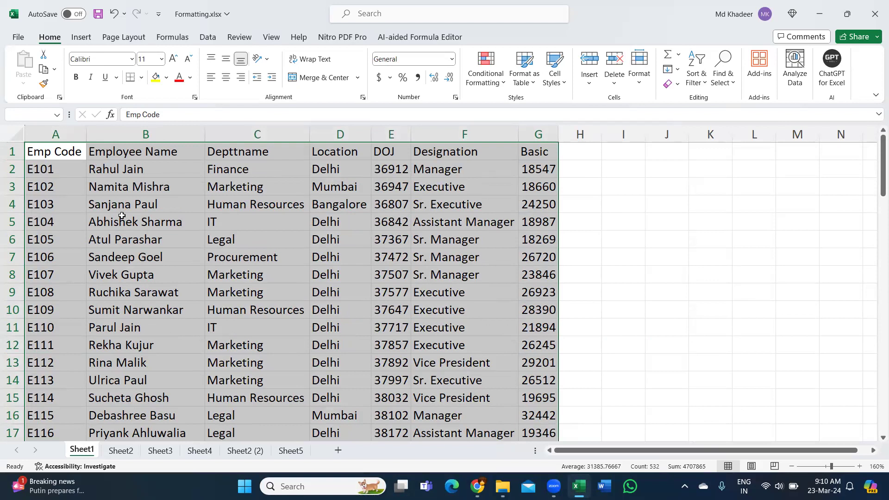
{"action": "left_click", "coordinate": [268, 237]}
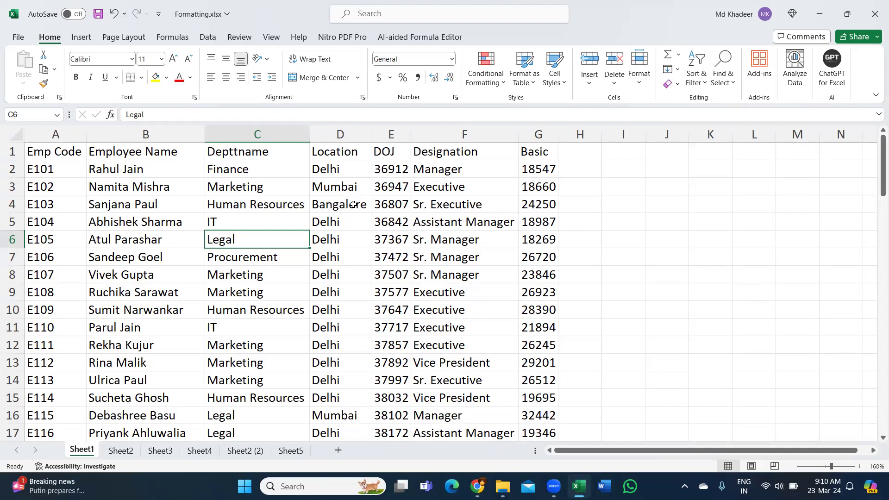
{"action": "key", "text": "ctrl+a"}
{"action": "left_click", "coordinate": [262, 310]}
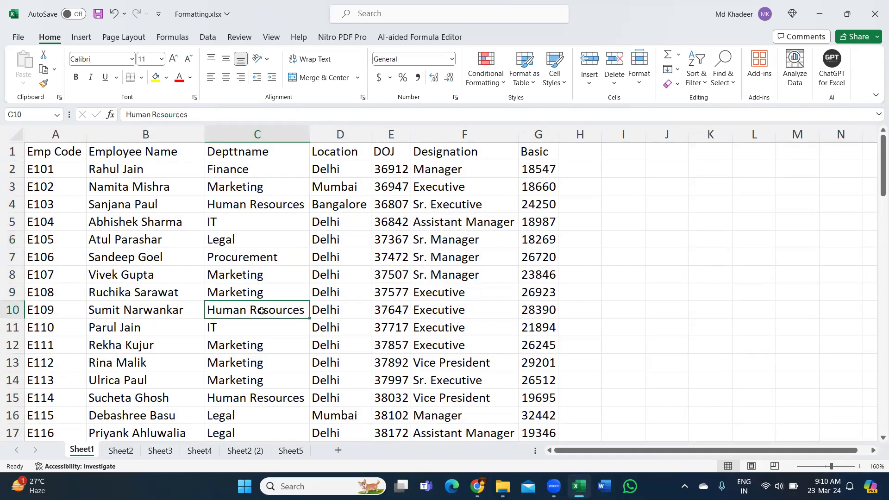
{"action": "key", "text": "ctrl+a"}
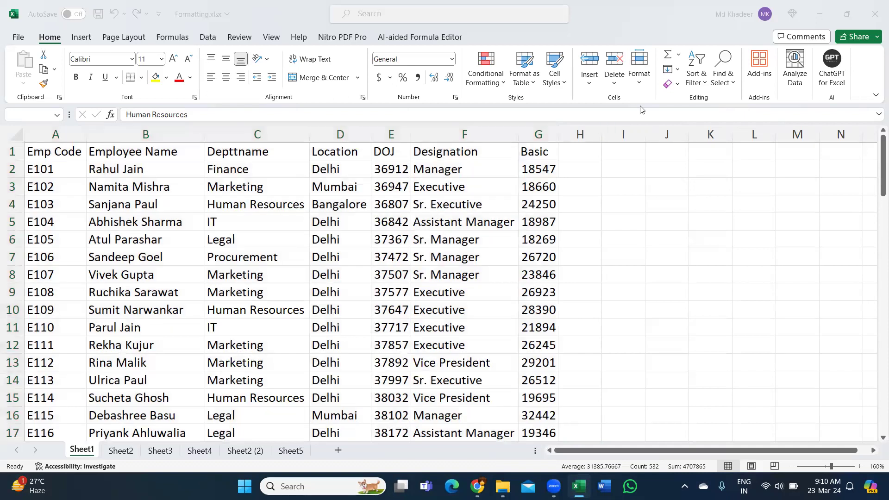
{"action": "left_click", "coordinate": [334, 272]}
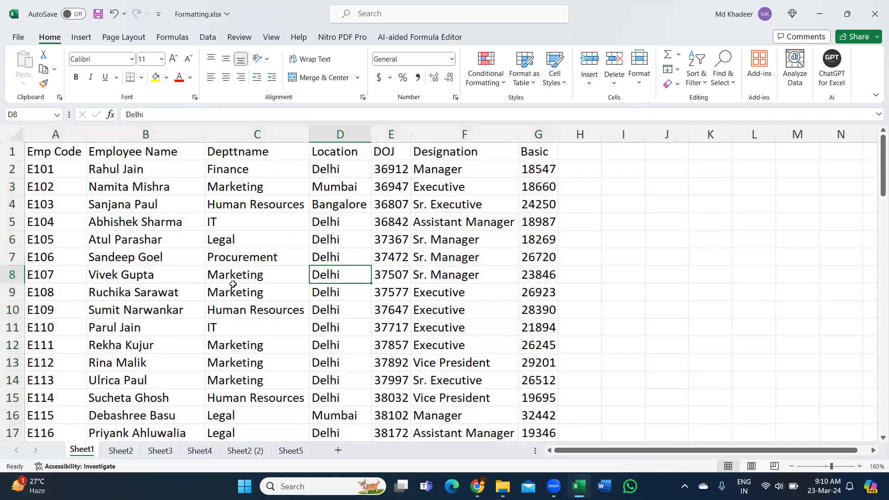
{"action": "left_click", "coordinate": [267, 340]}
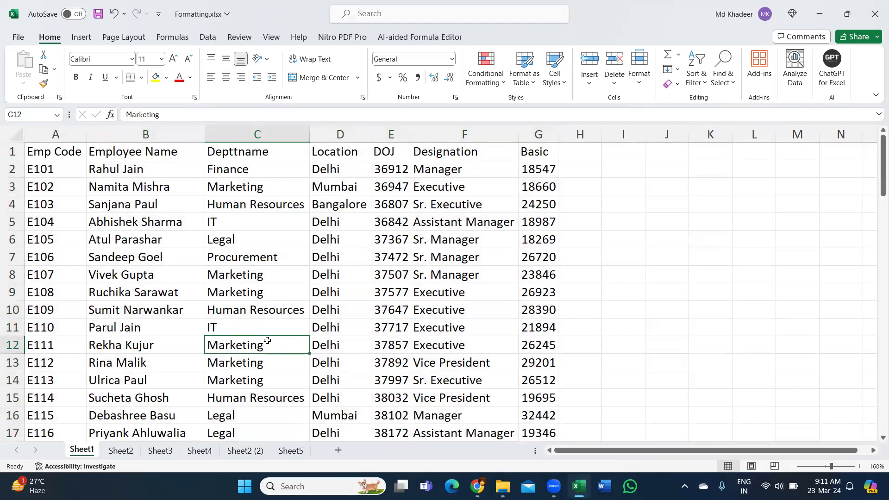
{"action": "key", "text": "ctrl+a"}
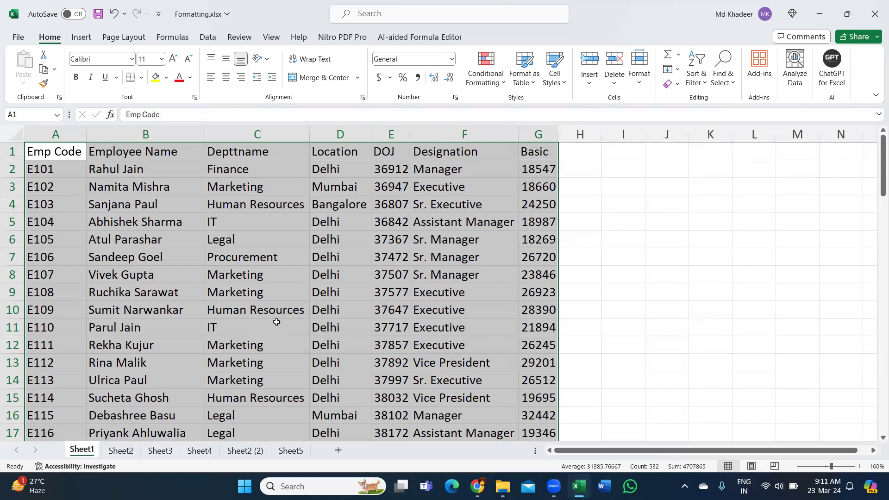
{"action": "left_click", "coordinate": [283, 257]}
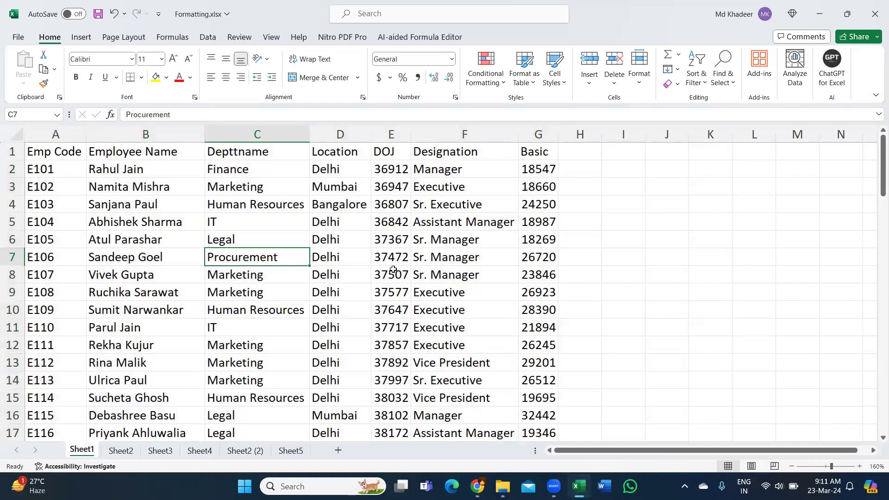
{"action": "left_click", "coordinate": [663, 222]}
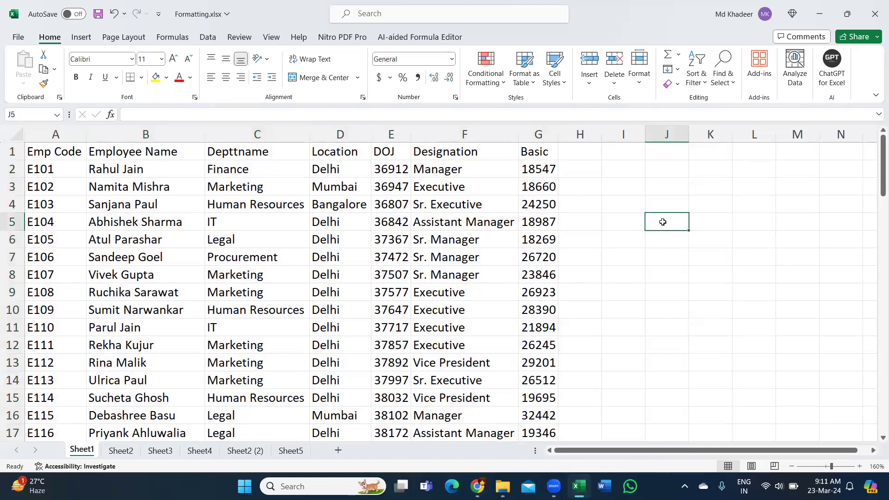
{"action": "key", "text": "ctrl+a"}
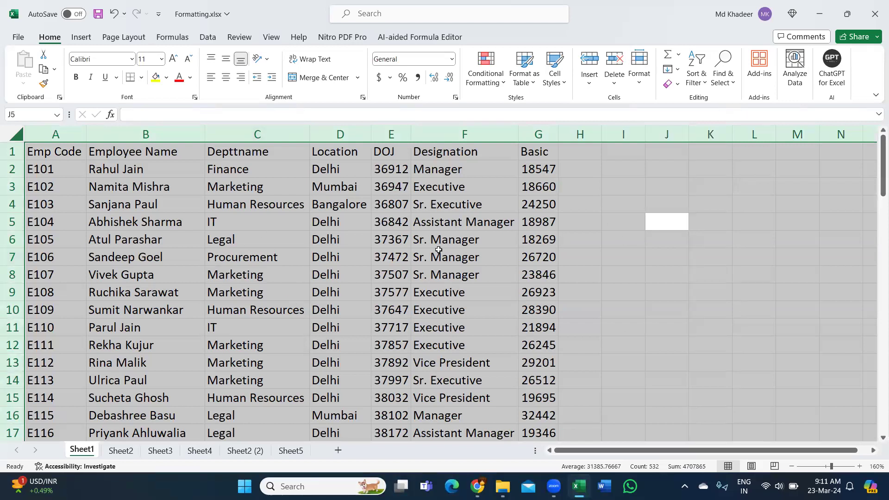
{"action": "left_click", "coordinate": [668, 258]}
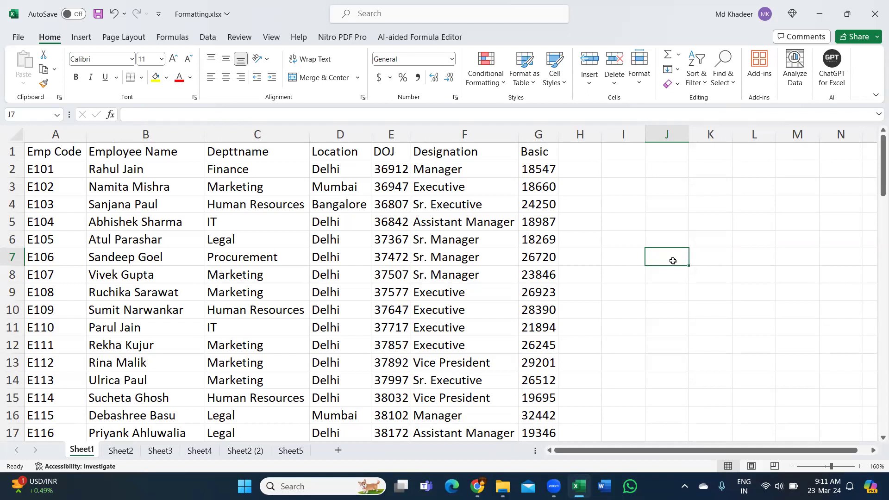
{"action": "left_click", "coordinate": [401, 282]}
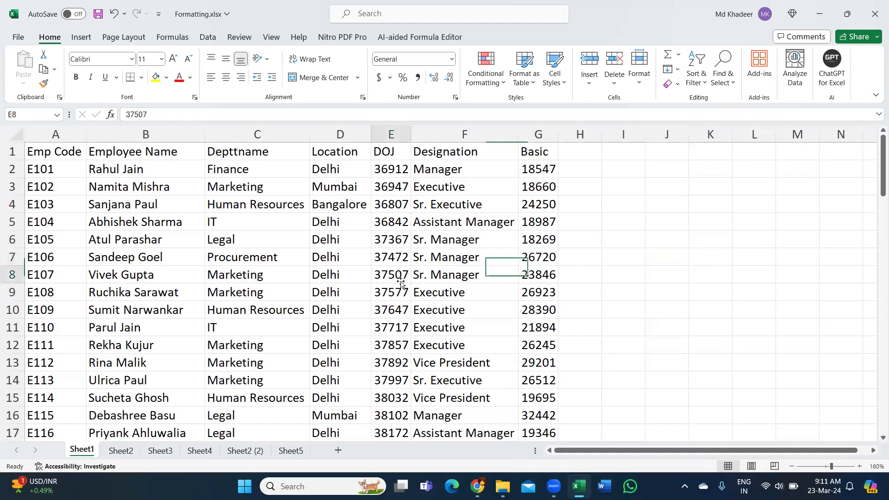
{"action": "key", "text": "ctrl+a"}
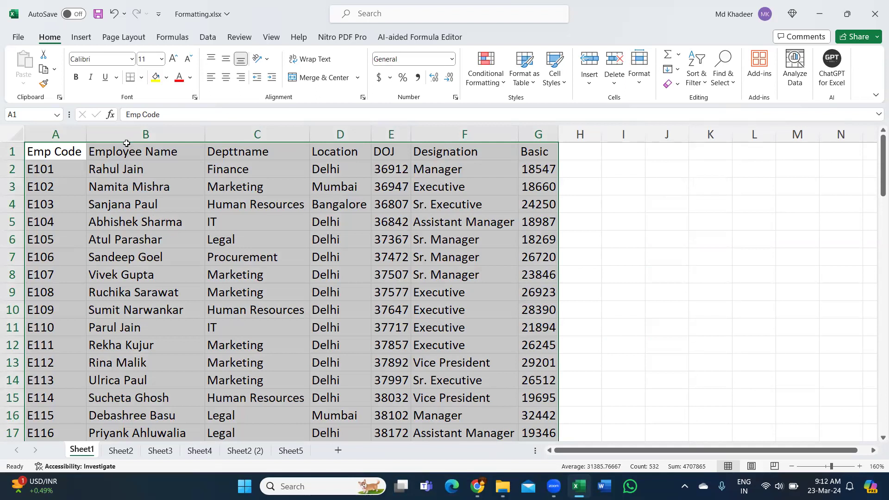
Step: Apply All Borders to the A1:G76 table, check the result, then reselect the table
{"action": "left_click", "coordinate": [142, 78]}
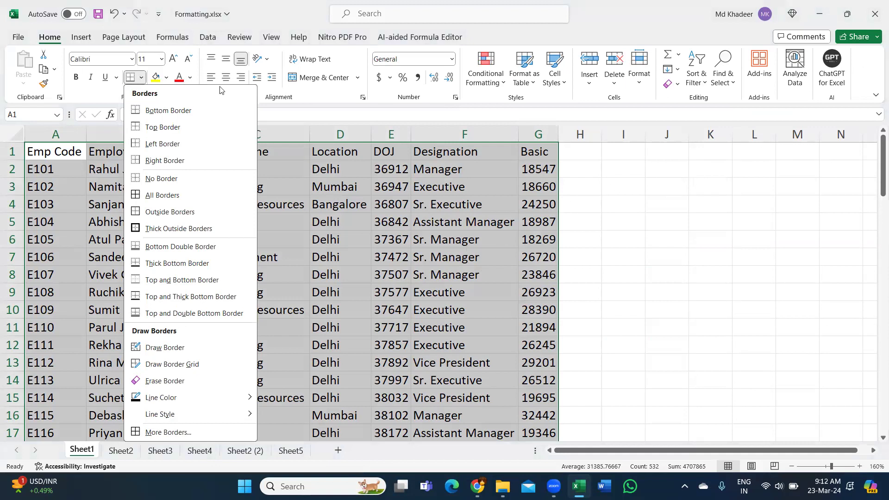
{"action": "left_click", "coordinate": [243, 198]}
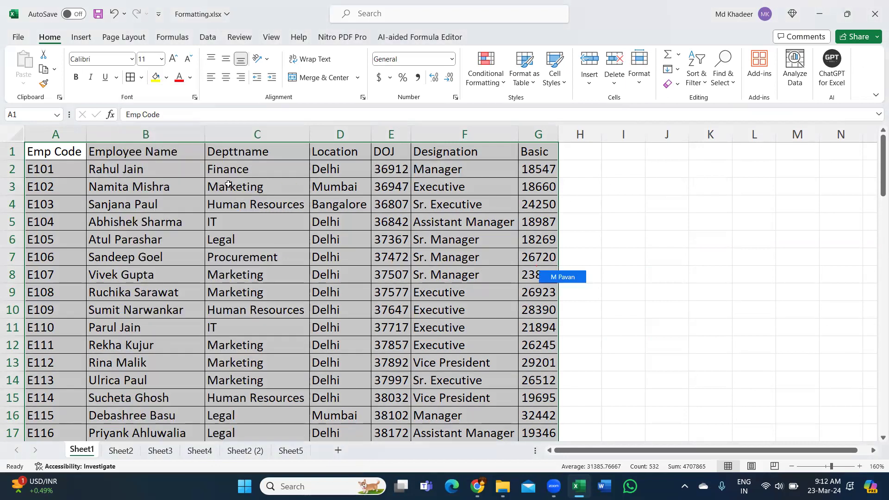
{"action": "left_click", "coordinate": [283, 233]}
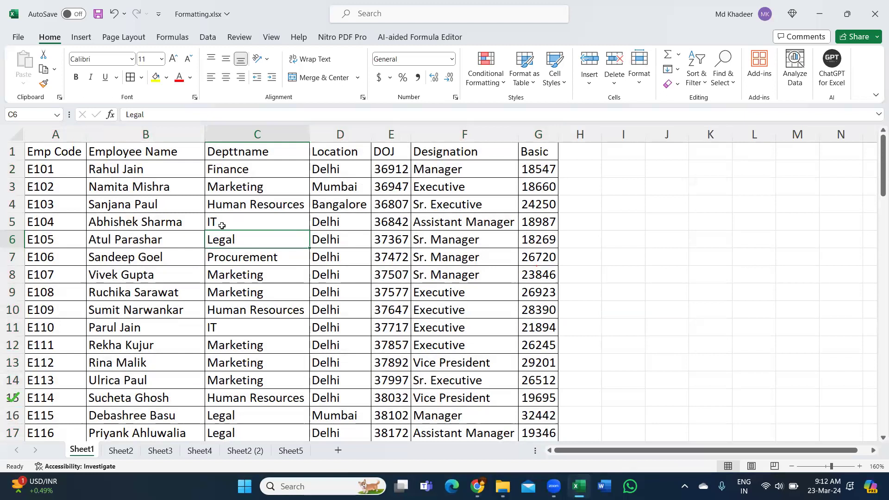
{"action": "key", "text": "ctrl+a"}
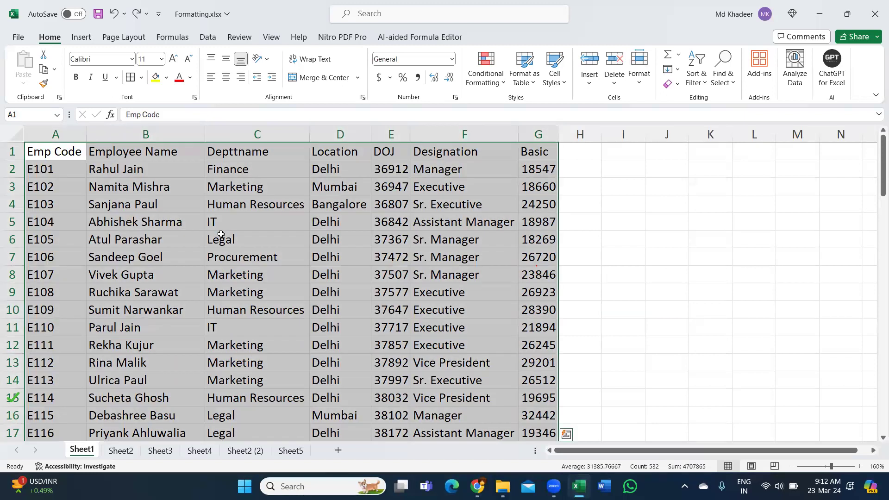
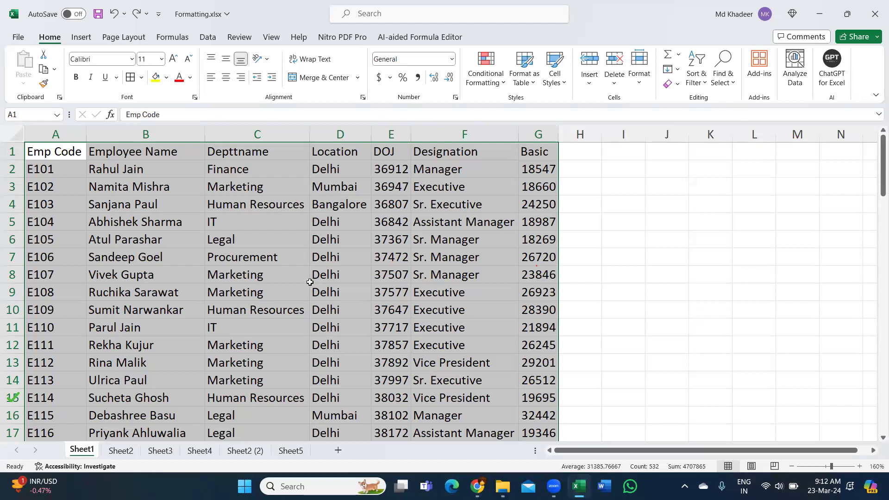
Step: Apply All Borders to the employee table, then undo the borders
{"action": "key", "text": "alt"}
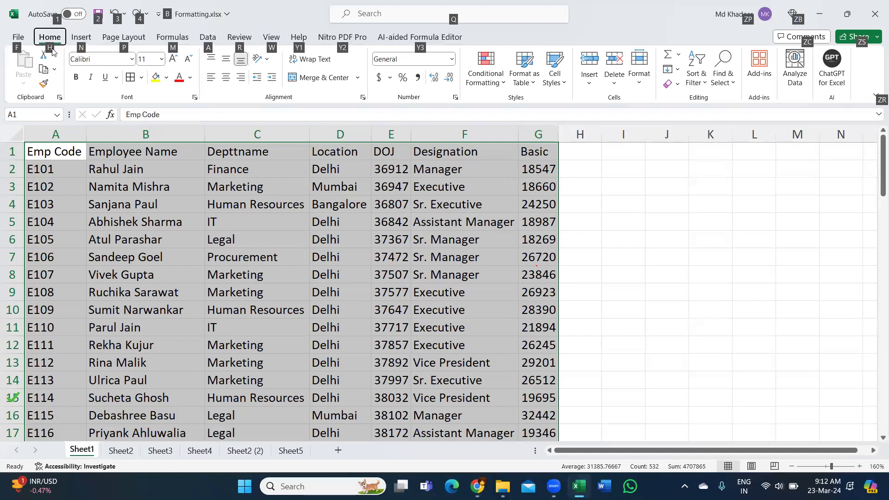
{"action": "key", "text": "h"}
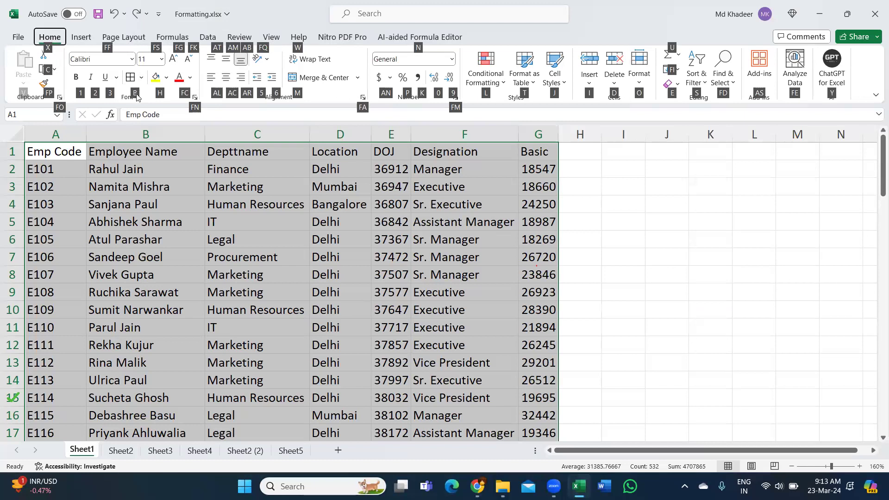
{"action": "key", "text": "b"}
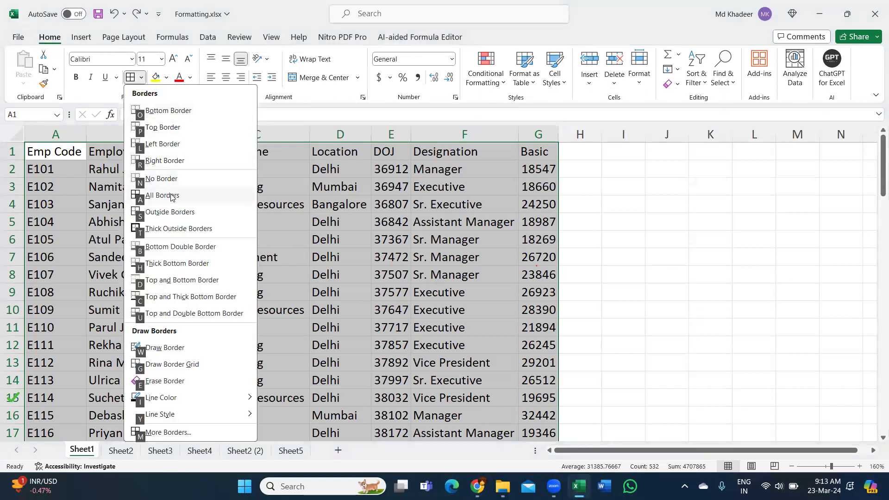
{"action": "key", "text": "a"}
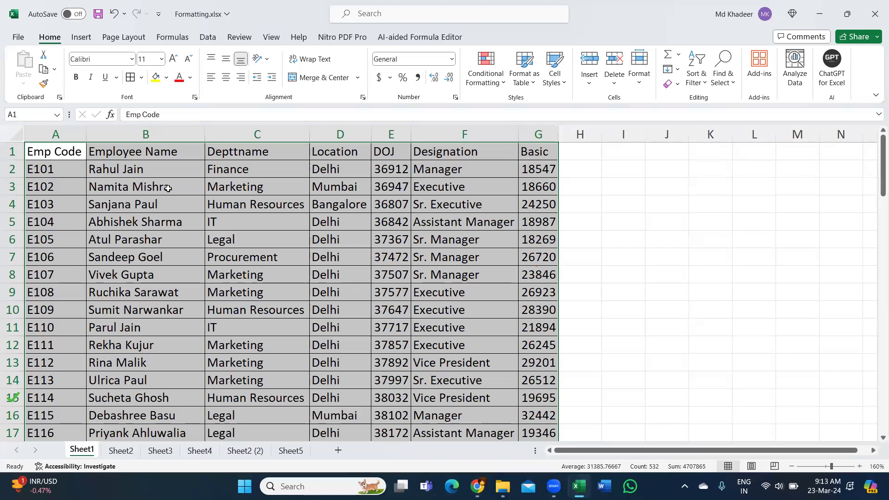
{"action": "key", "text": "ctrl+z"}
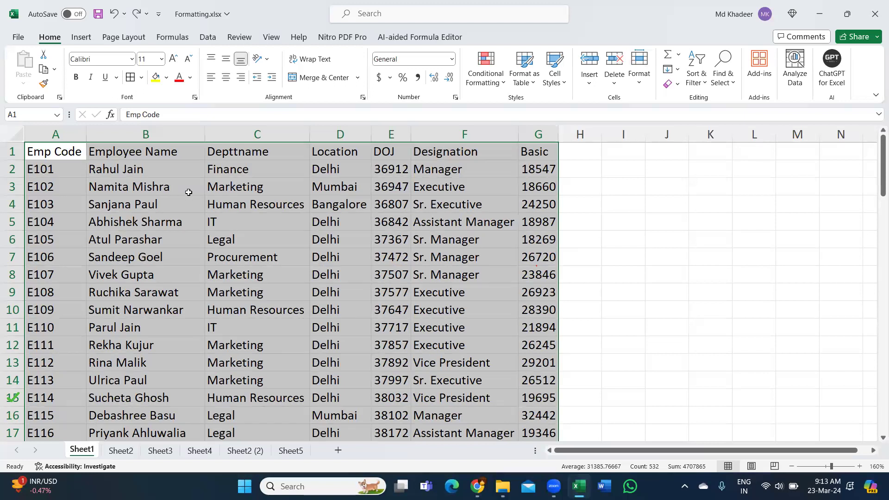
Step: Cancel an accidental entry in A1 and dismiss the keyboard command hints
{"action": "type", "text": "s"}
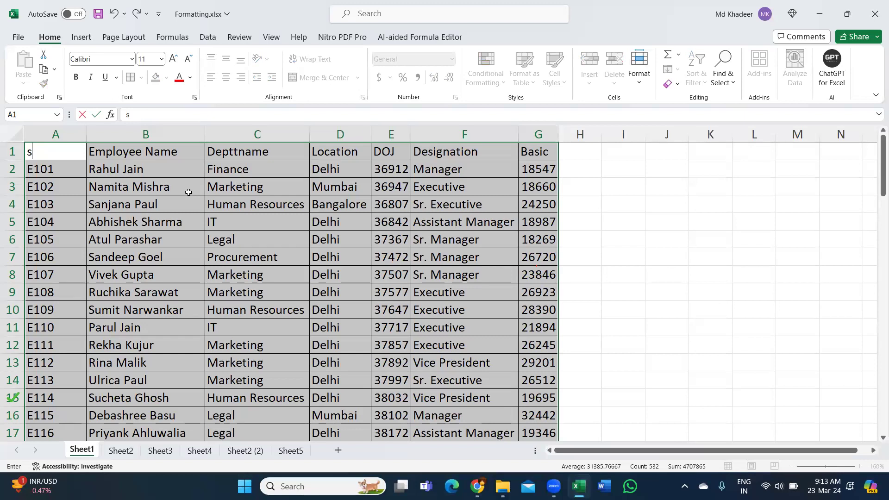
{"action": "key", "text": "Escape"}
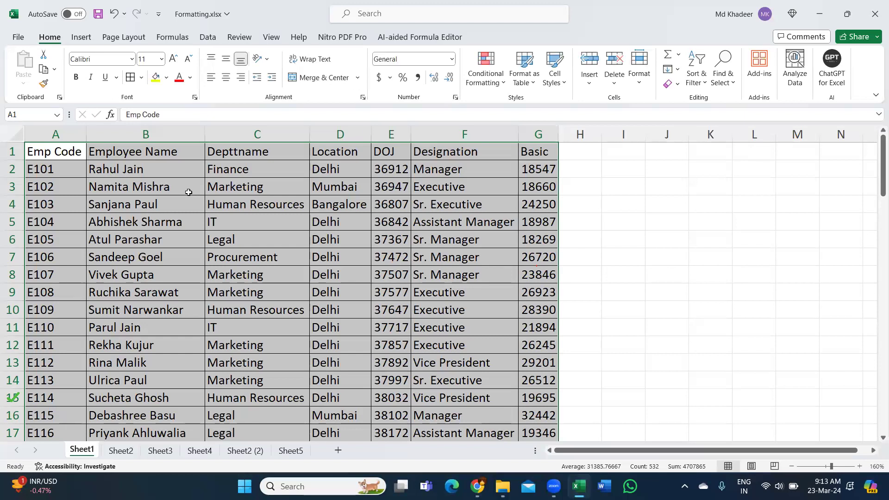
{"action": "key", "text": "alt"}
{"action": "key", "text": "Escape"}
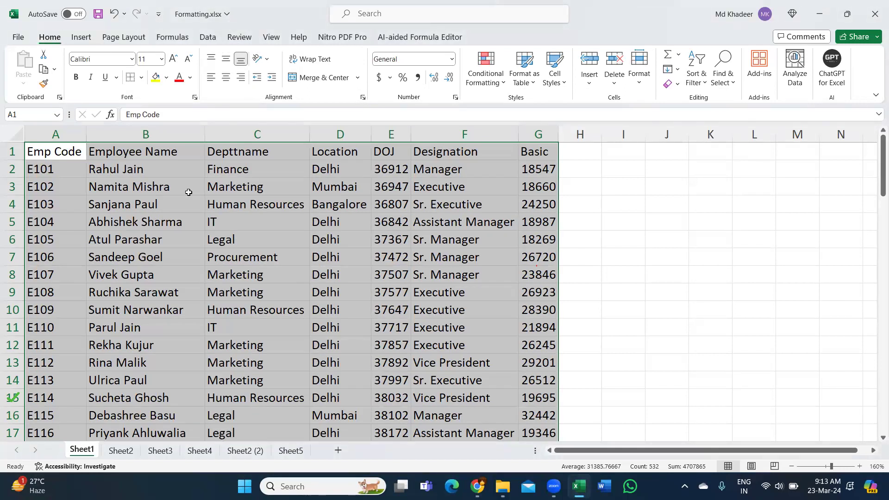
{"action": "key", "text": "alt"}
{"action": "key", "text": "Escape"}
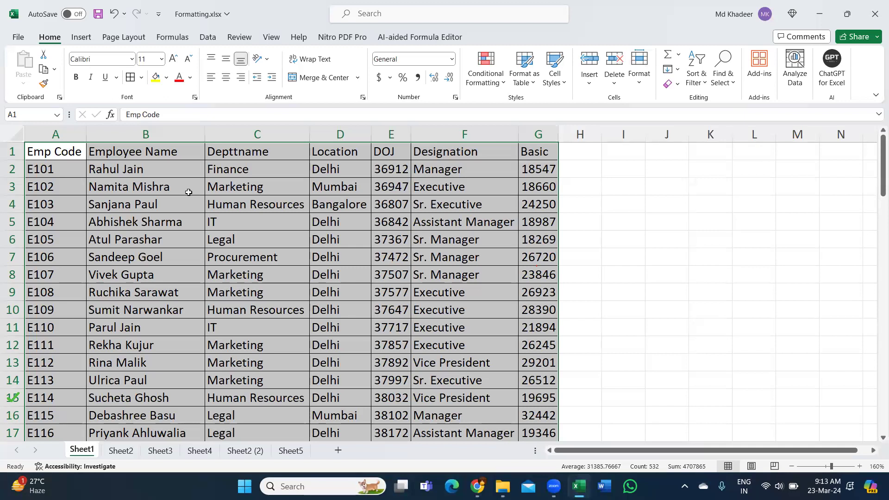
Step: Select the names in column B, try red text and yellow fill on B5, then undo
{"action": "left_click", "coordinate": [44, 152]}
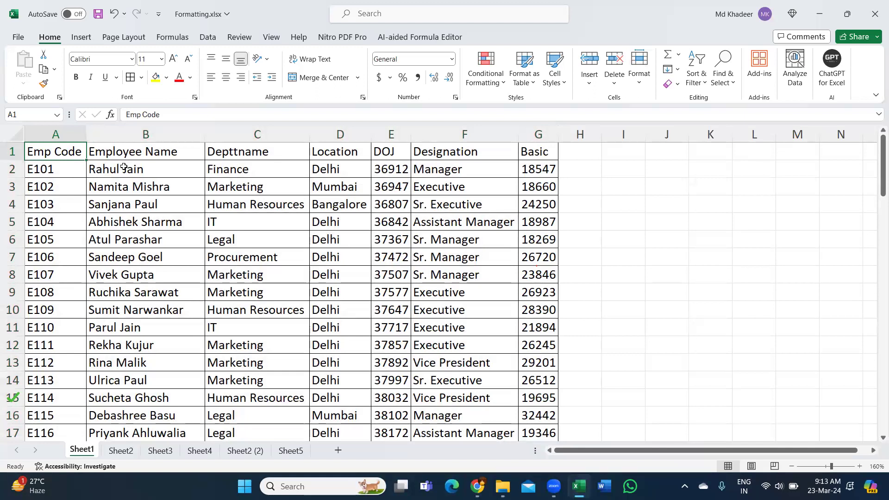
{"action": "left_click_drag", "start_coordinate": [139, 170], "coordinate": [153, 433]}
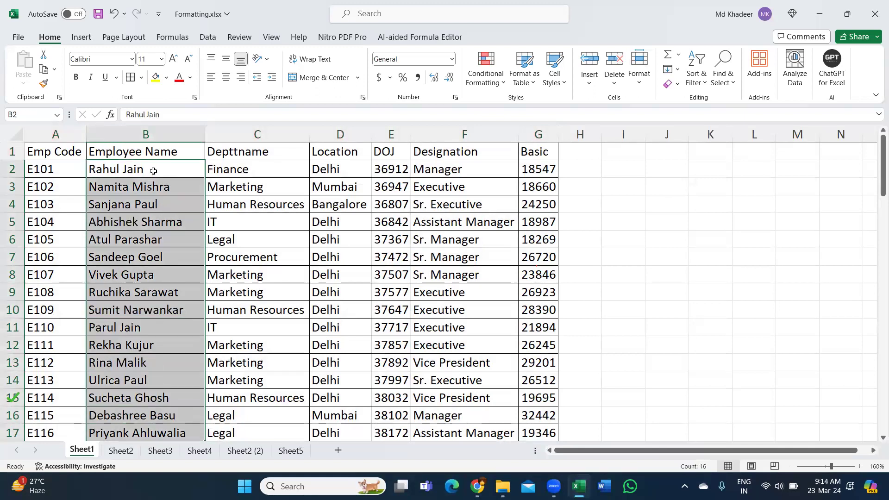
{"action": "mouse_move", "coordinate": [152, 431]}
{"action": "left_click_drag", "start_coordinate": [150, 171], "coordinate": [153, 435]}
{"action": "left_click", "coordinate": [150, 227]}
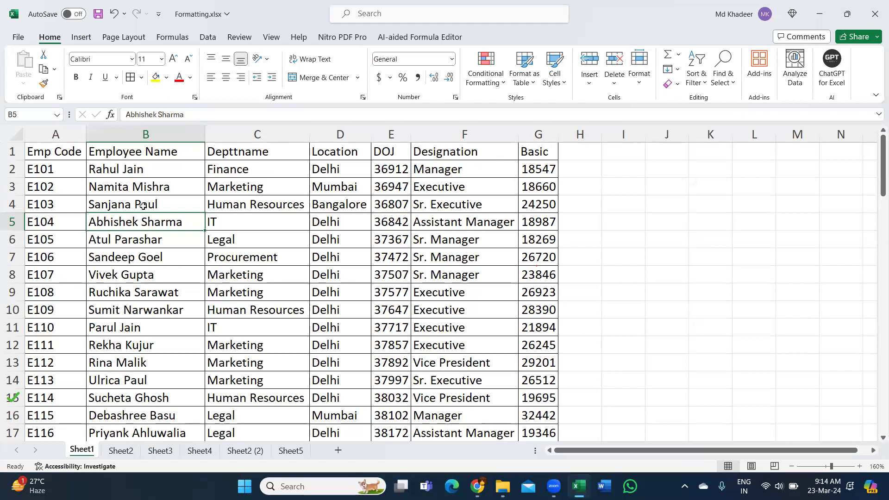
{"action": "left_click", "coordinate": [179, 77]}
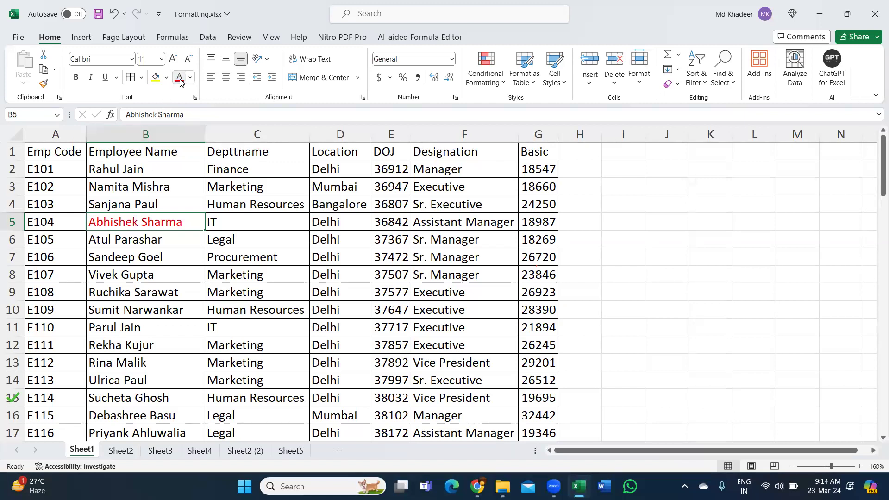
{"action": "left_click", "coordinate": [155, 79]}
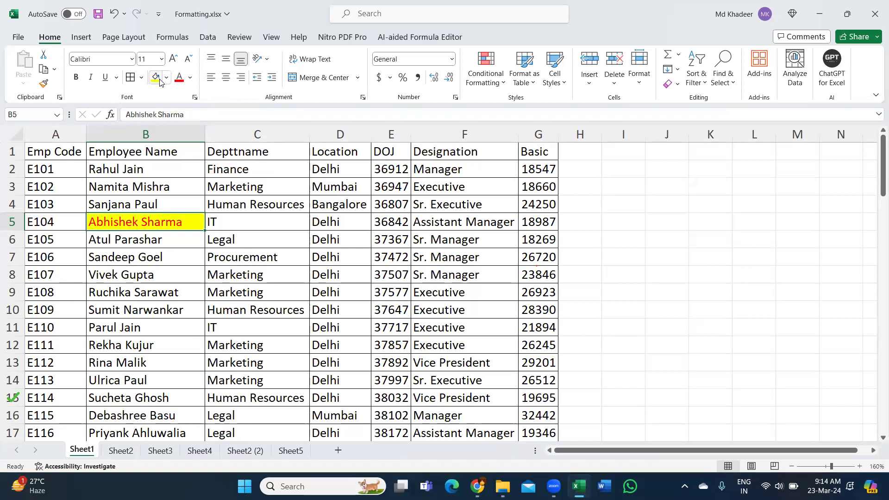
{"action": "key", "text": "ctrl+z"}
{"action": "key", "text": "ctrl+z"}
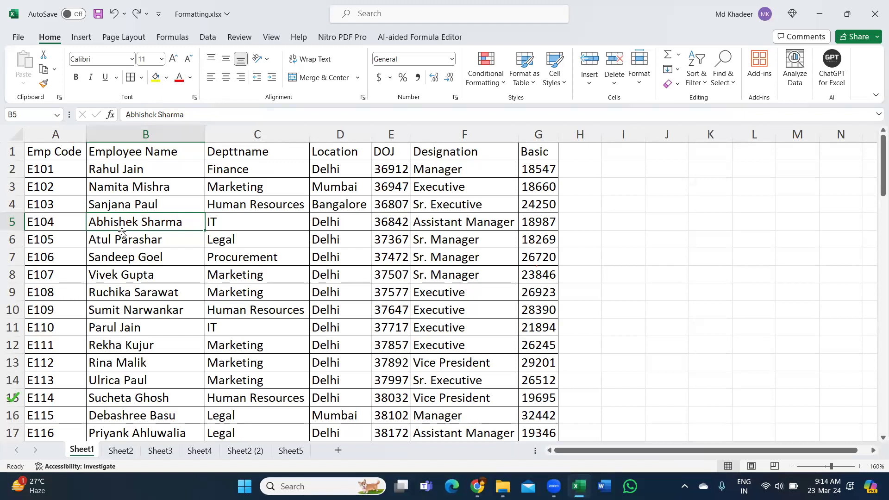
Step: Strike through the names in B5, B9 and B11, correcting a mistaken B10 strikethrough
{"action": "key", "text": "ctrl+5"}
{"action": "left_click", "coordinate": [138, 293]}
{"action": "key", "text": "ctrl+5"}
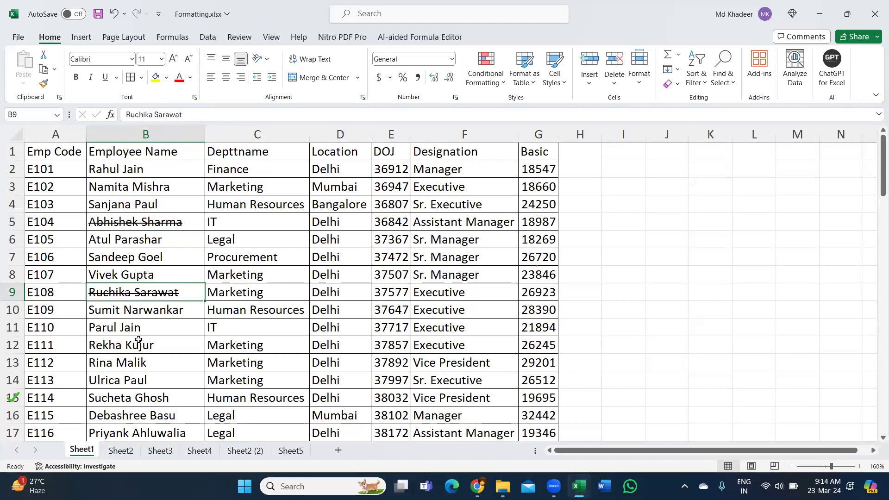
{"action": "left_click", "coordinate": [137, 314]}
{"action": "key", "text": "ctrl+5"}
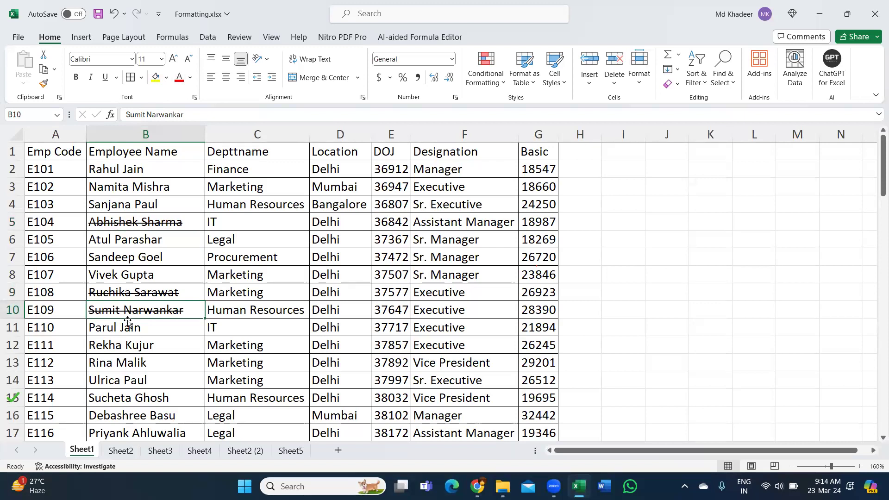
{"action": "key", "text": "ctrl+z"}
{"action": "key", "text": "ctrl+z"}
{"action": "key", "text": "ctrl+z"}
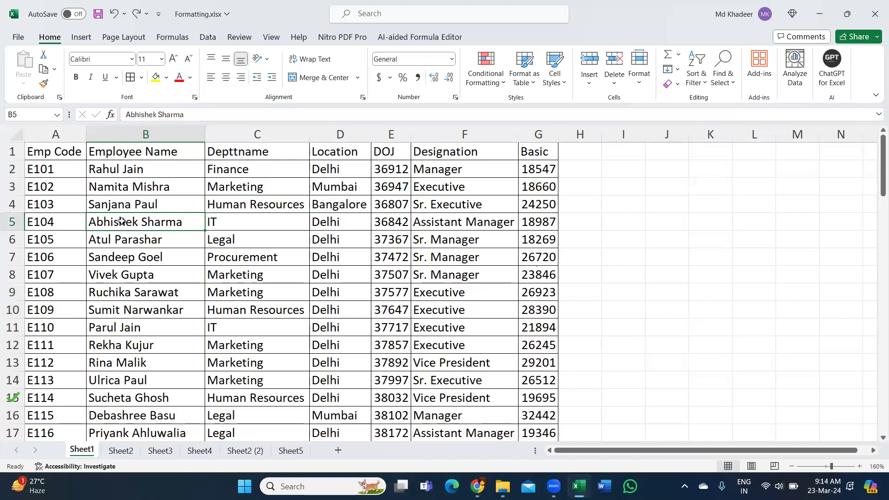
{"action": "key", "text": "ctrl+5"}
{"action": "left_click", "coordinate": [128, 291]}
{"action": "key", "text": "ctrl+5"}
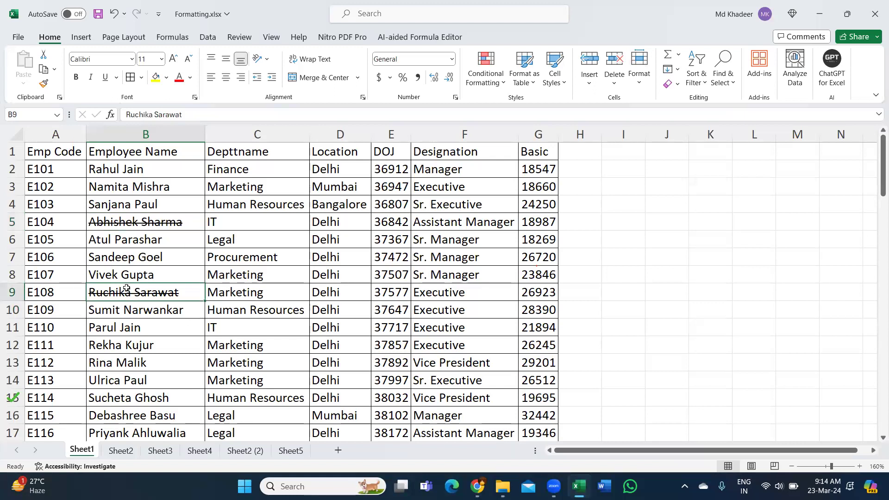
{"action": "left_click", "coordinate": [131, 328]}
{"action": "key", "text": "ctrl+5"}
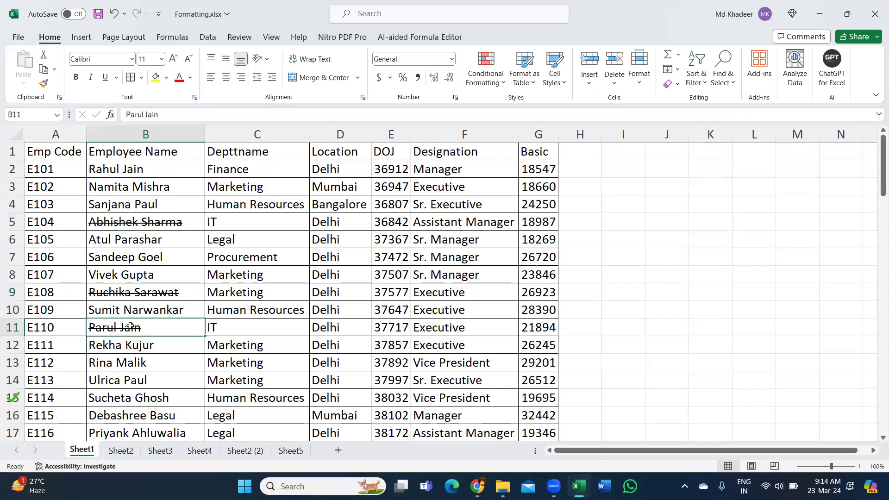
Step: Strike through the whole E105 row across A6:G6, then return to header cell A1
{"action": "left_click_drag", "start_coordinate": [58, 241], "coordinate": [548, 249]}
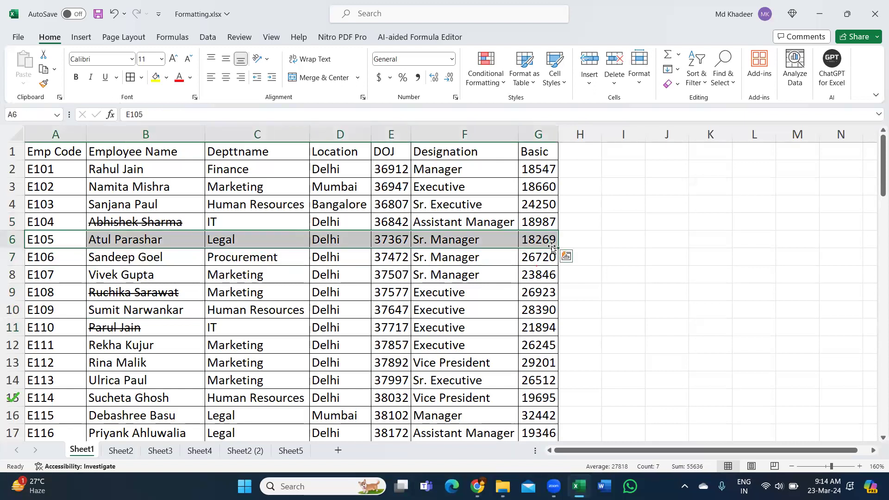
{"action": "key", "text": "ctrl+5"}
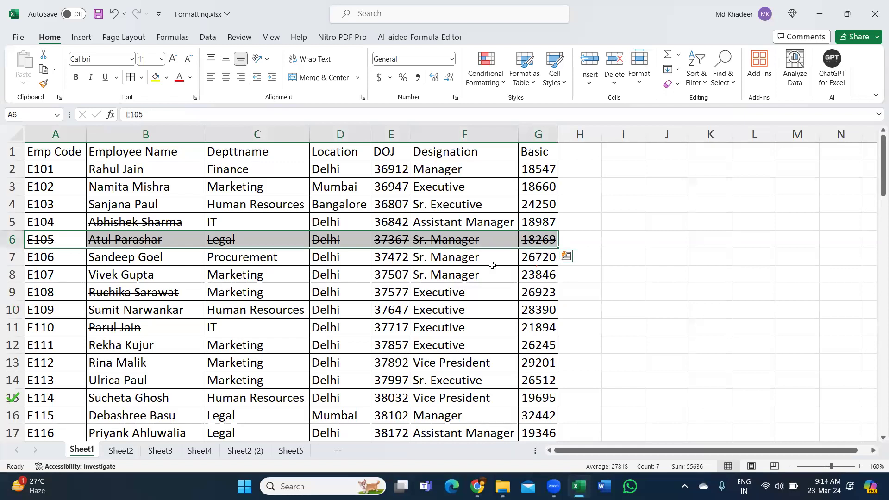
{"action": "left_click", "coordinate": [385, 294]}
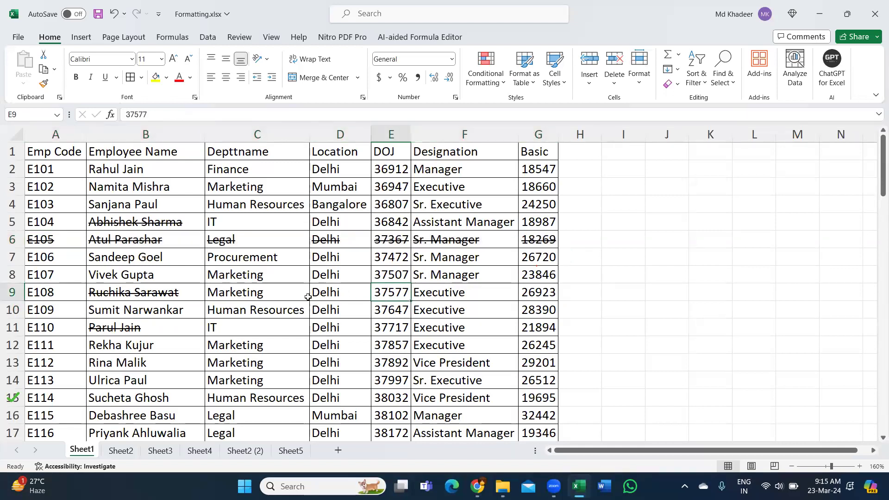
{"action": "left_click", "coordinate": [258, 208]}
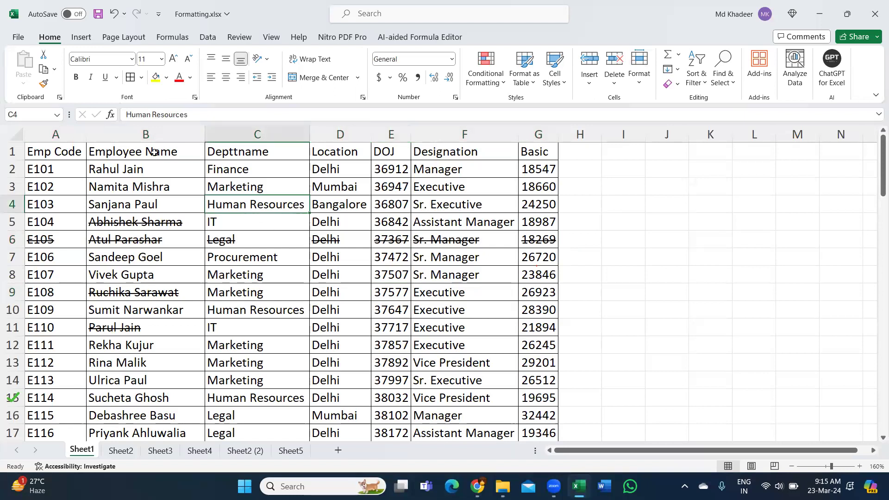
{"action": "left_click", "coordinate": [64, 150]}
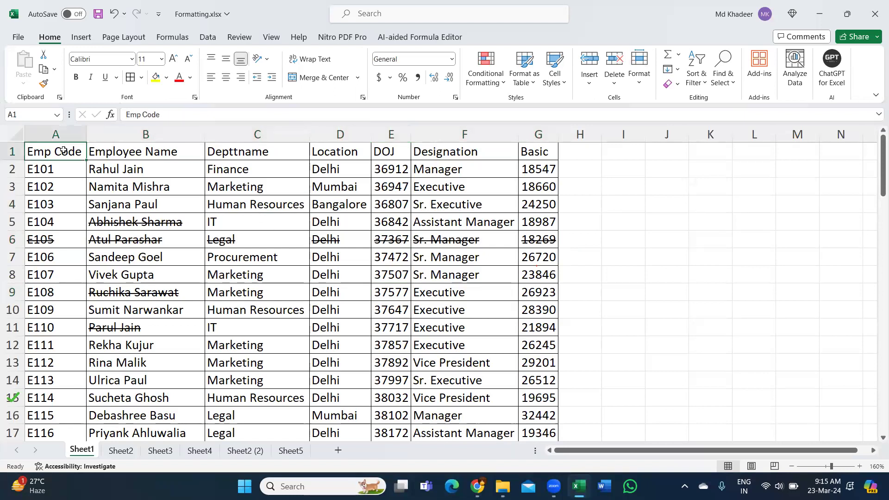
{"action": "mouse_move", "coordinate": [64, 150]}
{"action": "left_mouse_down"}
{"action": "mouse_move", "coordinate": [288, 168]}
{"action": "mouse_move", "coordinate": [471, 167]}
{"action": "mouse_move", "coordinate": [534, 152]}
{"action": "mouse_move", "coordinate": [51, 141]}
{"action": "left_mouse_up"}
Step: Extend the selection from A1 across the header row to G1
{"action": "key", "text": "ctrl+shift+Right"}
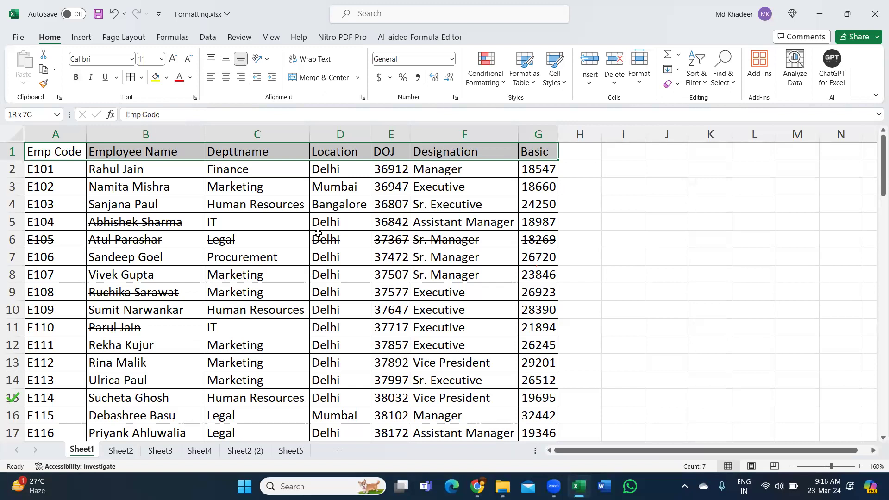
Step: Make header cells A1:G1 bold, italic and underlined, then select F9
{"action": "key", "text": "ctrl+b"}
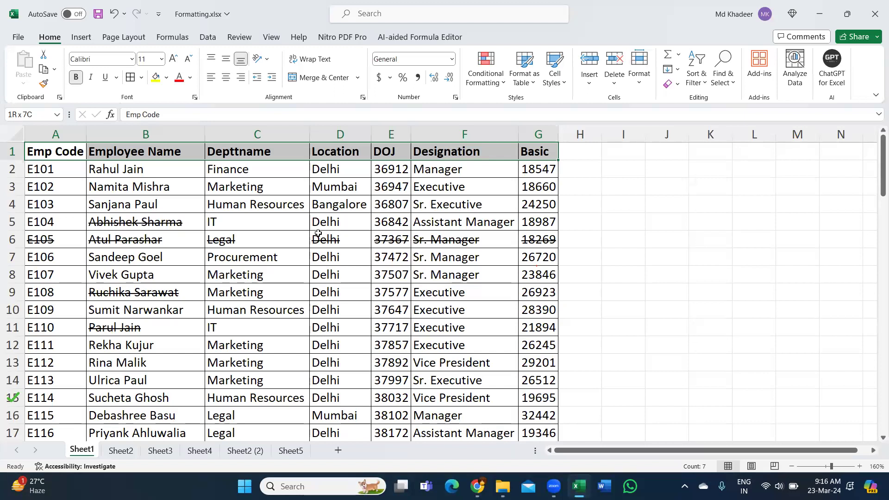
{"action": "key", "text": "ctrl+i"}
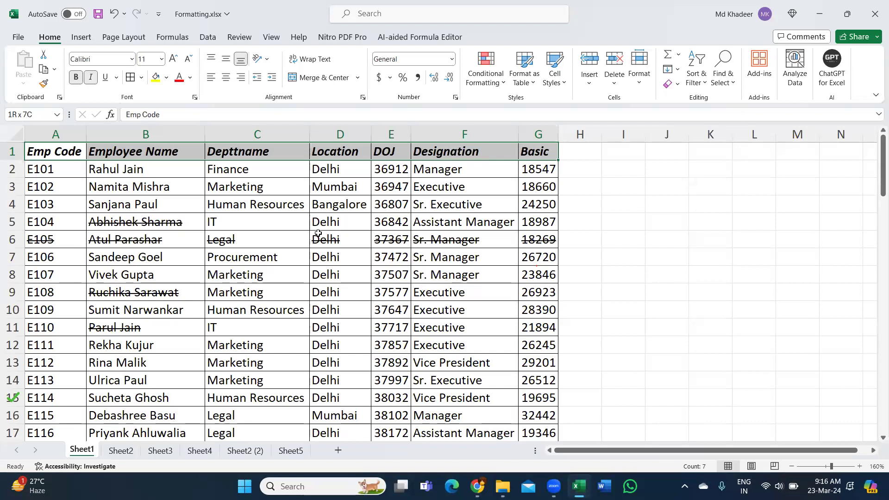
{"action": "key", "text": "ctrl+u"}
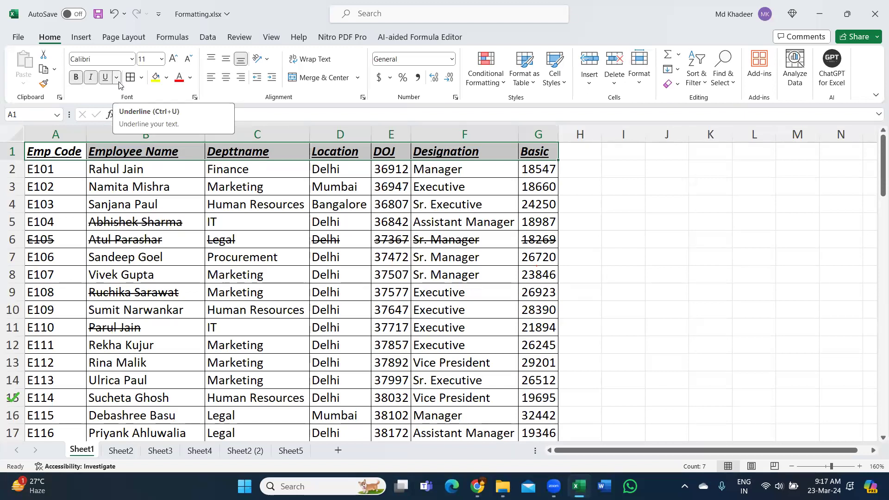
{"action": "left_click", "coordinate": [470, 291]}
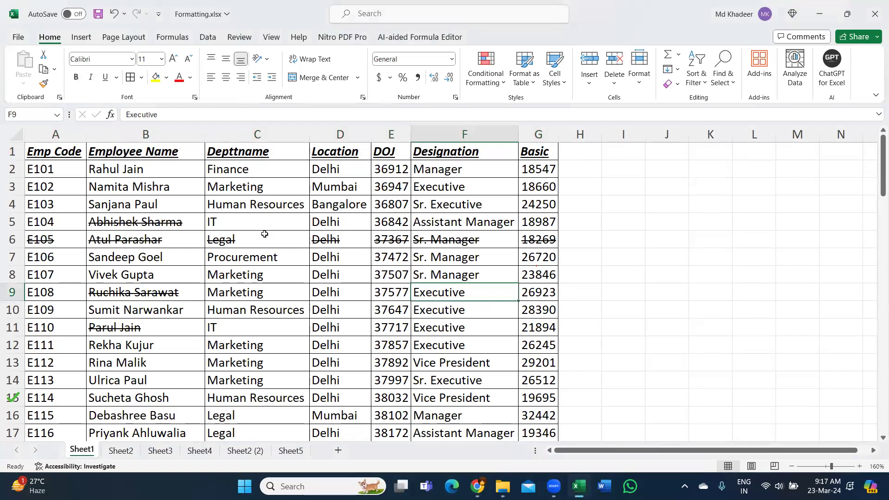
Step: Clear the strikethrough from rows B5:H11 and from E105 in A6
{"action": "left_click_drag", "start_coordinate": [153, 221], "coordinate": [561, 339]}
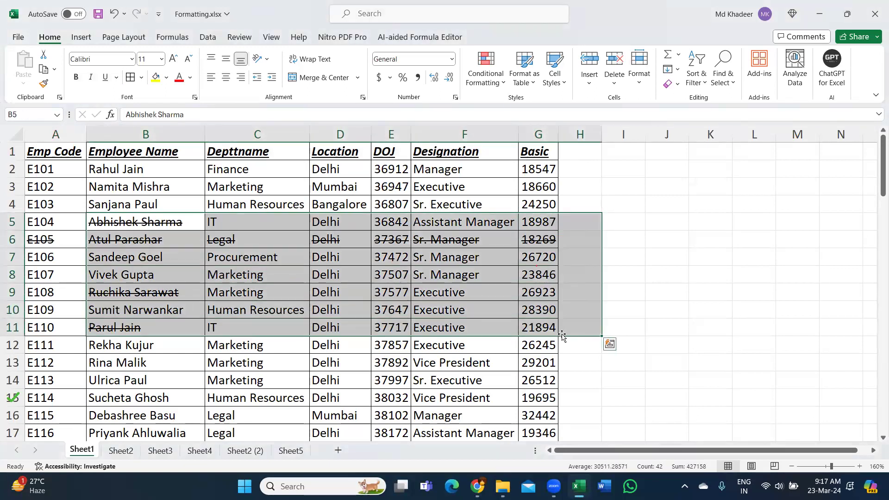
{"action": "key", "text": "ctrl+5"}
{"action": "key", "text": "ctrl+5"}
{"action": "key", "text": "ctrl+5"}
{"action": "left_click", "coordinate": [52, 238]}
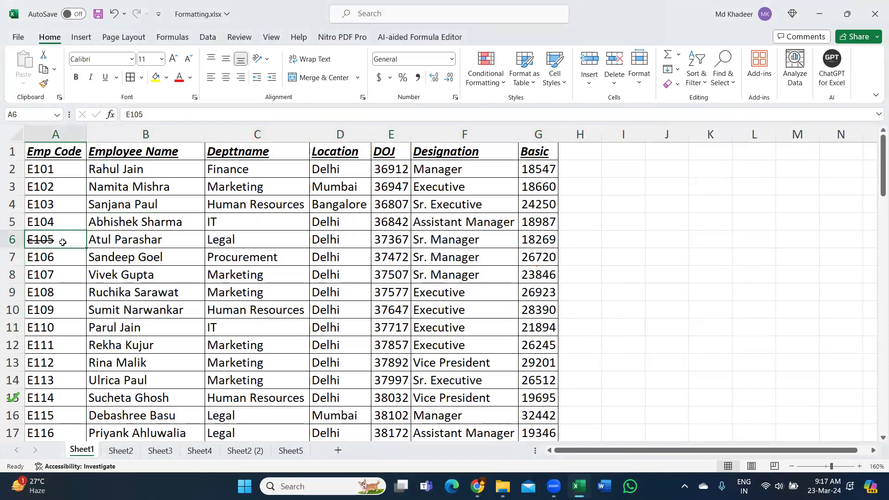
{"action": "key", "text": "ctrl+5"}
{"action": "left_click", "coordinate": [509, 346]}
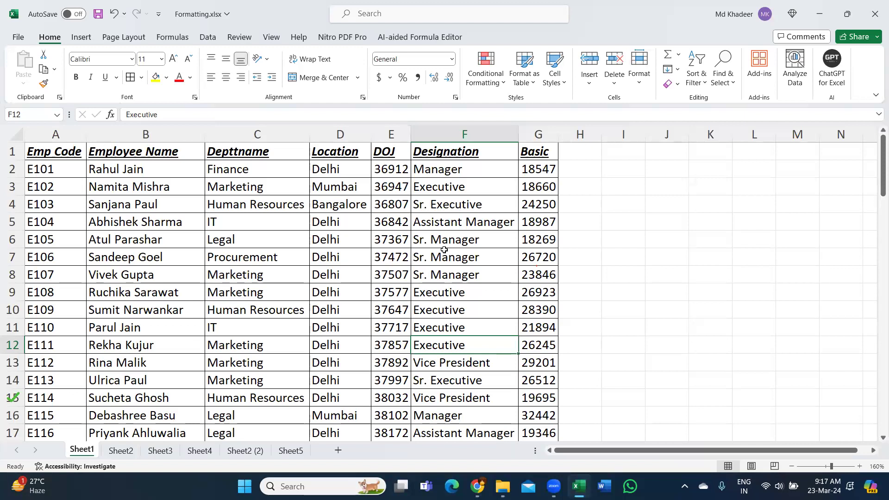
Step: Demonstrate toggling strikethrough on the name in B8, then select DOJ cell E2
{"action": "key", "text": "Left"}
{"action": "key", "text": "Left"}
{"action": "key", "text": "Left"}
{"action": "key", "text": "Left"}
{"action": "key", "text": "Up"}
{"action": "key", "text": "Up"}
{"action": "key", "text": "Up"}
{"action": "key", "text": "Up"}
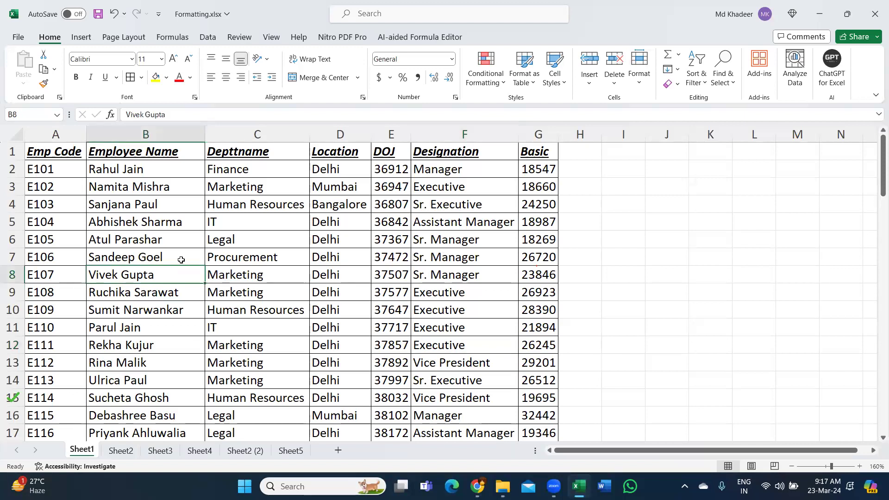
{"action": "key", "text": "ctrl+5"}
{"action": "key", "text": "ctrl+5"}
{"action": "key", "text": "ctrl+5"}
{"action": "key", "text": "ctrl+5"}
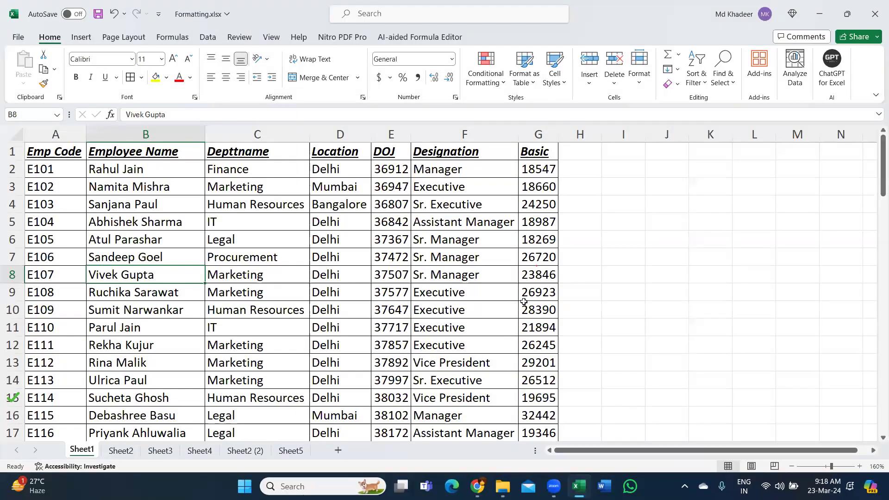
{"action": "left_click", "coordinate": [391, 170]}
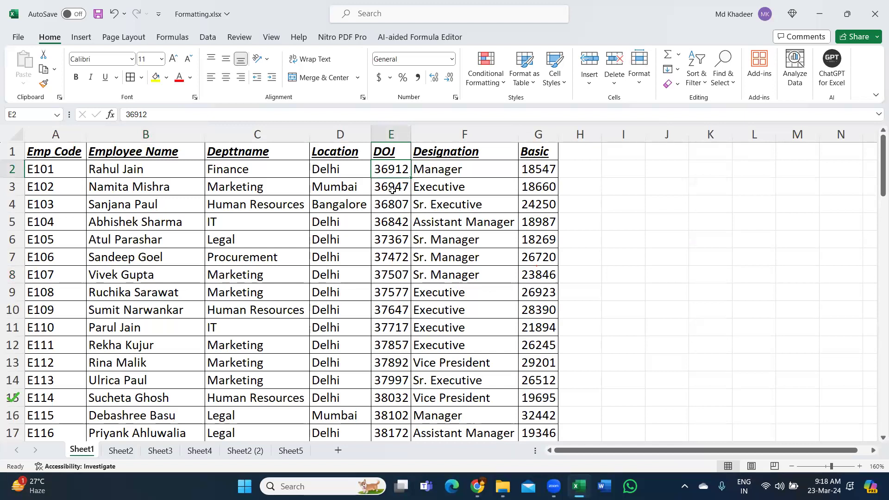
Step: Select DOJ values E2:E10 and drag the E/F header border to widen column E
{"action": "left_click_drag", "start_coordinate": [392, 175], "coordinate": [393, 310]}
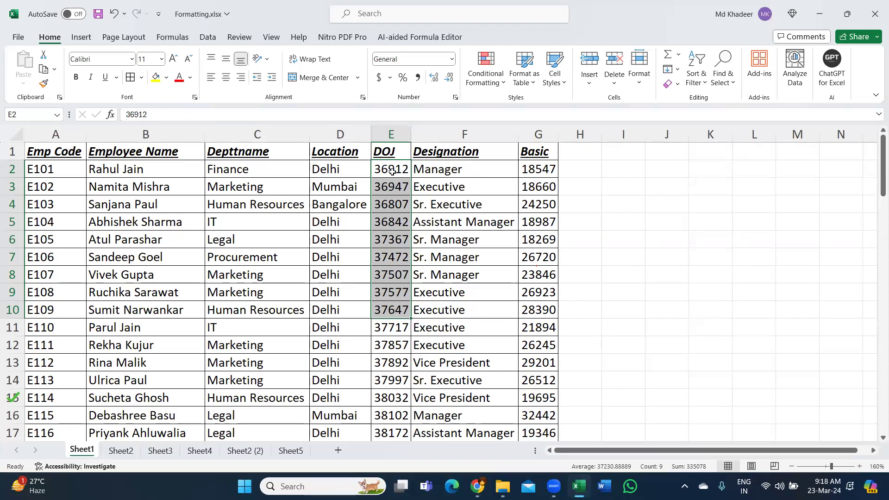
{"action": "left_click_drag", "start_coordinate": [411, 134], "coordinate": [442, 135]}
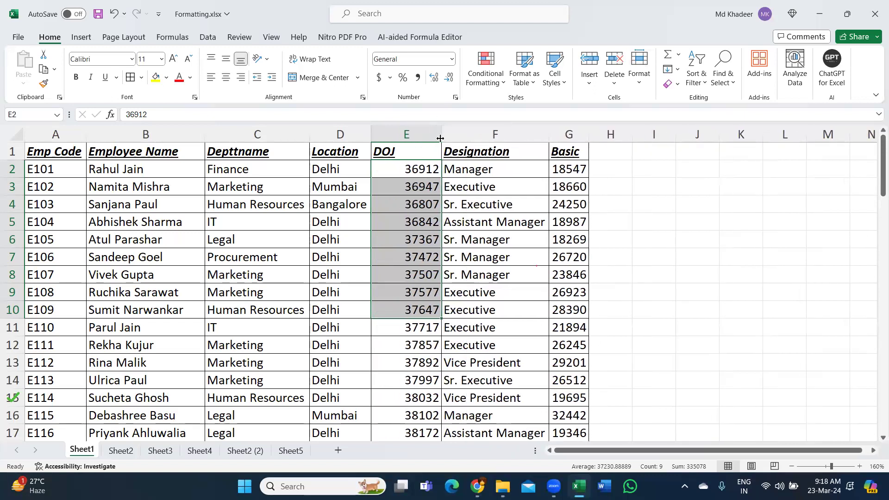
{"action": "left_click", "coordinate": [417, 171]}
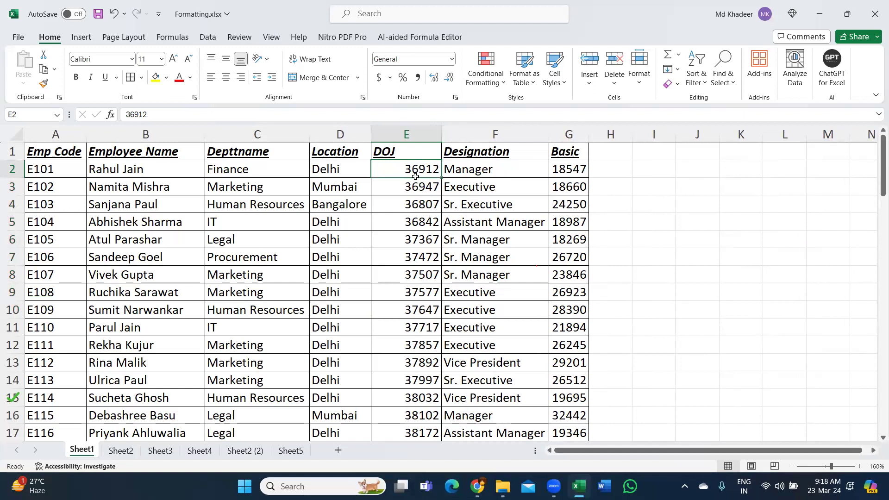
Step: Scroll through the DOJ column, then select E2 down to the last record in E76
{"action": "left_click", "coordinate": [421, 131]}
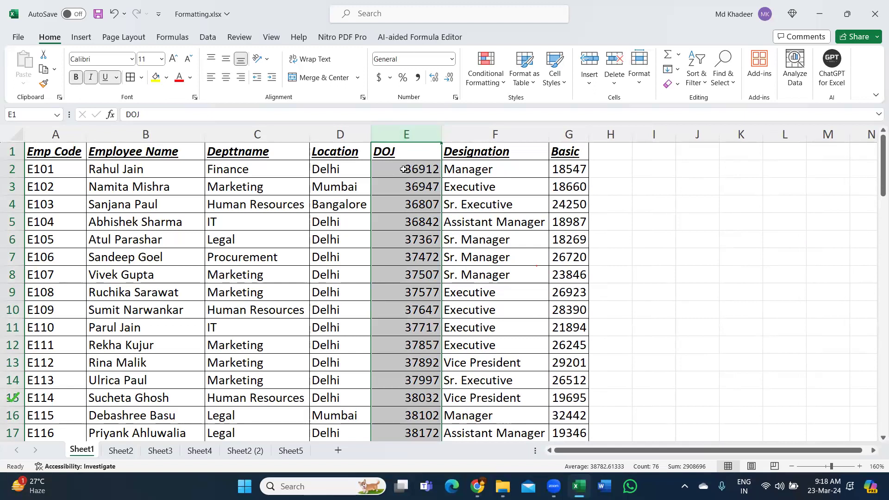
{"action": "scroll", "coordinate": [414, 211], "scroll_direction": "down", "scroll_amount": 6}
{"action": "scroll", "coordinate": [414, 211], "scroll_direction": "down", "scroll_amount": 15}
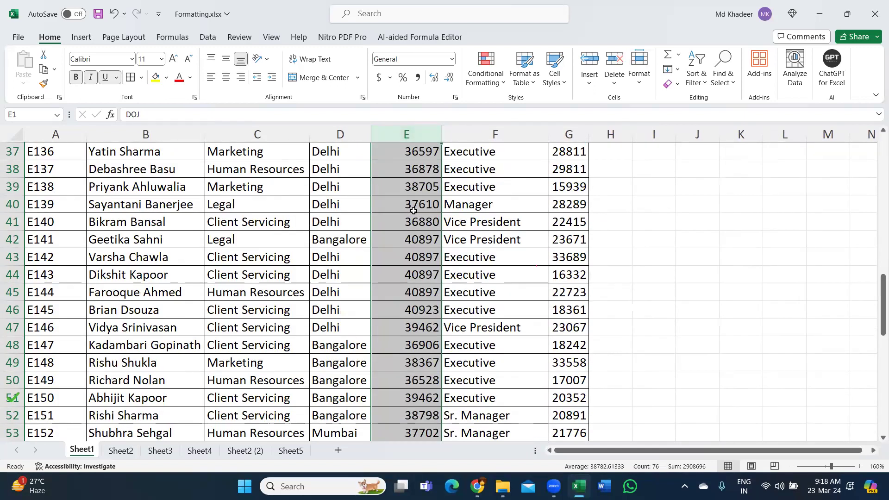
{"action": "scroll", "coordinate": [326, 307], "scroll_direction": "down", "scroll_amount": 1}
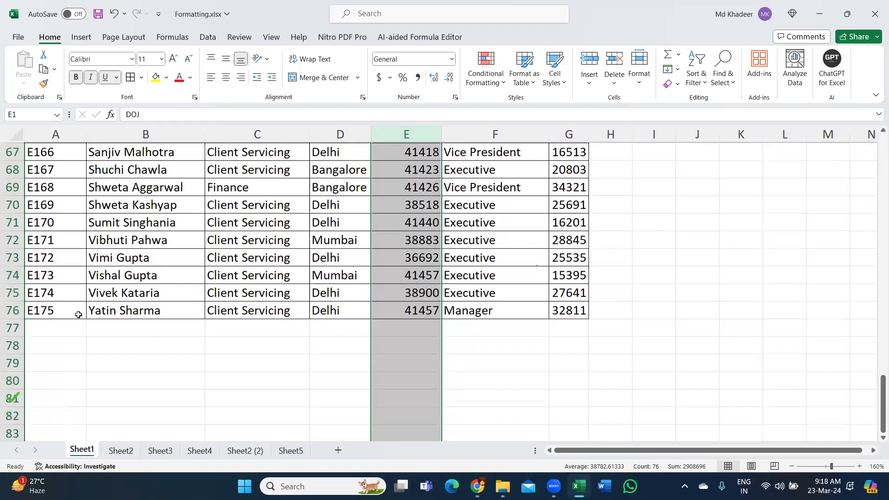
{"action": "scroll", "coordinate": [431, 338], "scroll_direction": "down", "scroll_amount": 1}
{"action": "scroll", "coordinate": [435, 266], "scroll_direction": "down", "scroll_amount": 16}
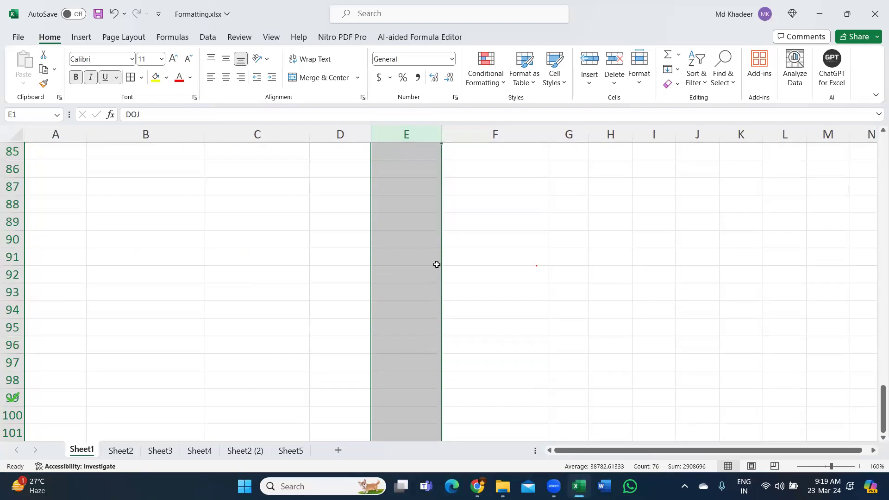
{"action": "scroll", "coordinate": [434, 267], "scroll_direction": "up", "scroll_amount": 19}
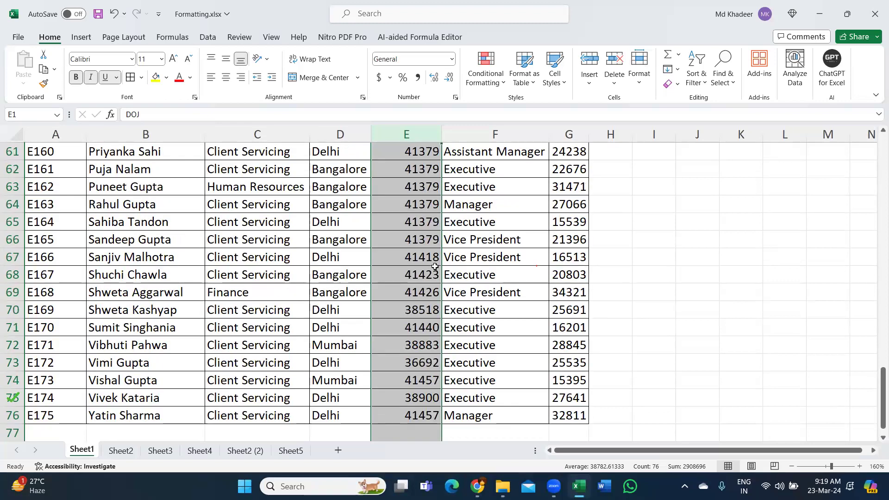
{"action": "scroll", "coordinate": [435, 266], "scroll_direction": "down", "scroll_amount": 6}
{"action": "scroll", "coordinate": [400, 307], "scroll_direction": "up", "scroll_amount": 20}
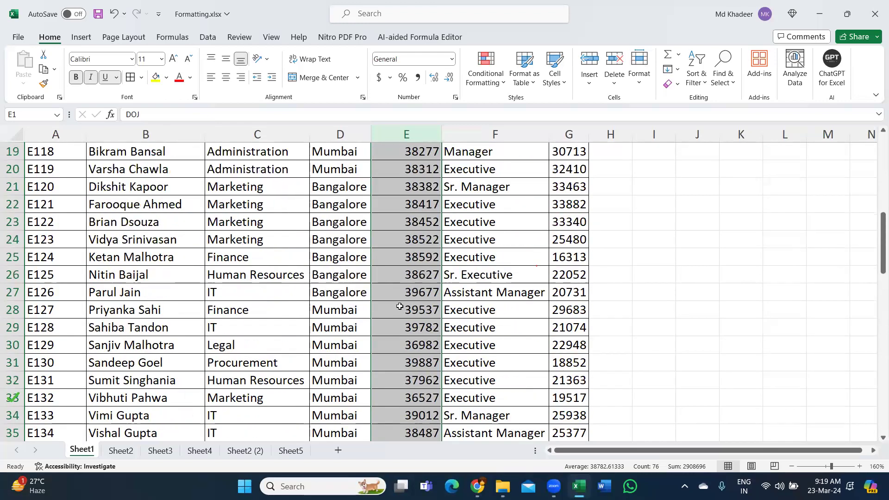
{"action": "scroll", "coordinate": [400, 307], "scroll_direction": "up", "scroll_amount": 6}
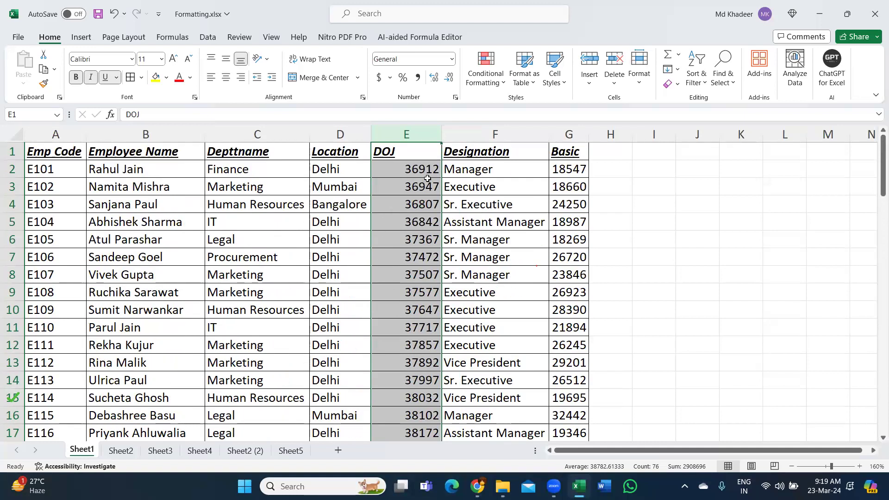
{"action": "left_click", "coordinate": [427, 170]}
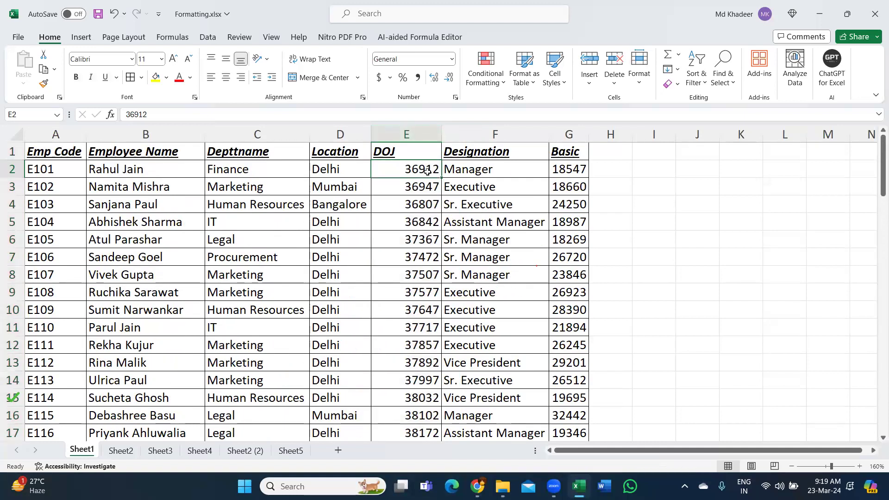
{"action": "key", "text": "ctrl+shift+Down"}
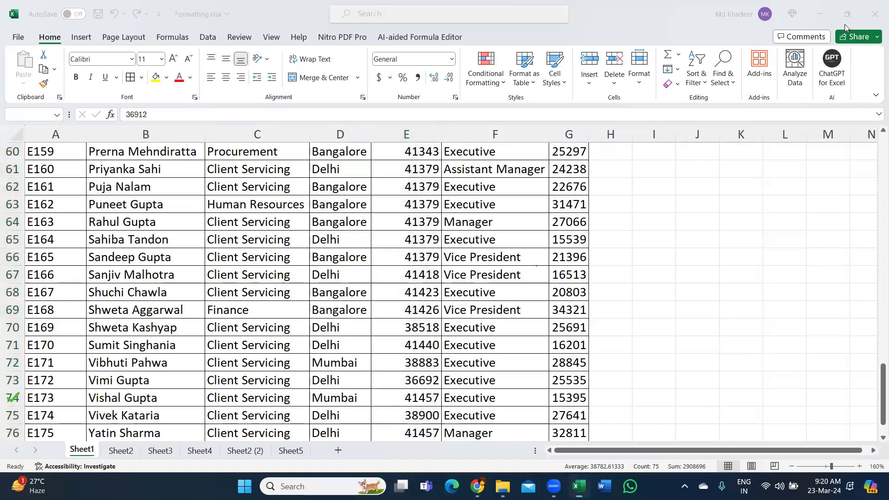
{"action": "left_click_drag", "start_coordinate": [883, 408], "coordinate": [876, 182]}
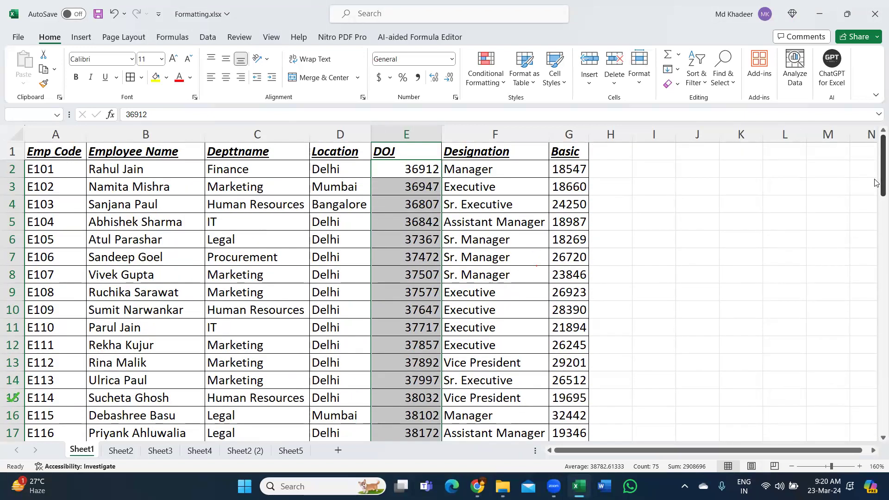
{"action": "left_click_drag", "start_coordinate": [878, 163], "coordinate": [875, 400]}
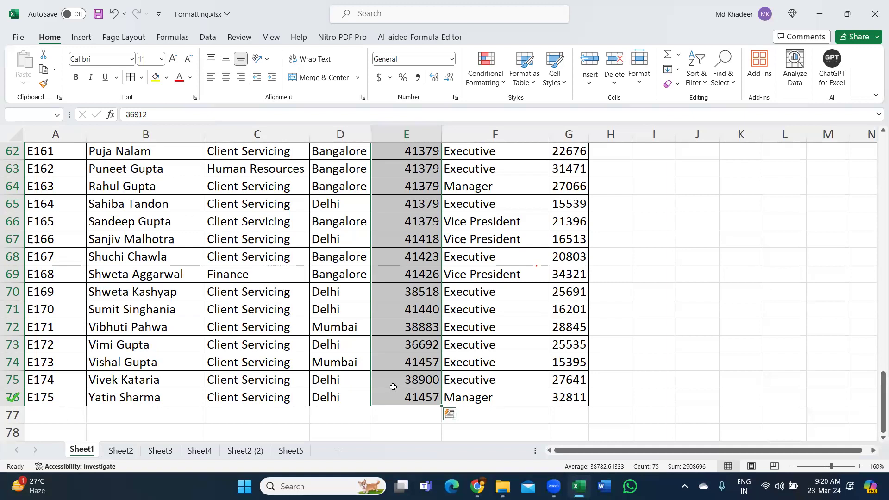
{"action": "scroll", "coordinate": [393, 387], "scroll_direction": "up", "scroll_amount": 20}
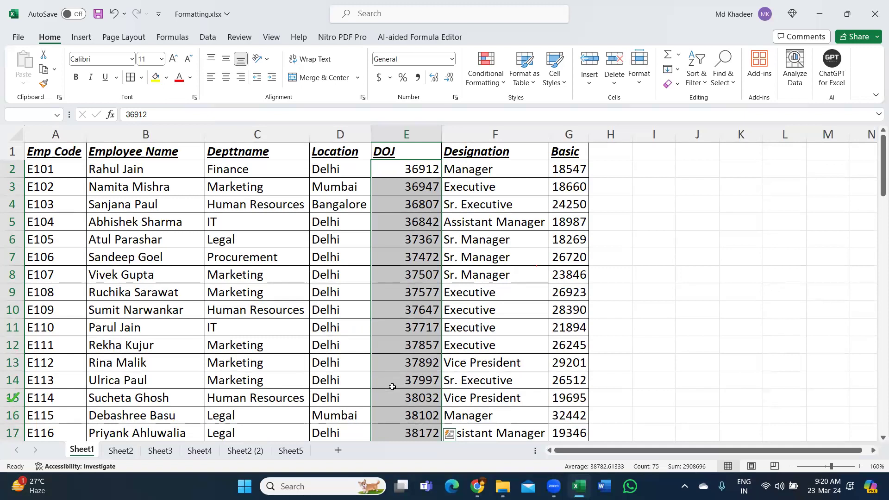
{"action": "left_click", "coordinate": [454, 59]}
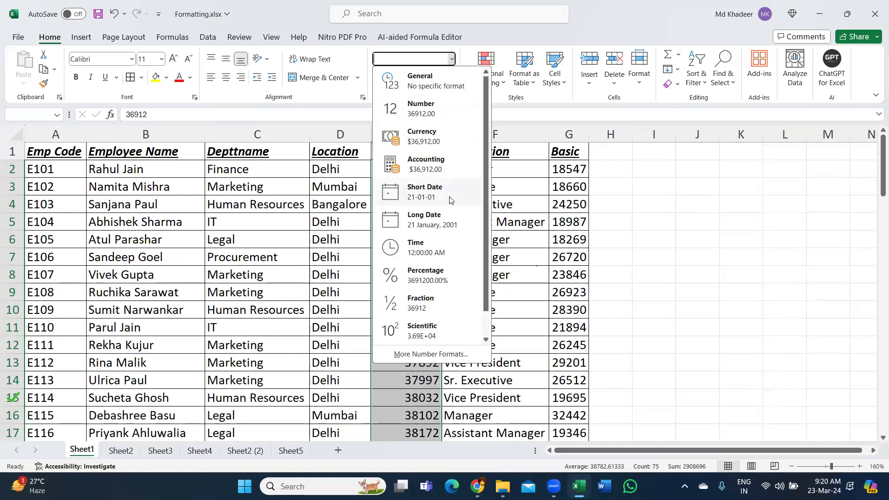
{"action": "left_click", "coordinate": [450, 199]}
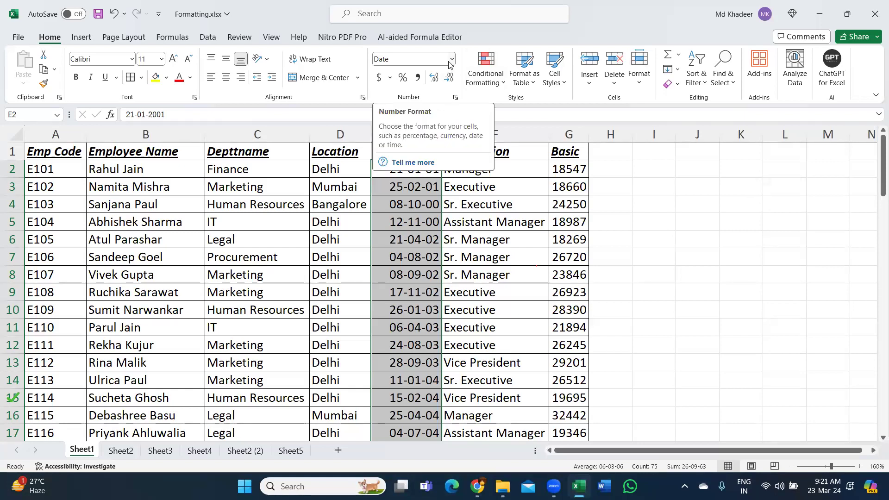
{"action": "left_click", "coordinate": [419, 204]}
{"action": "key", "text": "ctrl+z"}
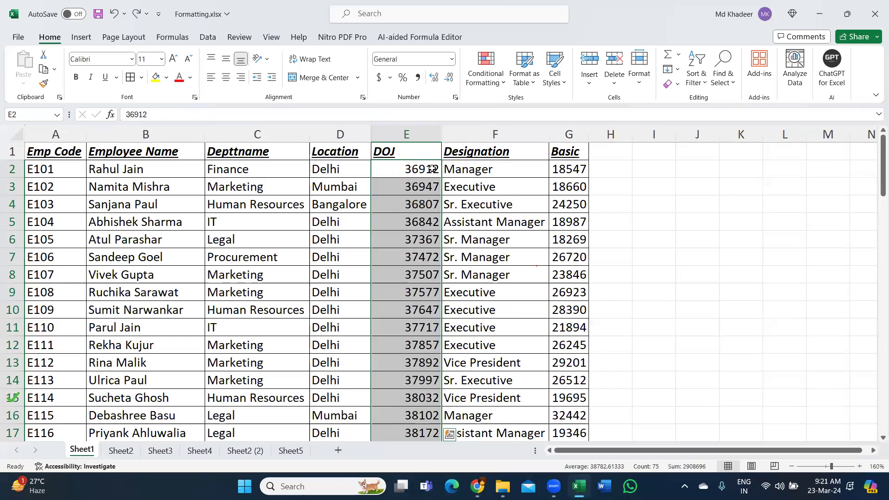
{"action": "scroll", "coordinate": [432, 169], "scroll_direction": "down", "scroll_amount": 10}
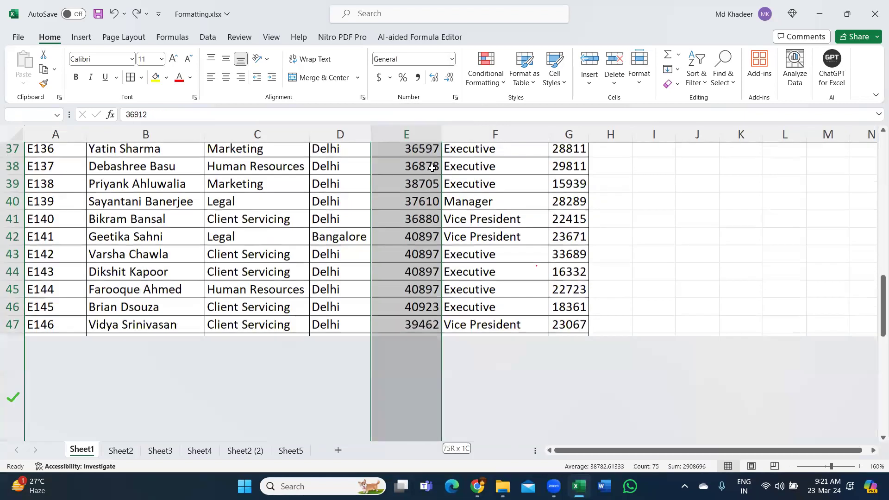
{"action": "scroll", "coordinate": [432, 168], "scroll_direction": "down", "scroll_amount": 8}
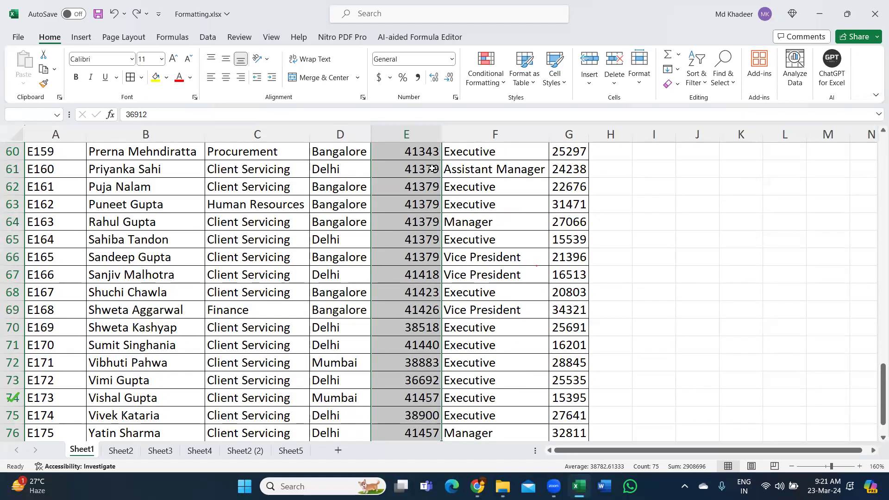
{"action": "scroll", "coordinate": [432, 169], "scroll_direction": "up", "scroll_amount": 20}
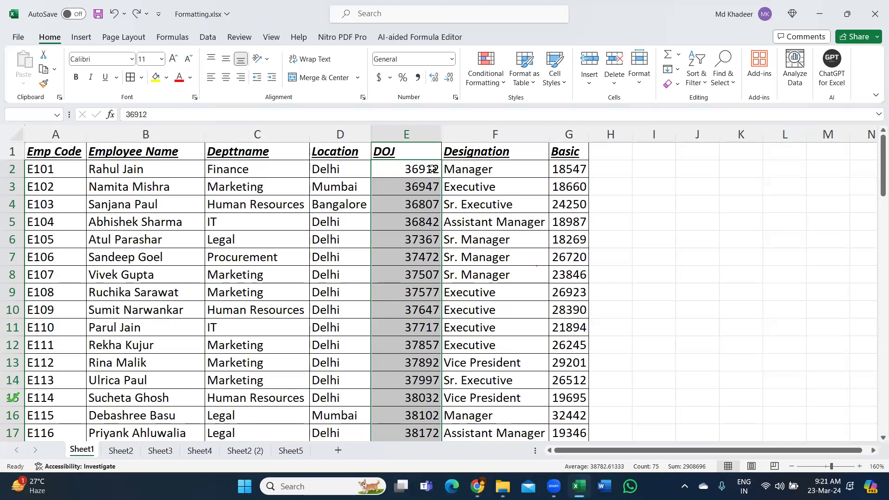
Step: Apply Short Date format to the DOJ values and dismiss the Quick Analysis panel
{"action": "left_click", "coordinate": [452, 61]}
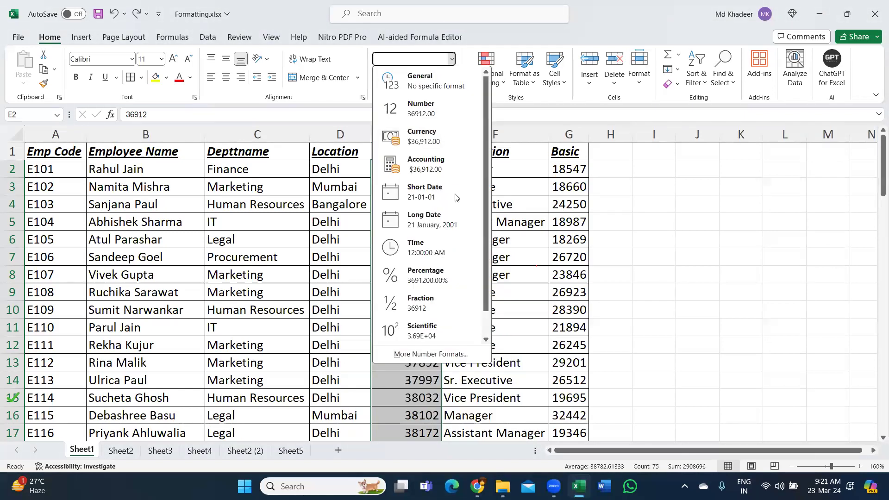
{"action": "left_click", "coordinate": [454, 193]}
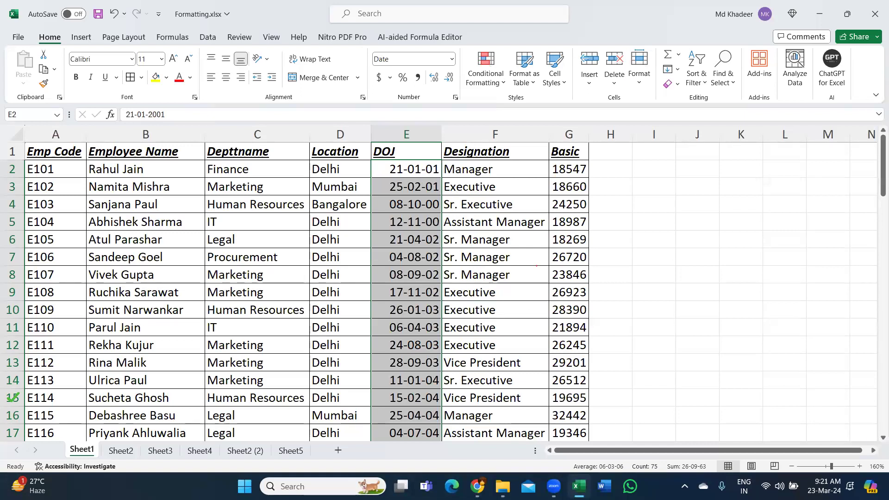
{"action": "key", "text": "ctrl+q"}
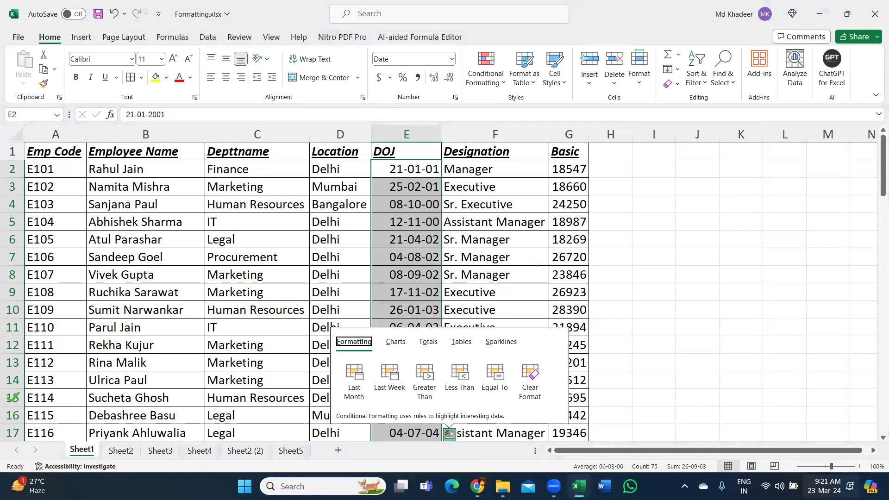
{"action": "key", "text": "Escape"}
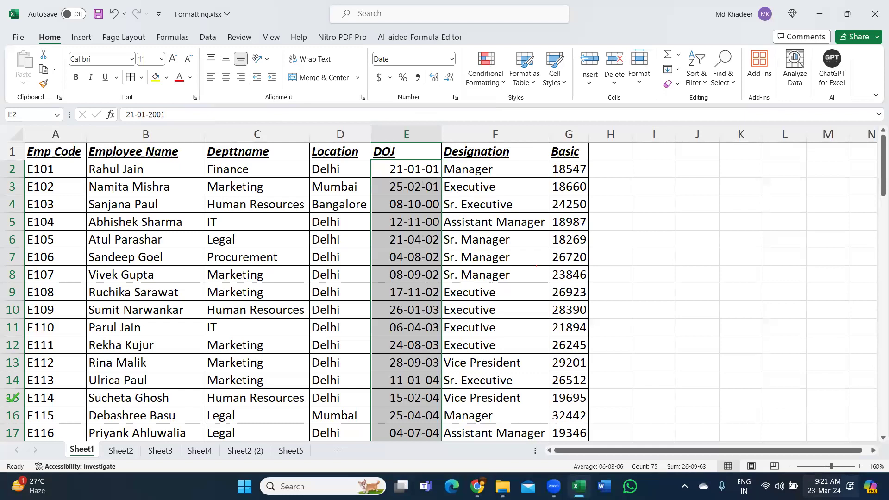
Step: Select Basic salary cell G2 and widen column G to 88 pixels
{"action": "left_click", "coordinate": [547, 239]}
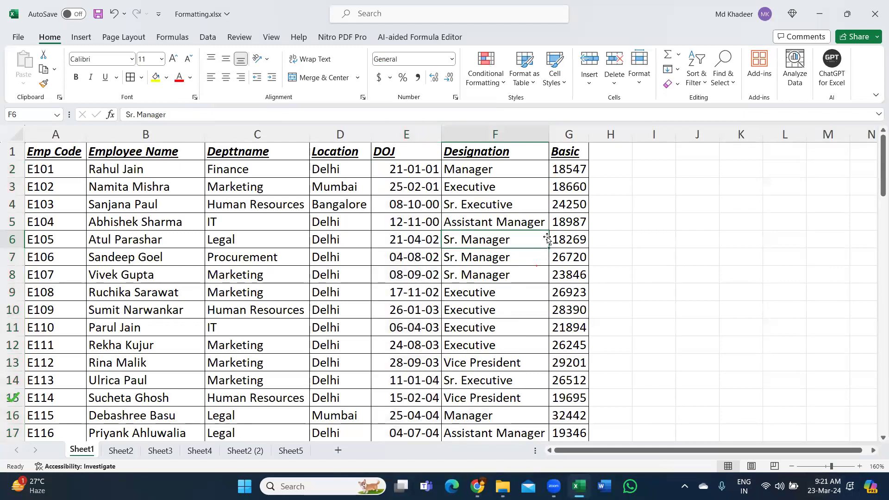
{"action": "left_click", "coordinate": [573, 171]}
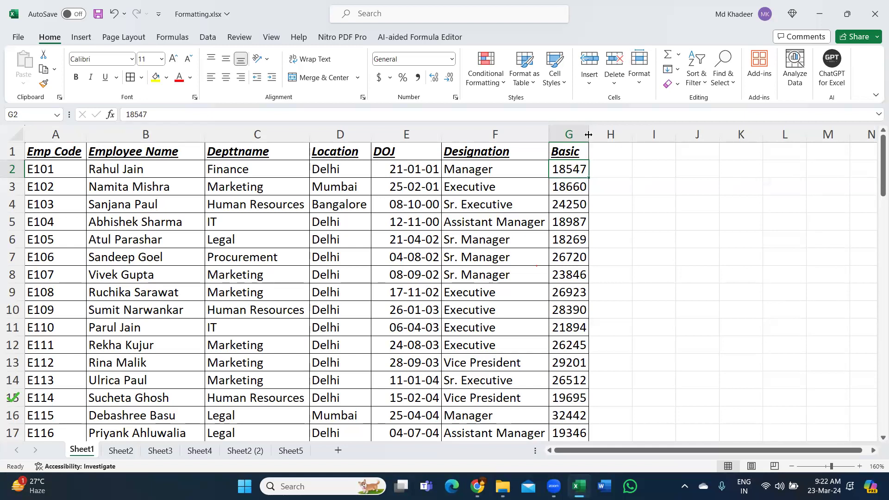
{"action": "left_click_drag", "start_coordinate": [588, 134], "coordinate": [615, 135]}
{"action": "left_click_drag", "start_coordinate": [593, 163], "coordinate": [576, 169]}
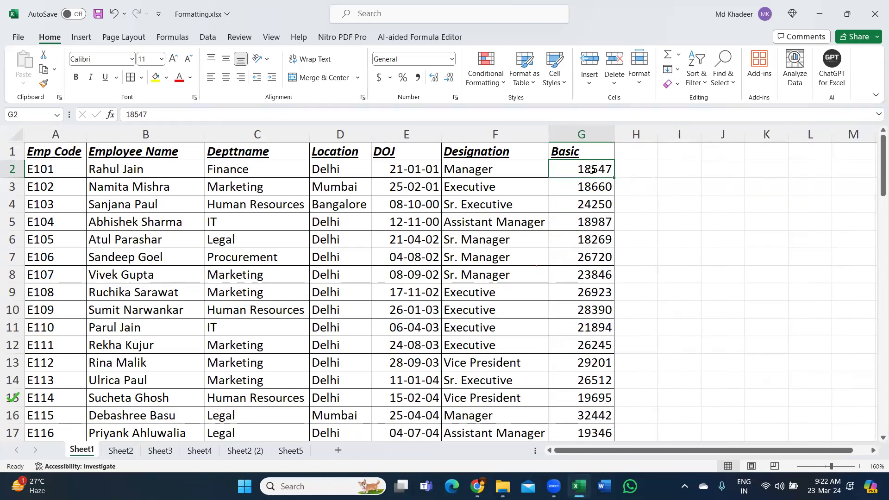
Step: Select Basic salaries G2:G76, apply Comma Style, and widen column G
{"action": "key", "text": "ctrl+shift+Down"}
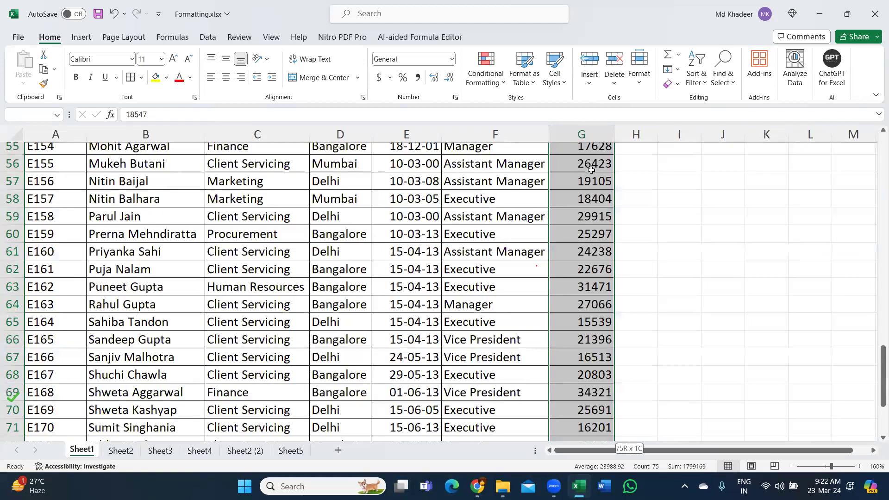
{"action": "scroll", "coordinate": [592, 169], "scroll_direction": "up", "scroll_amount": 5}
{"action": "scroll", "coordinate": [591, 170], "scroll_direction": "up", "scroll_amount": 15}
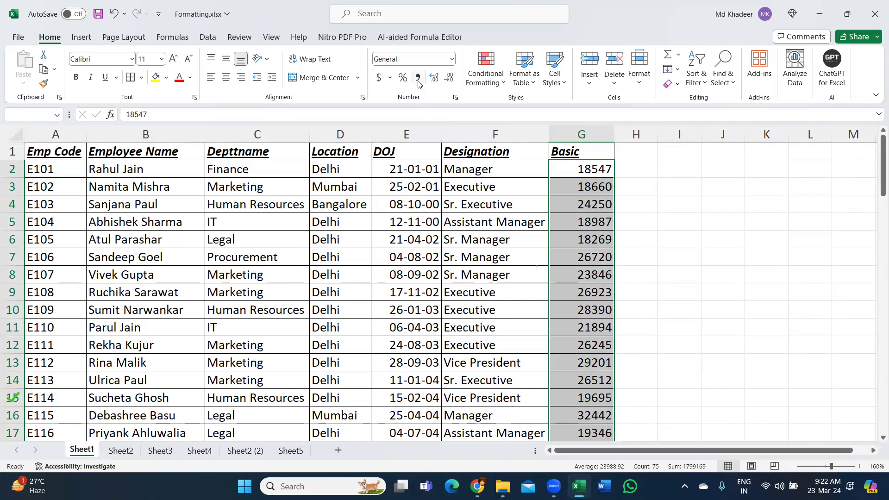
{"action": "key", "text": "ctrl+q"}
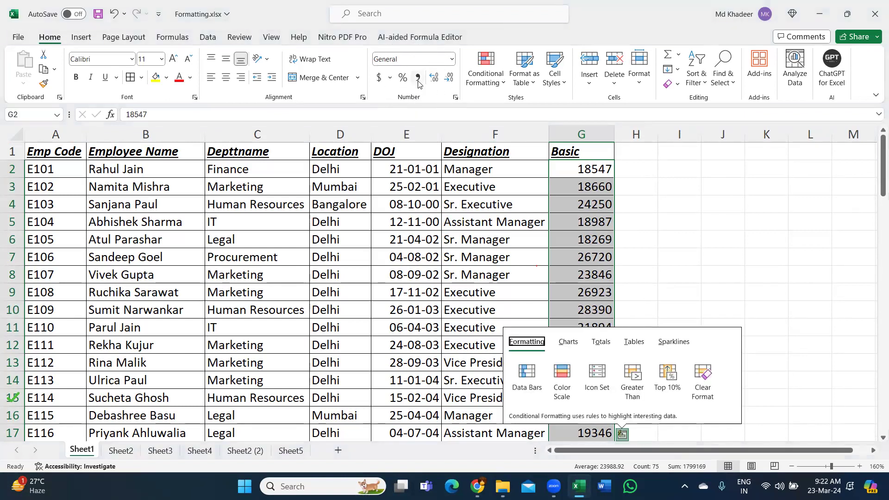
{"action": "left_click", "coordinate": [418, 79]}
{"action": "left_click", "coordinate": [418, 79]}
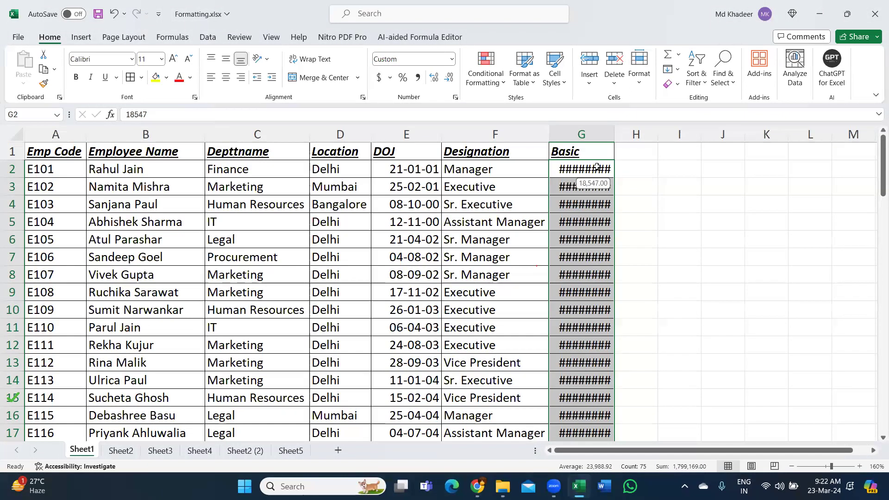
{"action": "left_click_drag", "start_coordinate": [613, 135], "coordinate": [620, 135]}
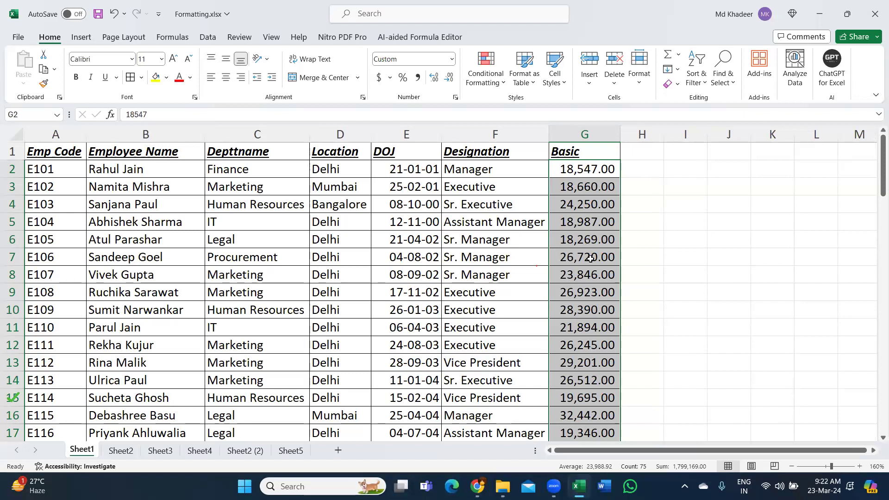
Step: Reapply Number format to the salaries so they read like 18,547.00
{"action": "key", "text": "ctrl+shift+asciitilde"}
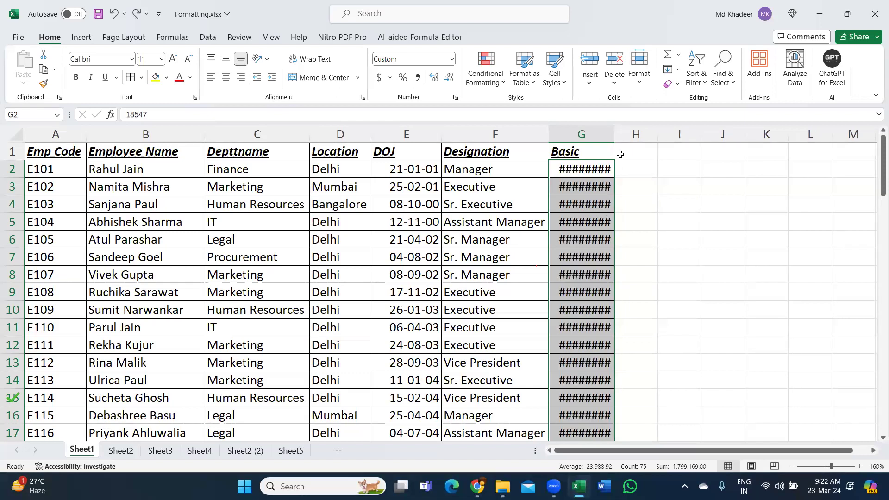
{"action": "left_click_drag", "start_coordinate": [616, 134], "coordinate": [623, 136]}
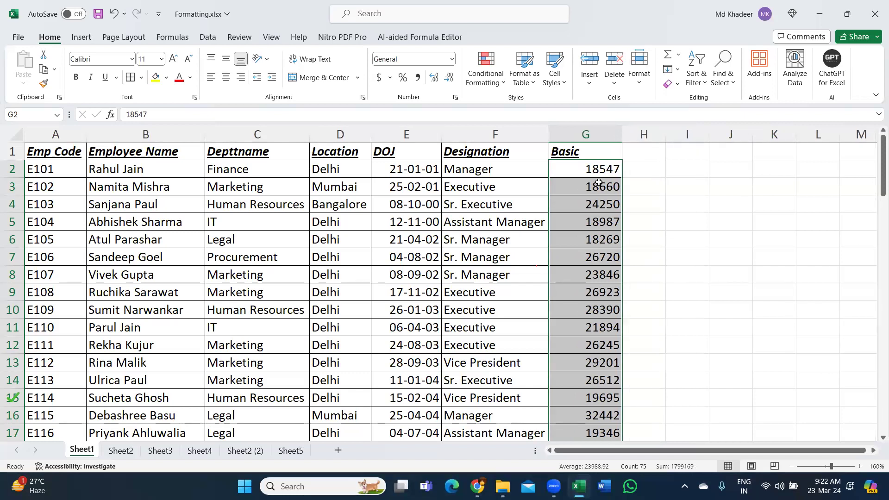
{"action": "key", "text": "ctrl+shift+exclam"}
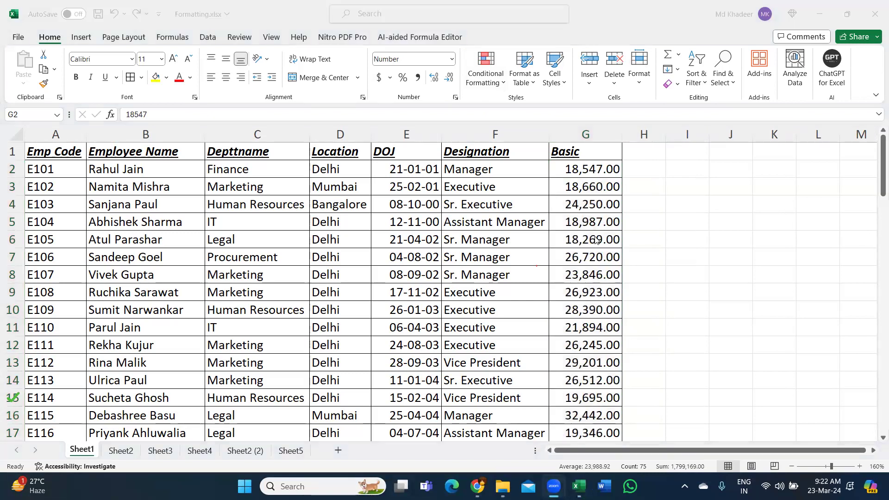
{"action": "left_click", "coordinate": [321, 235]}
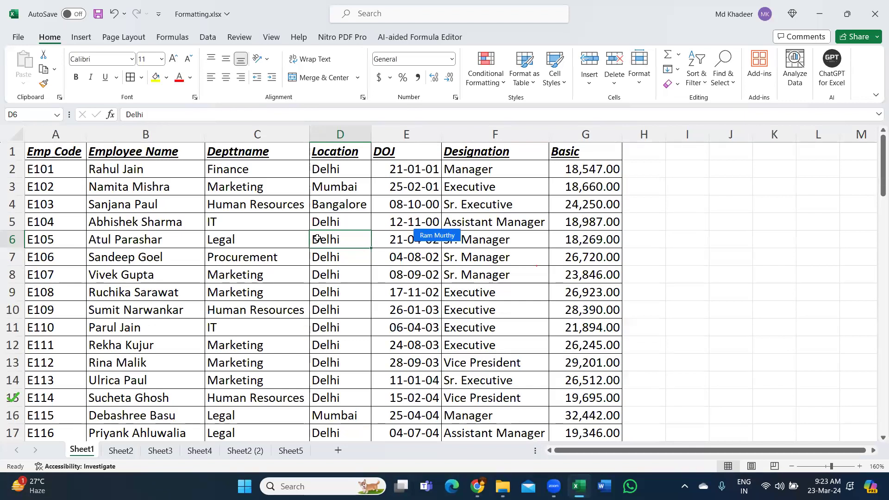
{"action": "left_click", "coordinate": [557, 230]}
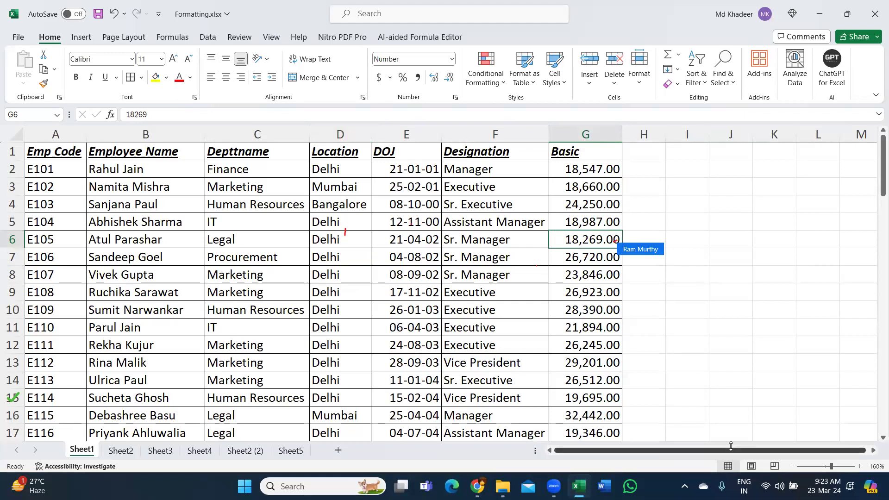
{"action": "left_click_drag", "start_coordinate": [729, 450], "coordinate": [735, 450]}
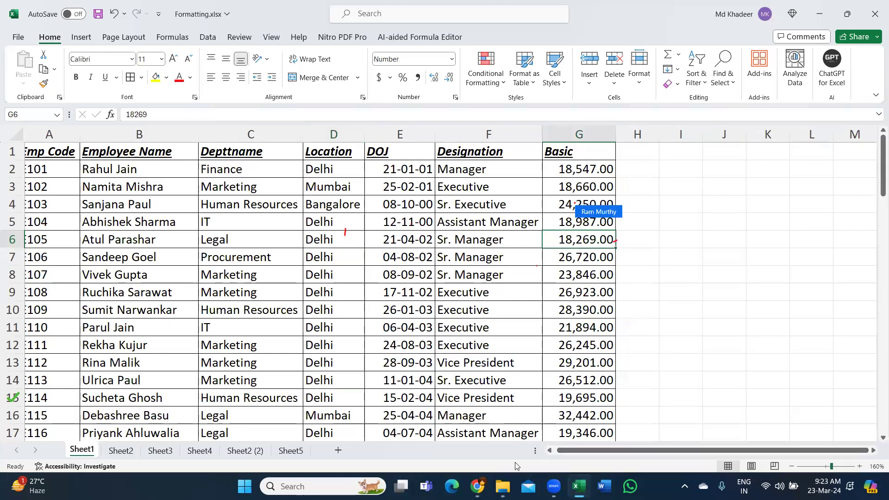
Step: On Sheet5, delete the whole employee table with its formatting, then select F5
{"action": "left_click", "coordinate": [297, 452]}
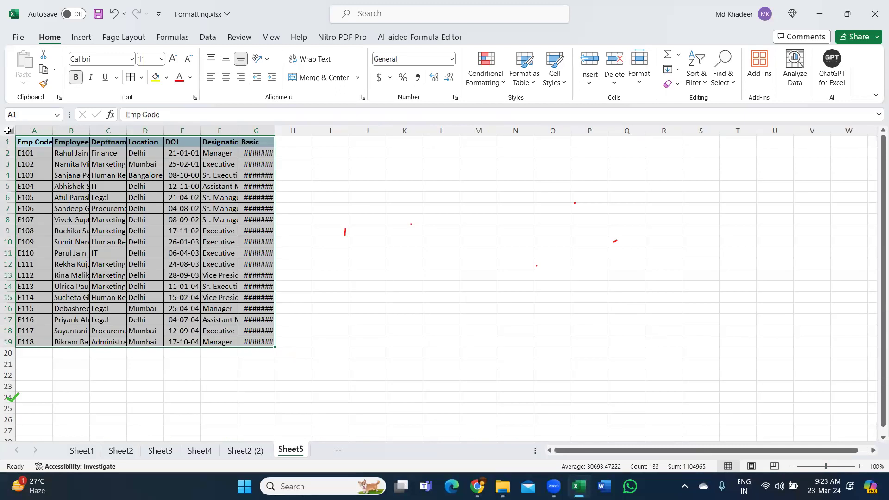
{"action": "left_click", "coordinate": [8, 131]}
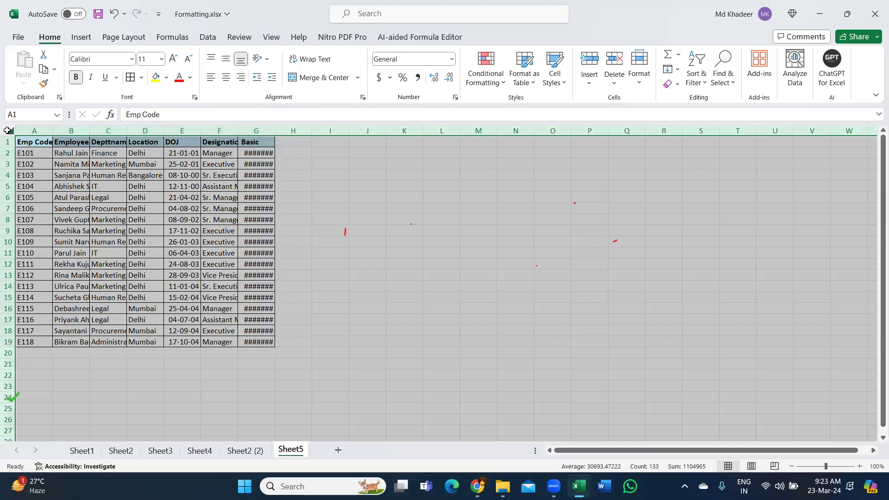
{"action": "key", "text": "Delete"}
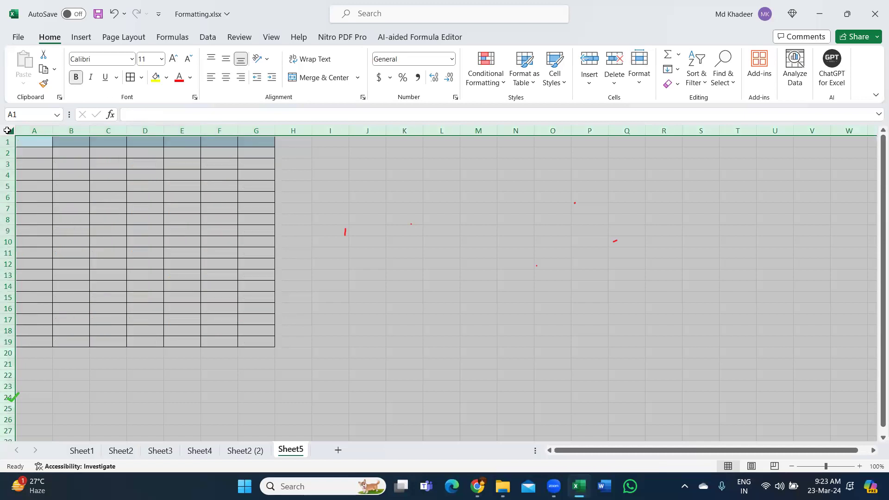
{"action": "key", "text": "ctrl+shift+minus"}
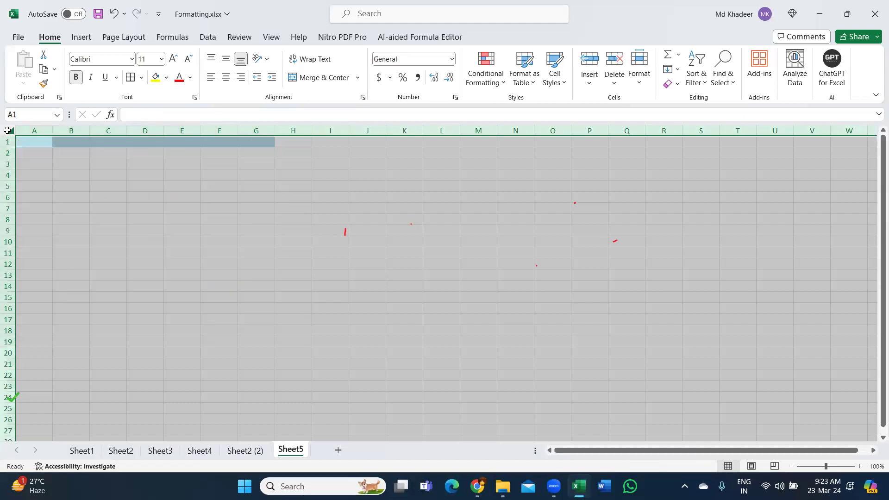
{"action": "left_click", "coordinate": [412, 206]}
{"action": "scroll", "coordinate": [500, 213], "scroll_direction": "up", "scroll_amount": 4, "text": "ctrl"}
{"action": "left_click", "coordinate": [349, 185]}
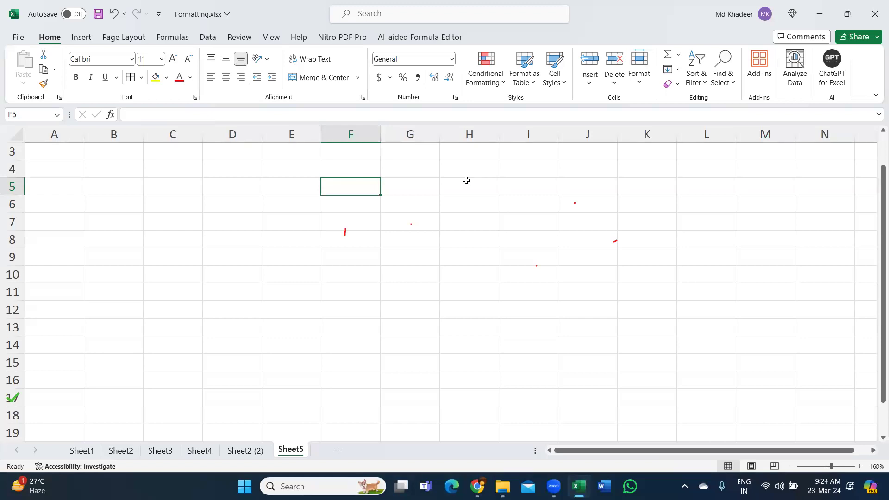
Step: Enter Adv Excel, 1 month and Mon-Fri in F5, F6 and F7
{"action": "type", "text": "Adv"}
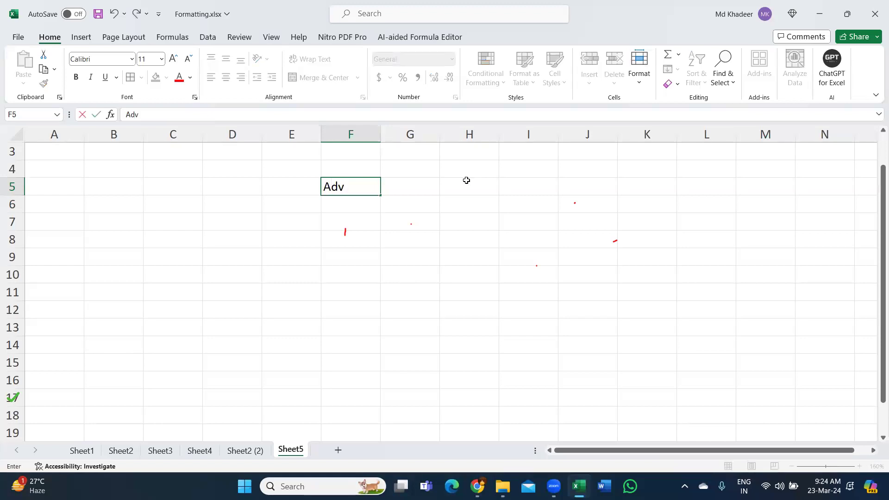
{"action": "type", "text": " Excel"}
{"action": "key", "text": "Return"}
{"action": "type", "text": "1"}
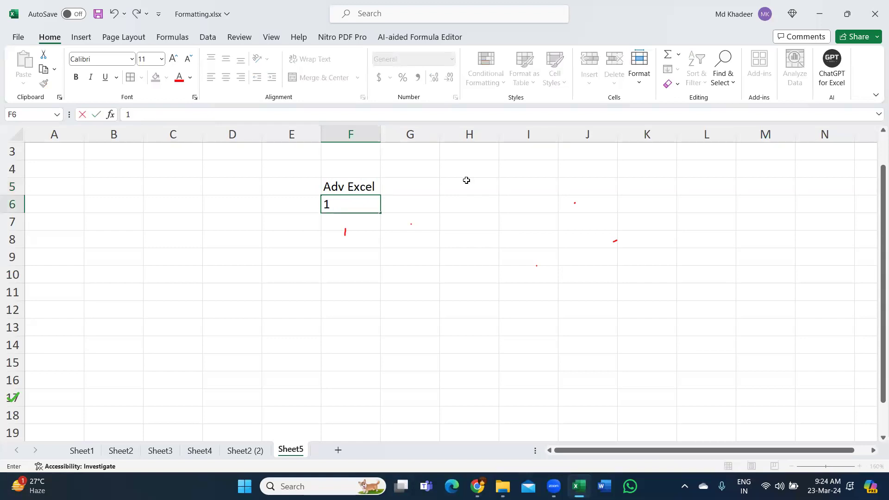
{"action": "type", "text": " month"}
{"action": "key", "text": "Return"}
{"action": "type", "text": "Mo"}
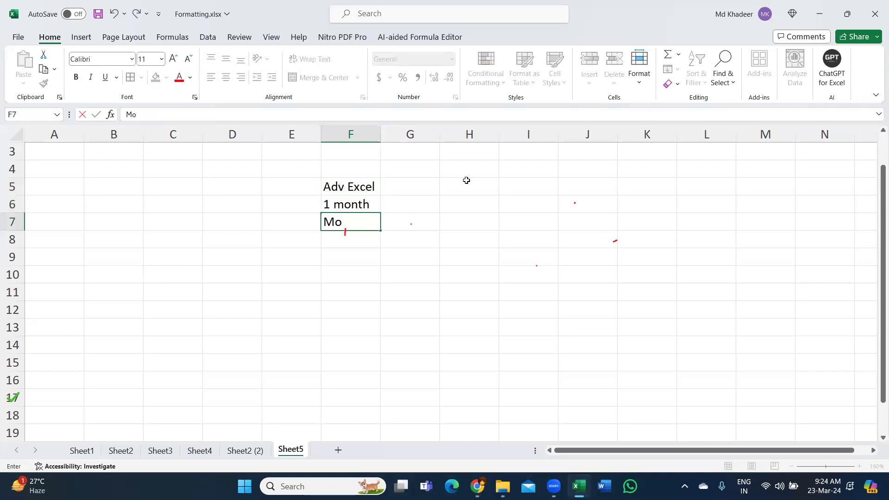
{"action": "type", "text": "n-Fri"}
{"action": "key", "text": "Return"}
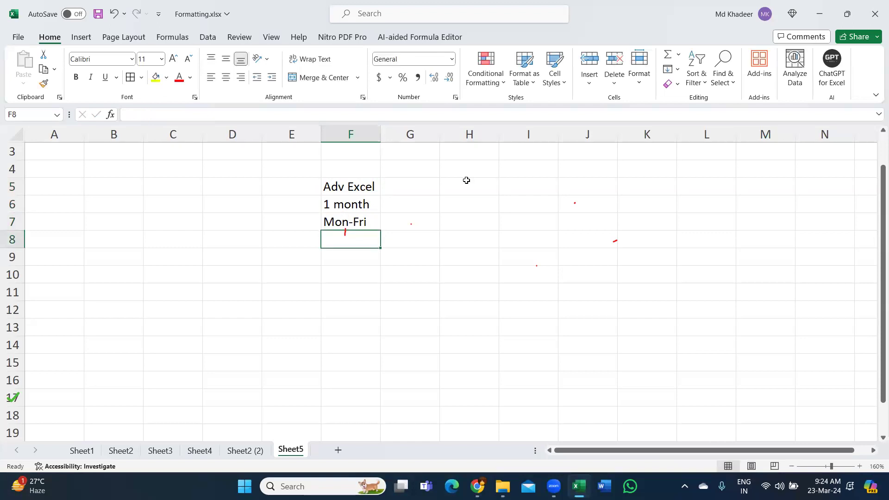
Step: Enter 20 in F8, 4 in G8 shown in General format, and 24 in H8
{"action": "type", "text": "20"}
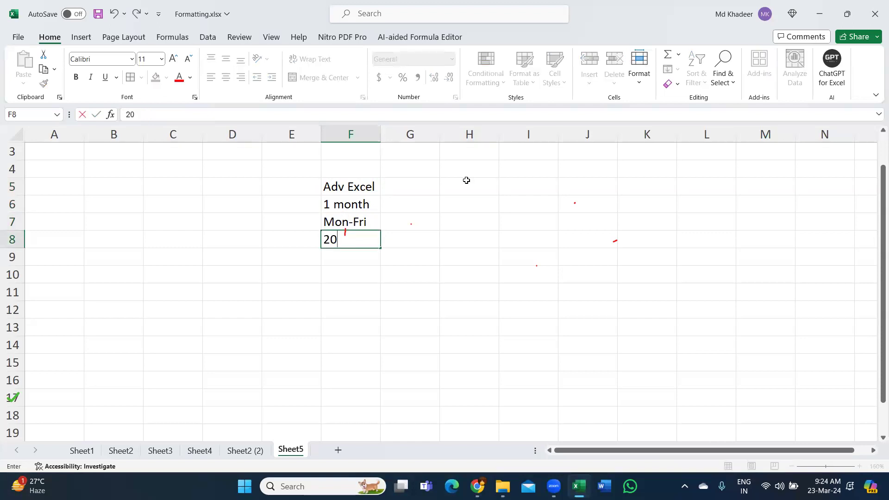
{"action": "key", "text": "Tab"}
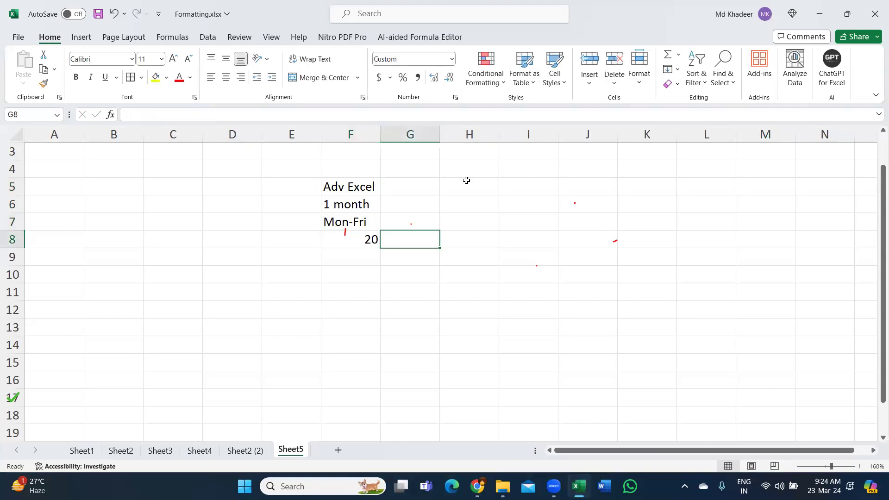
{"action": "type", "text": "4"}
{"action": "key", "text": "Return"}
{"action": "key", "text": "Up"}
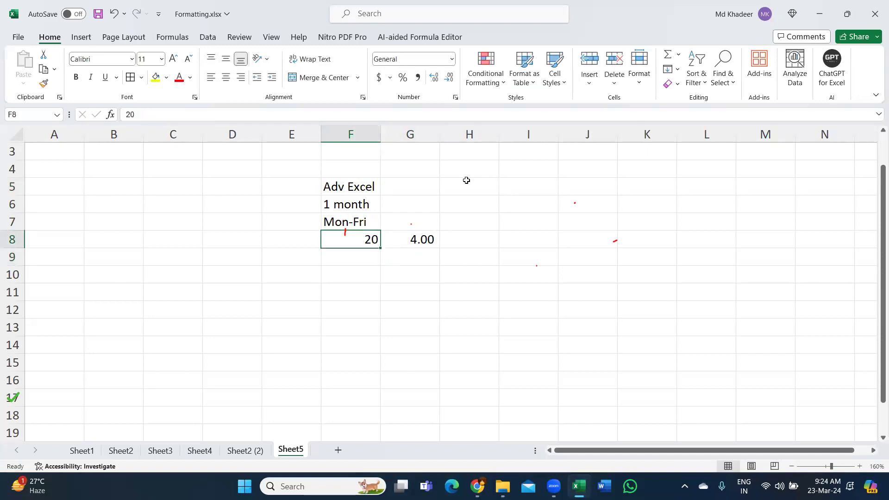
{"action": "key", "text": "Right"}
{"action": "key", "text": "ctrl+shift+asciitilde"}
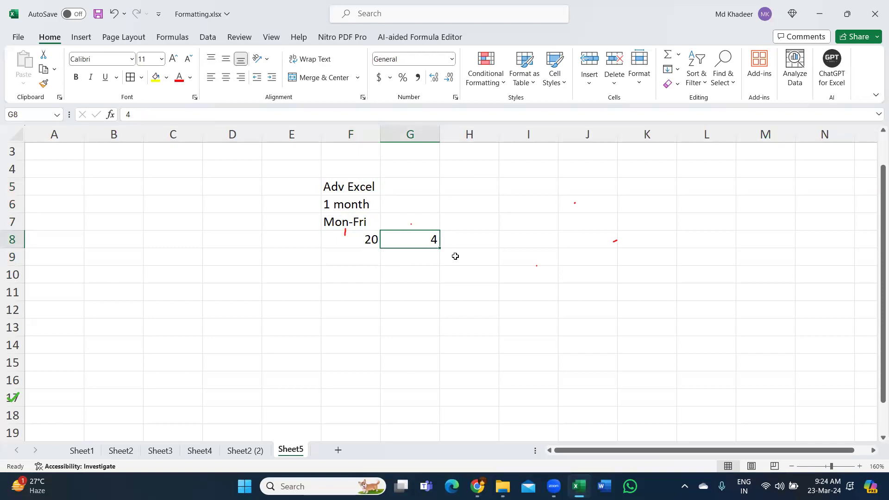
{"action": "left_click", "coordinate": [487, 239]}
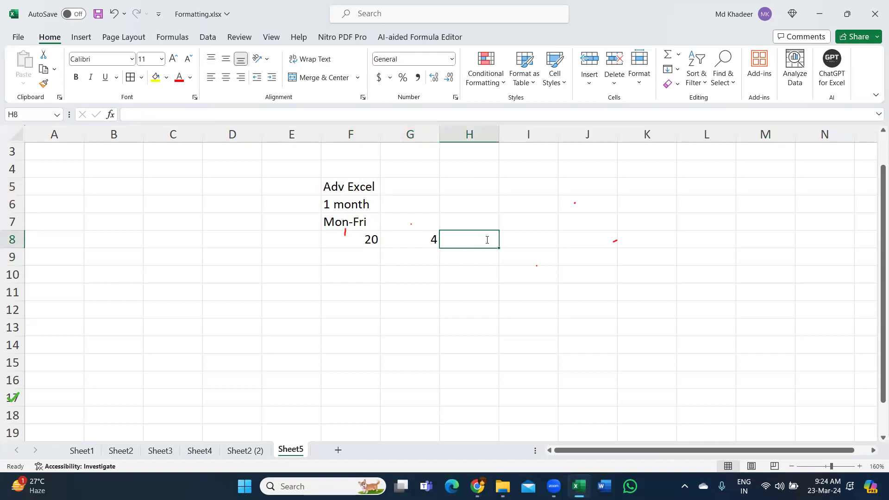
{"action": "type", "text": "24"}
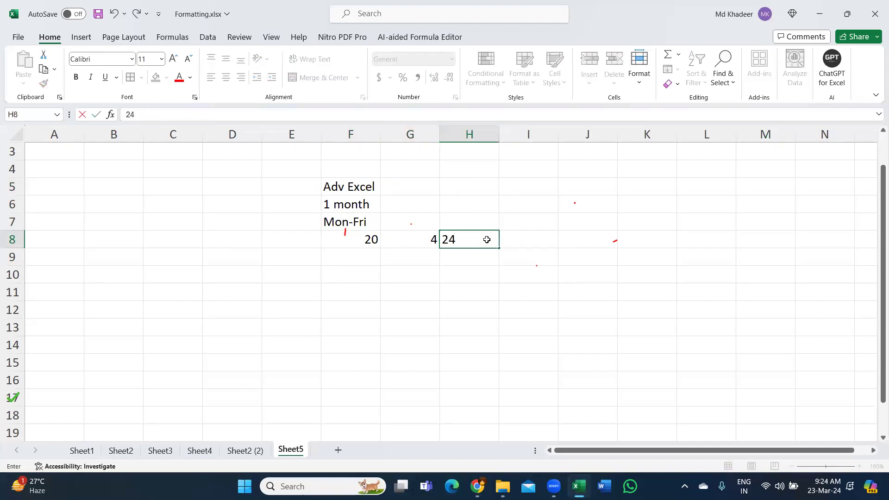
{"action": "key", "text": "Return"}
Step: Point out the values 20, 4 and 24 across F8:H8, then select F9
{"action": "left_click", "coordinate": [471, 246]}
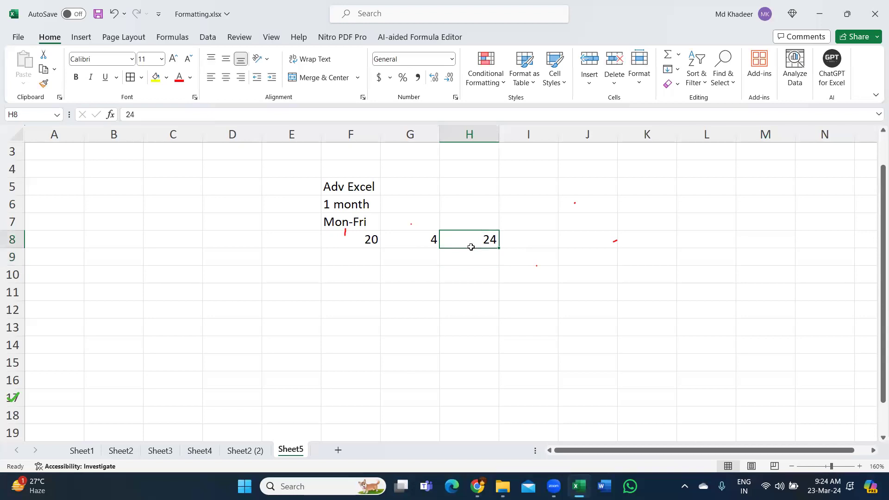
{"action": "left_click", "coordinate": [360, 245]}
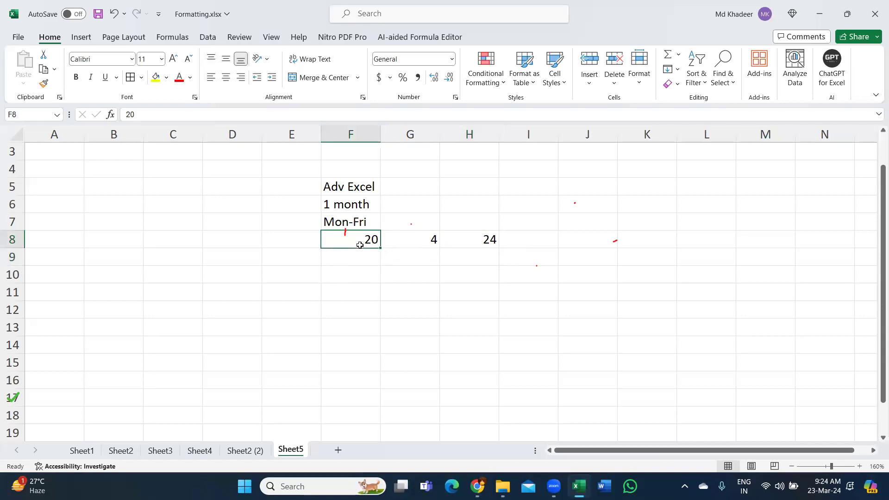
{"action": "left_click", "coordinate": [360, 245]}
{"action": "left_click", "coordinate": [425, 248]}
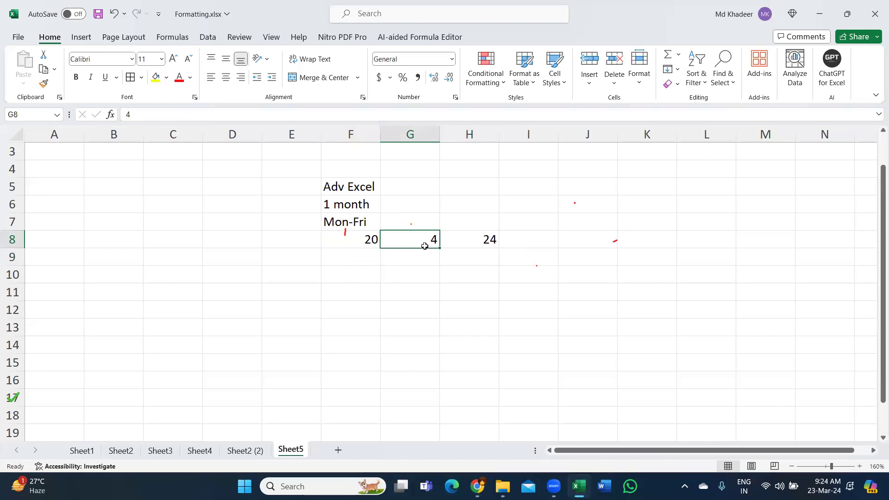
{"action": "left_click", "coordinate": [366, 241]}
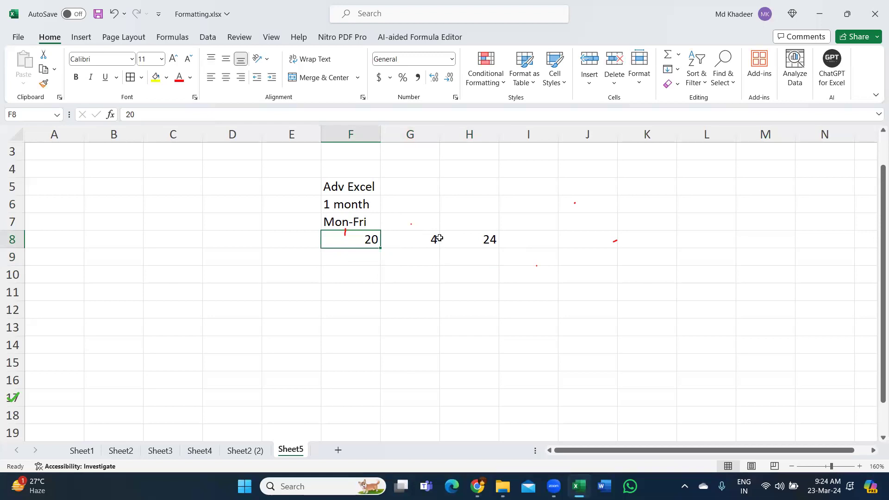
{"action": "left_click", "coordinate": [480, 235]}
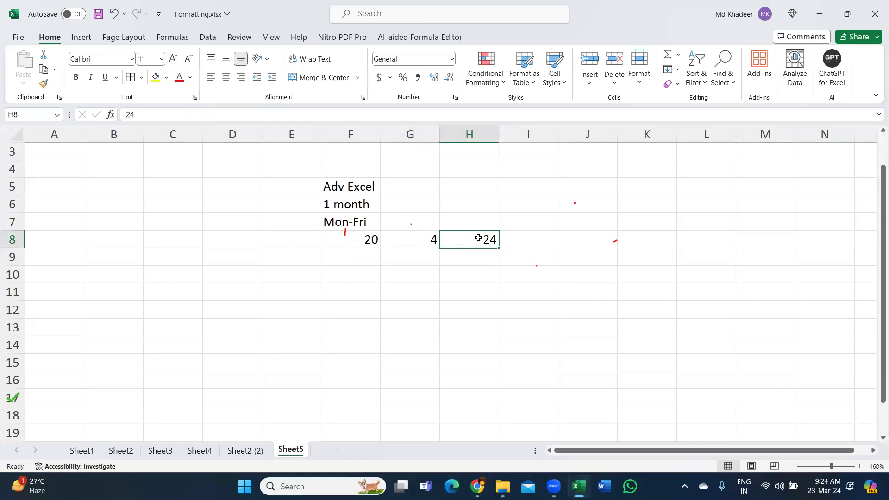
{"action": "left_click", "coordinate": [334, 258]}
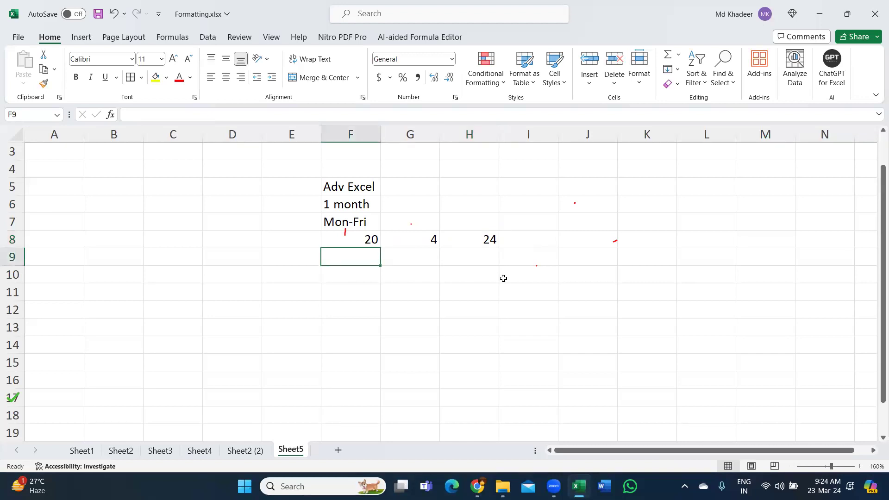
Step: Enter '8.30 AM to 9.30 AM' in F9 and '8.00 AM to 9.00 AM' in F10, then select both
{"action": "type", "text": "8."}
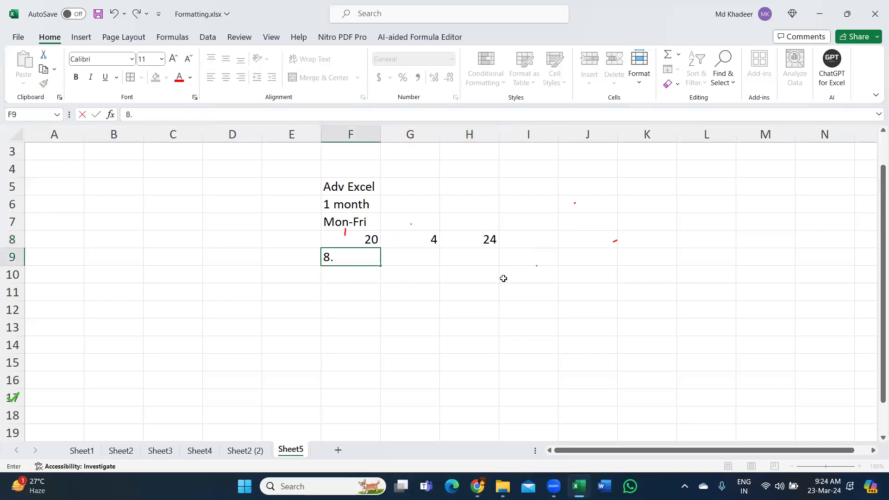
{"action": "type", "text": "30 AM to 9.3"}
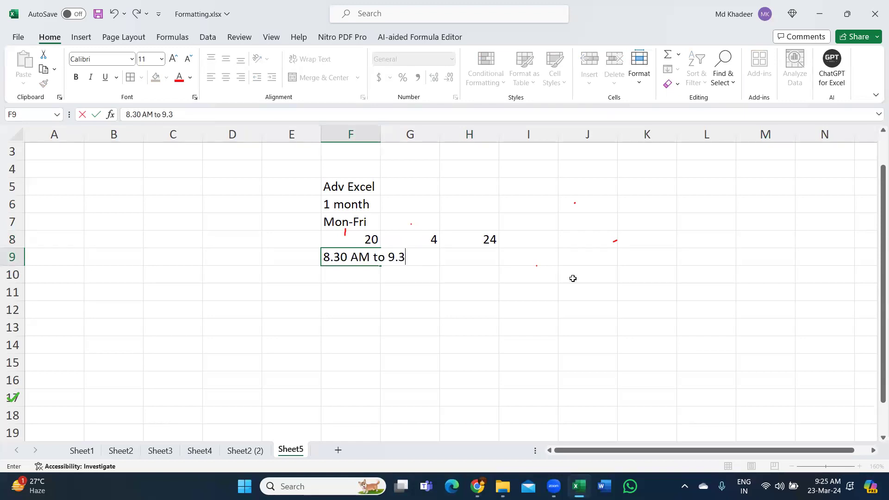
{"action": "type", "text": "0 AM"}
{"action": "key", "text": "Return"}
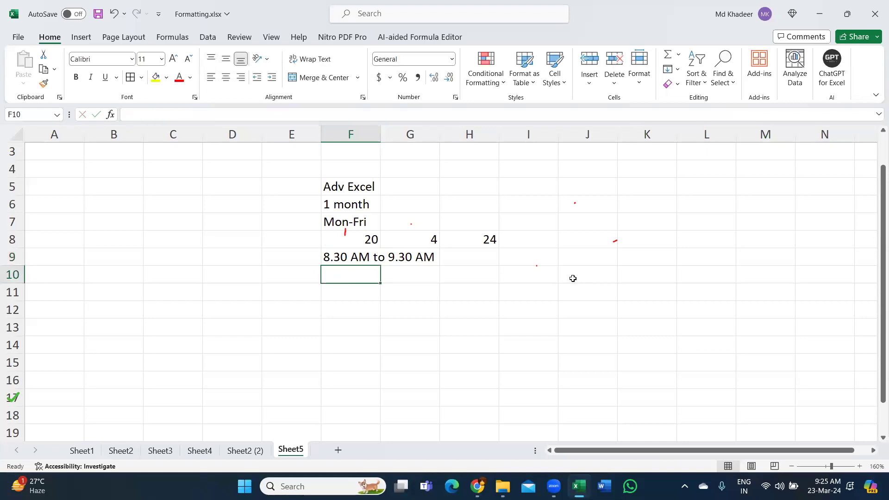
{"action": "type", "text": "8.00 AM to 9.00 AM"}
{"action": "key", "text": "Return"}
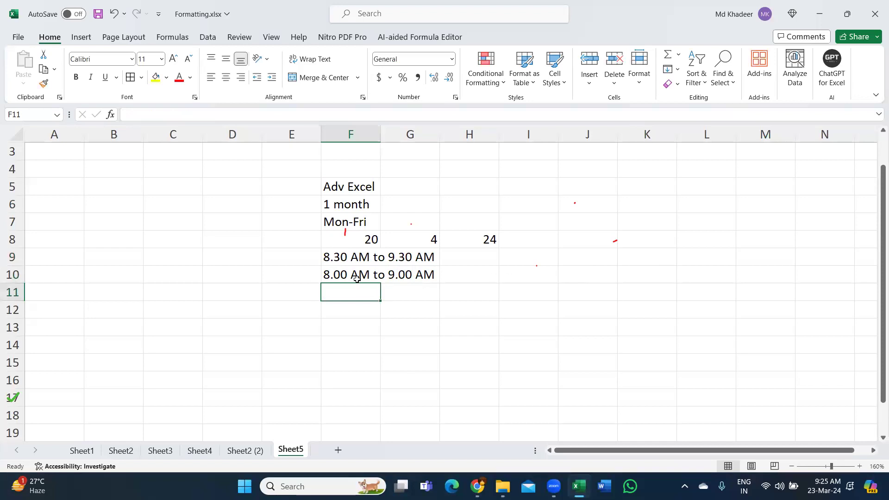
{"action": "left_click_drag", "start_coordinate": [356, 259], "coordinate": [411, 277]}
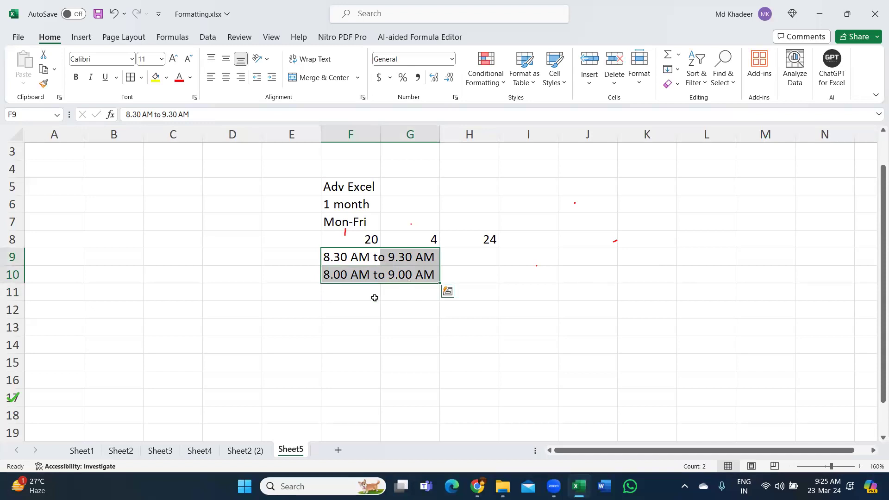
Step: Select F12 and check the calendar for the 26th and 27th
{"action": "left_click", "coordinate": [353, 308]}
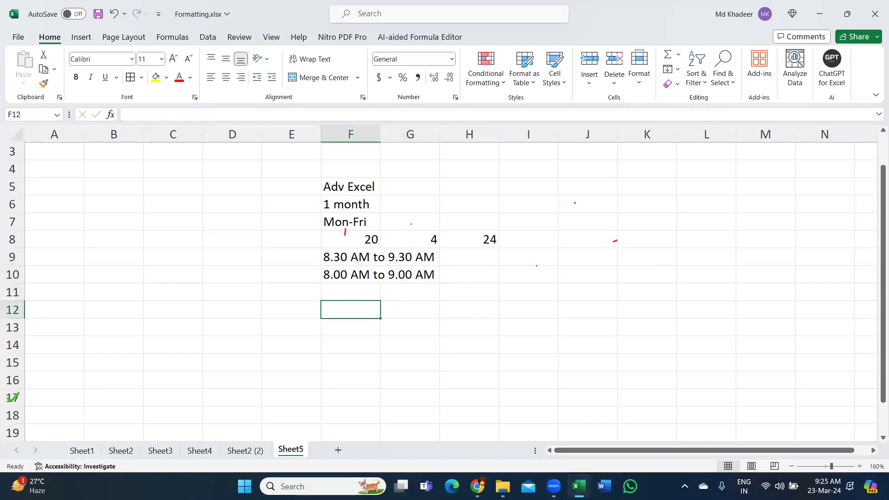
{"action": "key", "text": "super+n"}
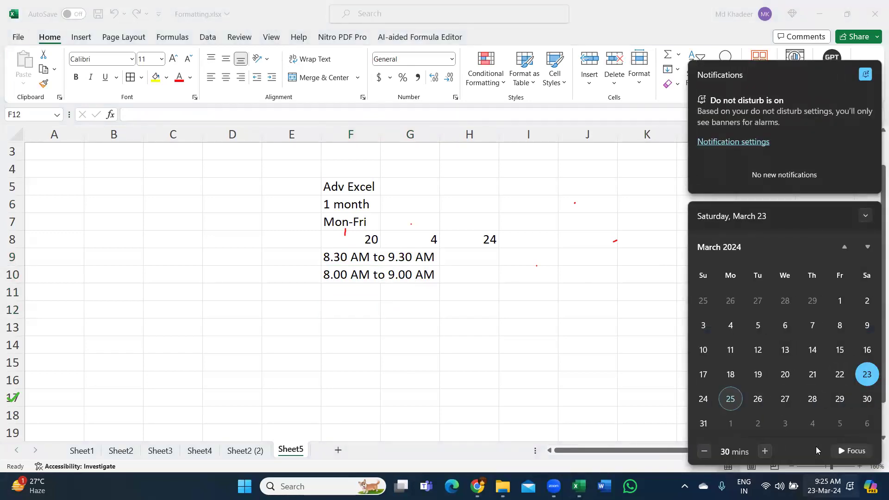
{"action": "key", "text": "Right"}
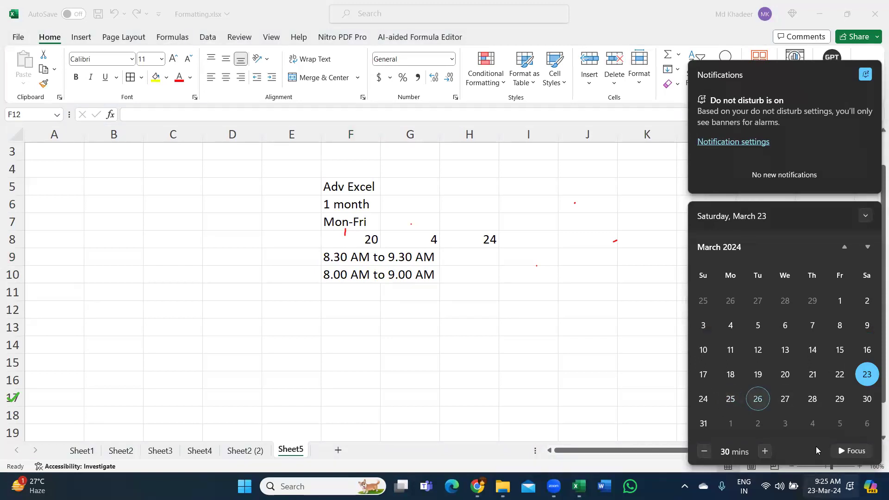
{"action": "key", "text": "Right"}
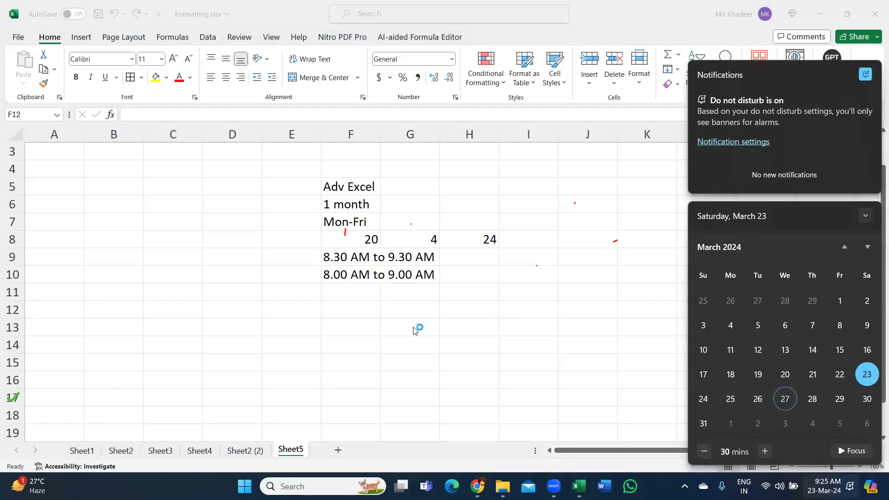
Step: Enter the start date 27th in F12 and switch to the course files folder
{"action": "left_click", "coordinate": [365, 305]}
{"action": "type", "text": "2"}
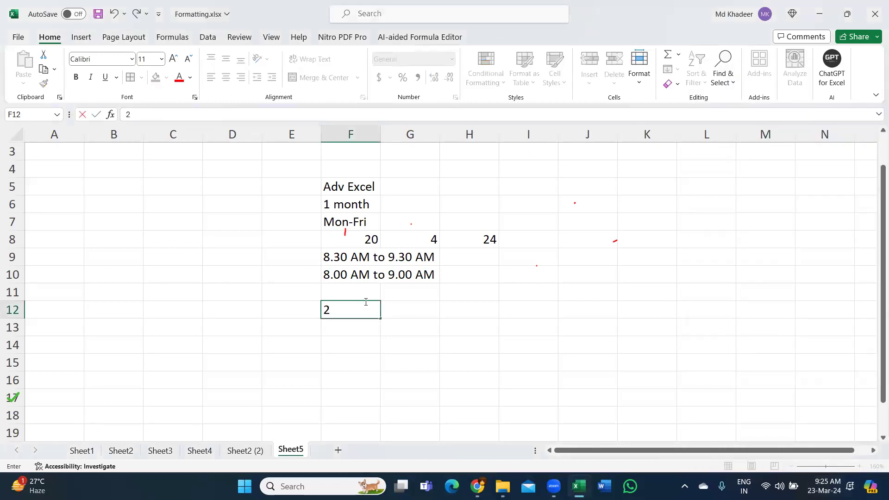
{"action": "type", "text": "7th"}
{"action": "key", "text": "Return"}
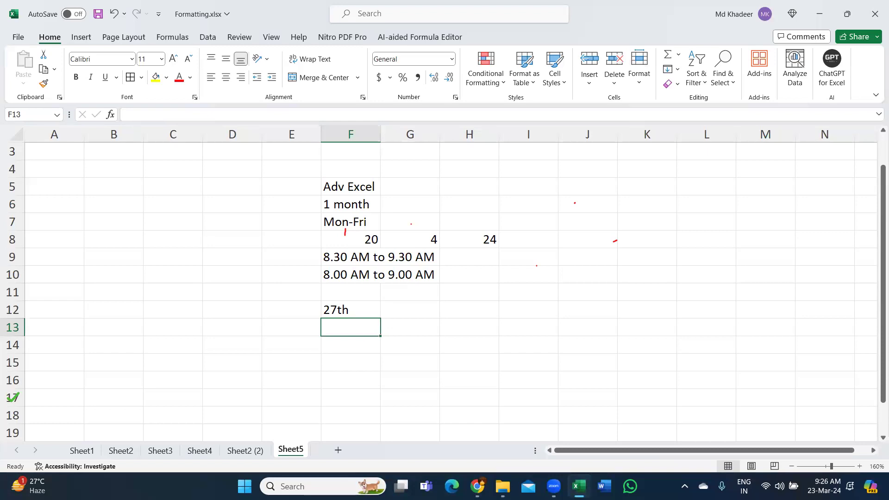
{"action": "left_click", "coordinate": [503, 486]}
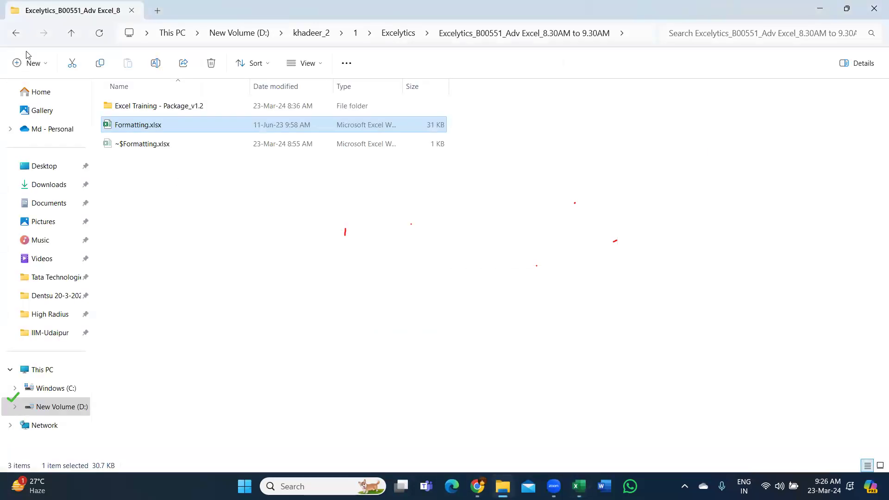
Step: Go up to the Excelytics folder and open 'Excelytics - Advanced Excel Course Content.pdf'
{"action": "left_click", "coordinate": [14, 36]}
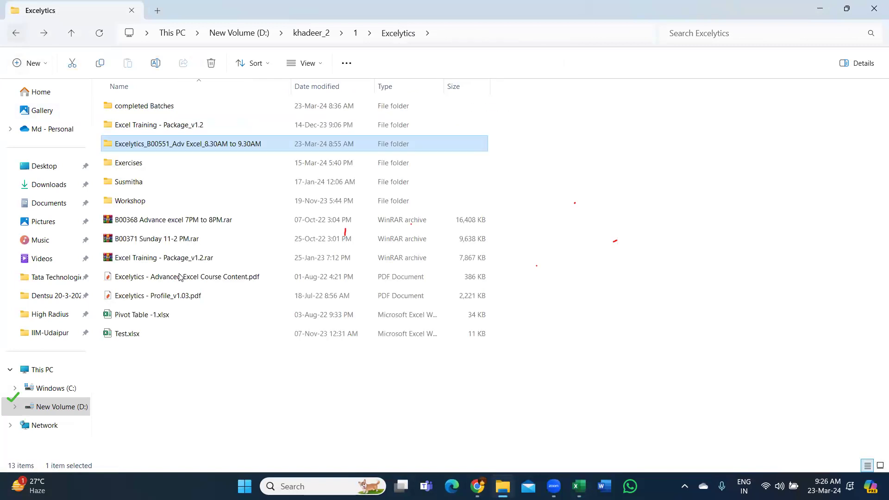
{"action": "left_click", "coordinate": [196, 280]}
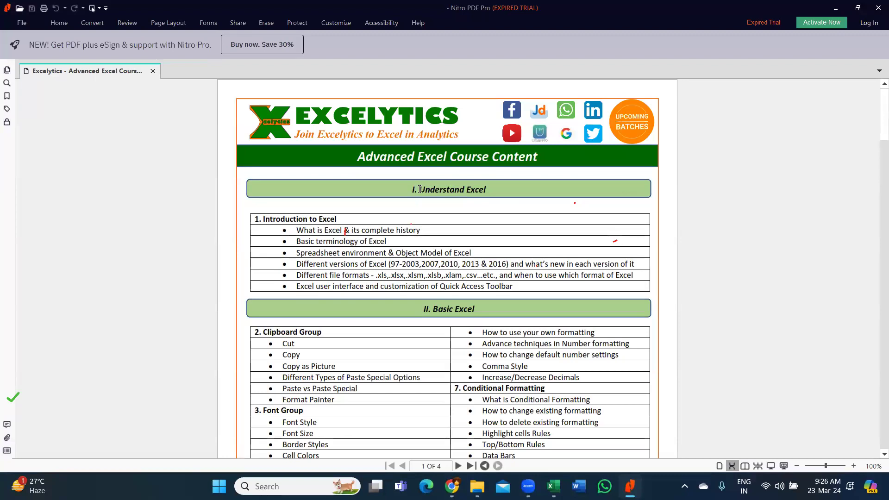
Step: Highlight the Introduction to Excel lines, then read through Basic Excel to page 2's Advanced Excel heading
{"action": "left_click_drag", "start_coordinate": [420, 189], "coordinate": [479, 186]}
{"action": "mouse_move", "coordinate": [308, 229]}
{"action": "left_mouse_down"}
{"action": "mouse_move", "coordinate": [351, 231]}
{"action": "mouse_move", "coordinate": [364, 276]}
{"action": "left_mouse_up"}
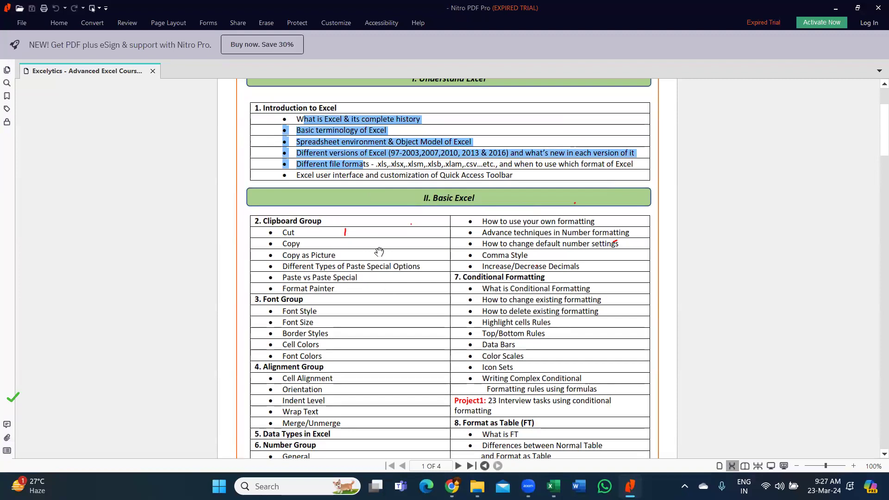
{"action": "scroll", "coordinate": [411, 255], "scroll_direction": "down", "scroll_amount": 5}
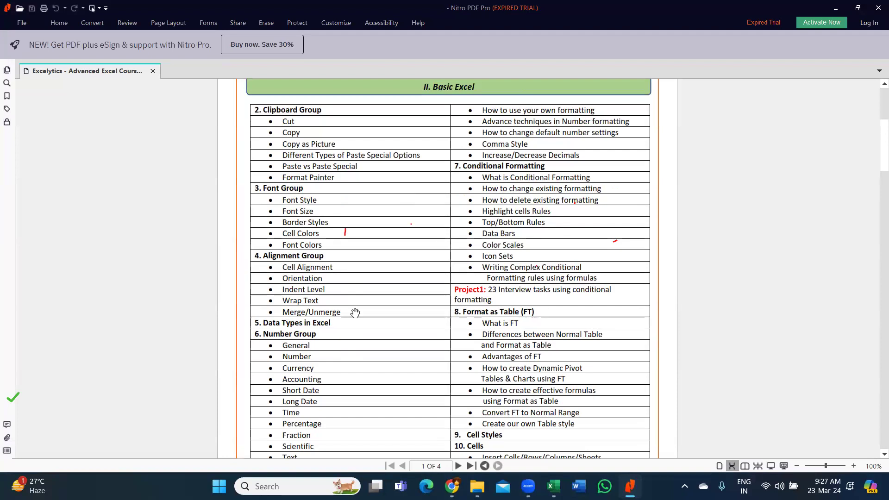
{"action": "scroll", "coordinate": [344, 236], "scroll_direction": "down", "scroll_amount": 3}
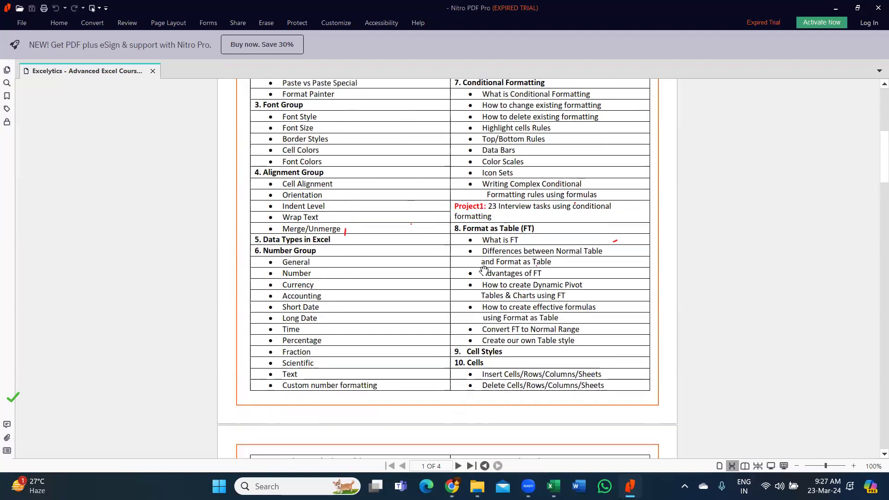
{"action": "scroll", "coordinate": [568, 277], "scroll_direction": "up", "scroll_amount": 7}
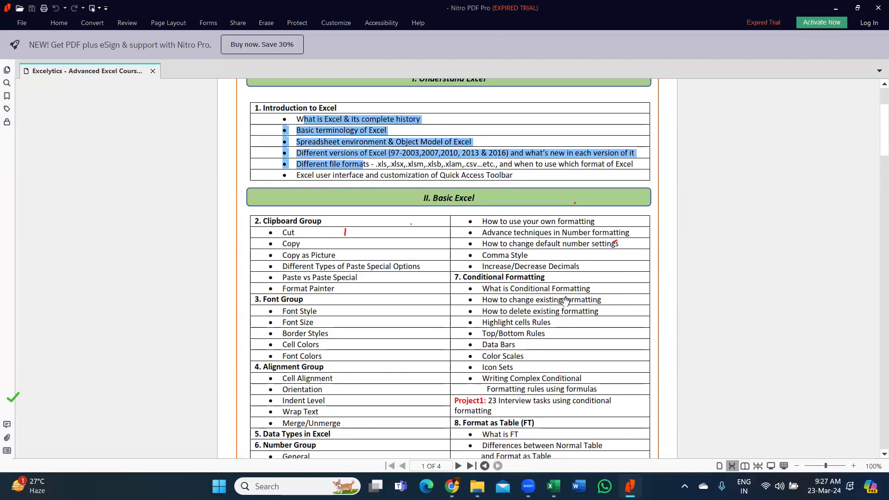
{"action": "scroll", "coordinate": [565, 301], "scroll_direction": "down", "scroll_amount": 10}
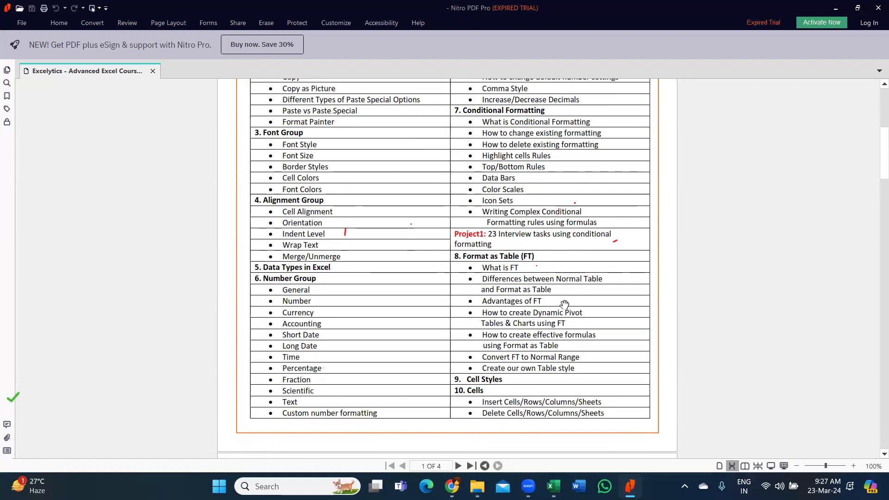
{"action": "scroll", "coordinate": [541, 304], "scroll_direction": "down", "scroll_amount": 6}
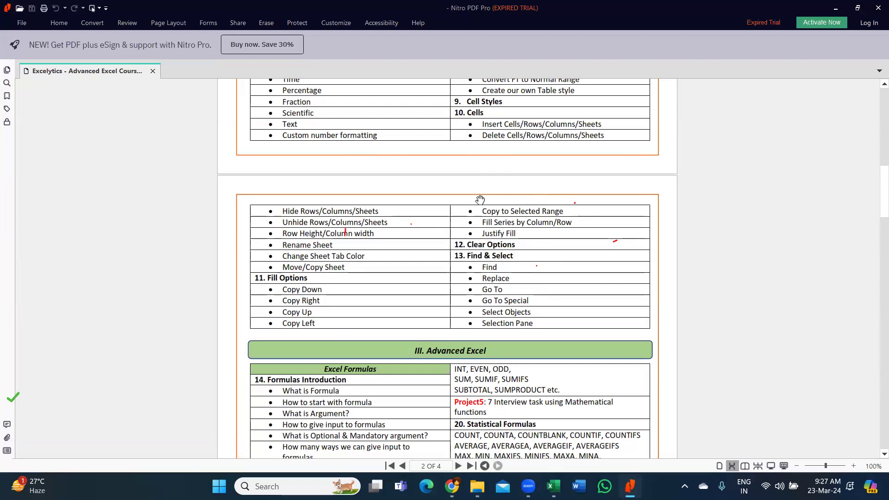
Step: Review page 2's Advanced Excel formula topics, clicking on several of their lines
{"action": "scroll", "coordinate": [488, 267], "scroll_direction": "down", "scroll_amount": 1}
{"action": "scroll", "coordinate": [468, 267], "scroll_direction": "down", "scroll_amount": 1}
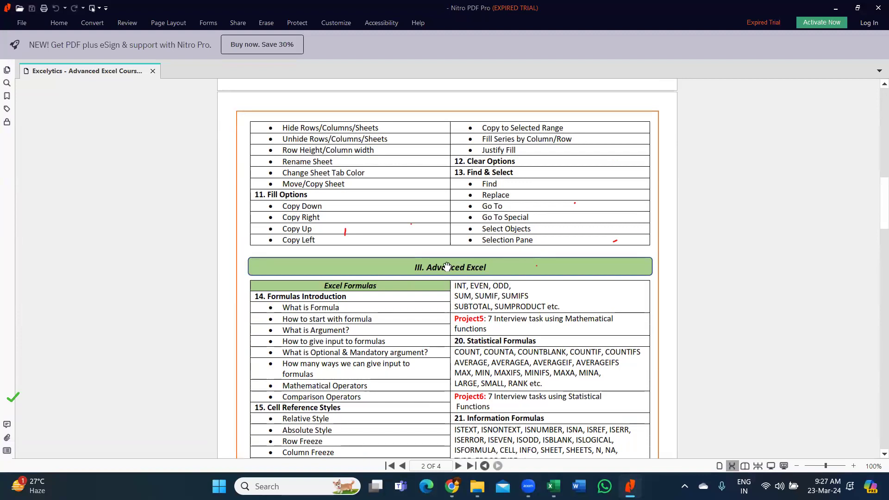
{"action": "scroll", "coordinate": [447, 267], "scroll_direction": "down", "scroll_amount": 2}
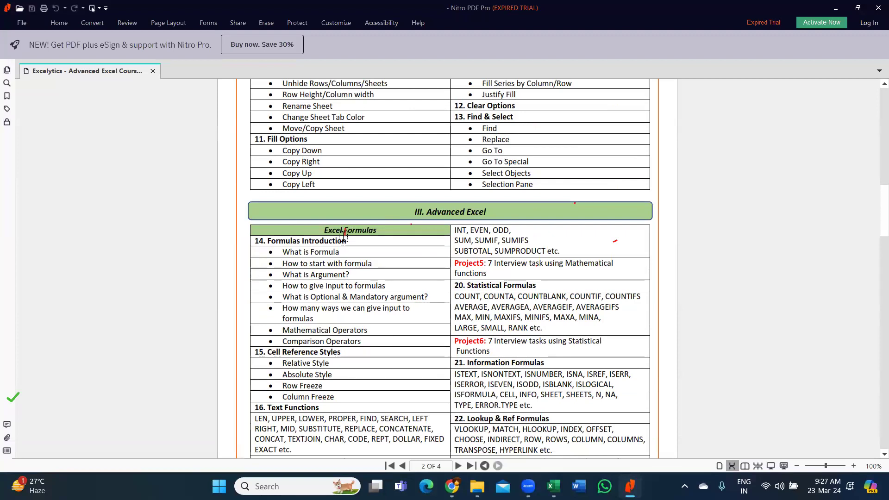
{"action": "left_click", "coordinate": [346, 233]}
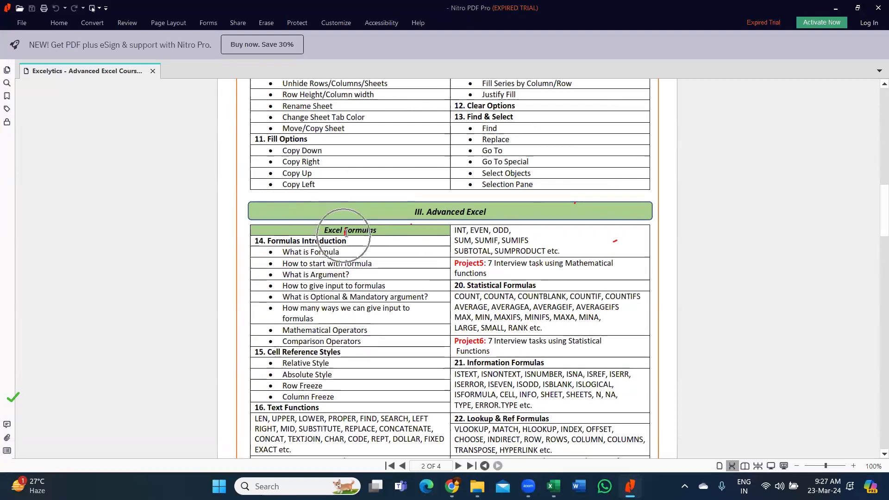
{"action": "left_click", "coordinate": [356, 276]}
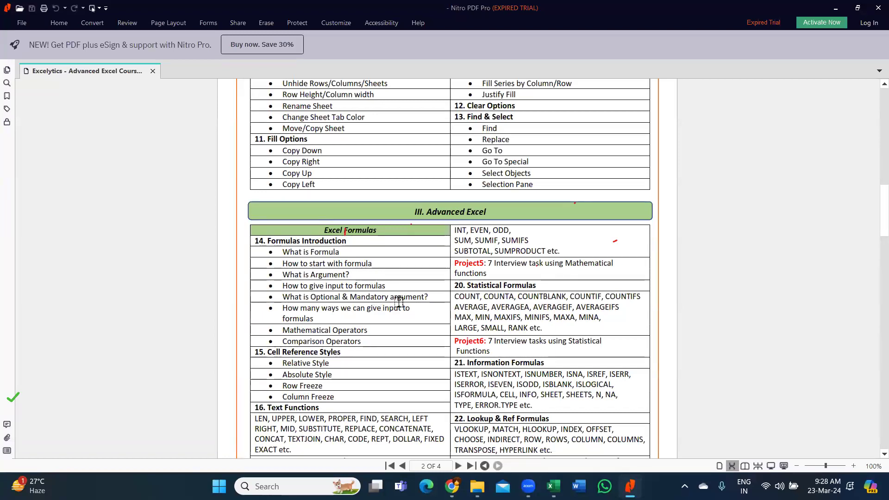
{"action": "left_click", "coordinate": [381, 318]}
Step: Continue onto page 3 with Filter Options, Insert Options and Calculation Options
{"action": "scroll", "coordinate": [379, 350], "scroll_direction": "down", "scroll_amount": 5}
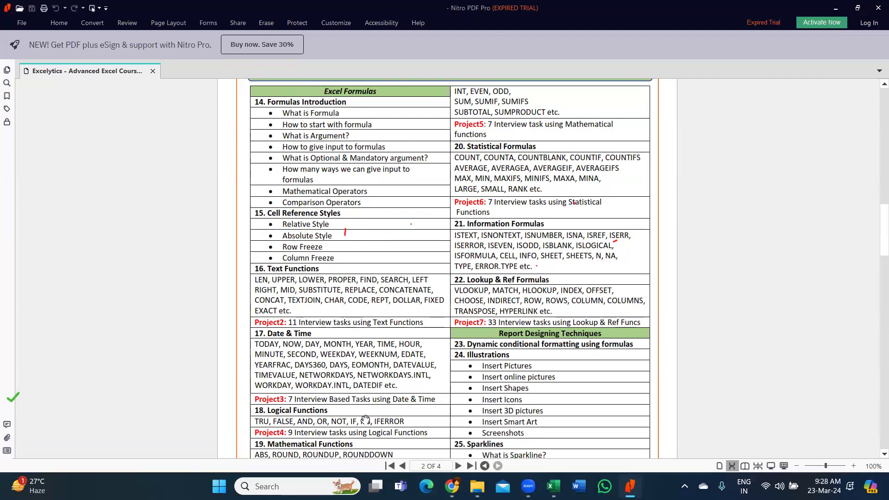
{"action": "scroll", "coordinate": [365, 419], "scroll_direction": "down", "scroll_amount": 2}
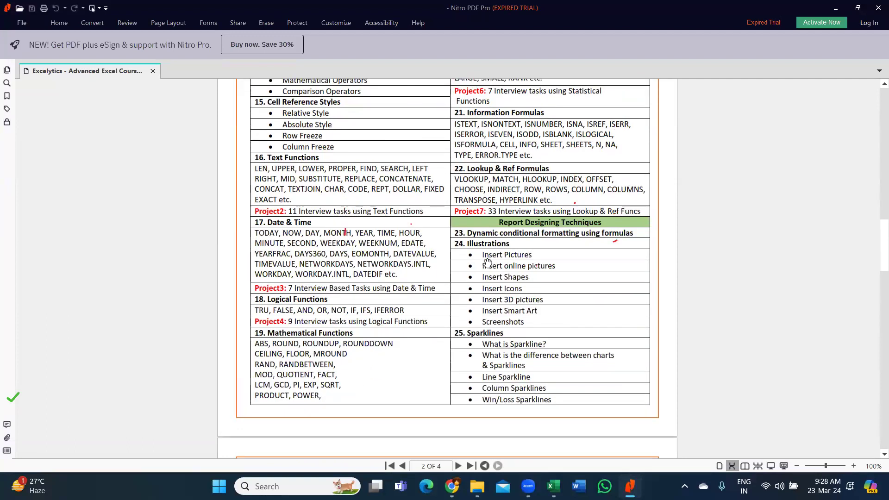
{"action": "scroll", "coordinate": [499, 216], "scroll_direction": "up", "scroll_amount": 3}
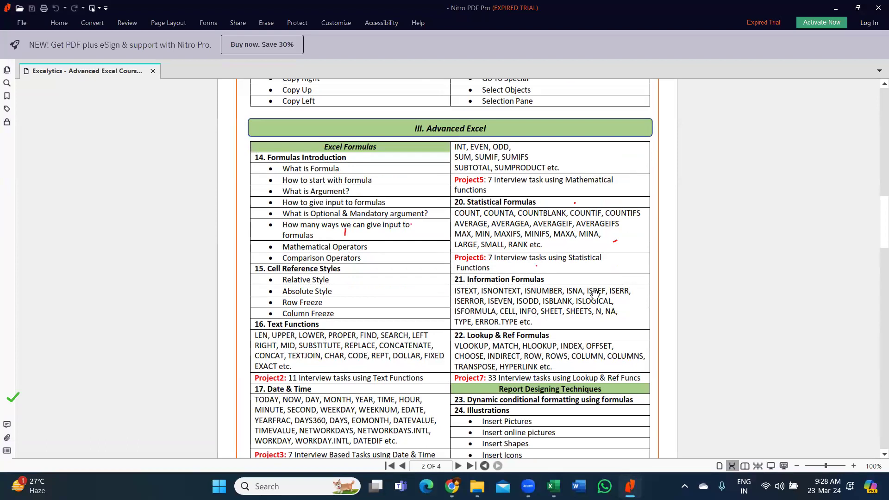
{"action": "scroll", "coordinate": [595, 295], "scroll_direction": "down", "scroll_amount": 1}
{"action": "scroll", "coordinate": [595, 295], "scroll_direction": "down", "scroll_amount": 2}
{"action": "scroll", "coordinate": [571, 265], "scroll_direction": "down", "scroll_amount": 5}
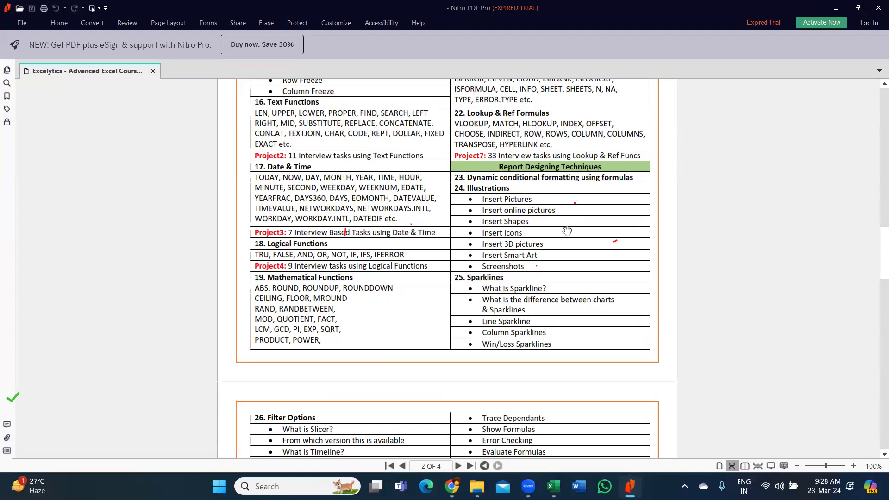
{"action": "scroll", "coordinate": [566, 239], "scroll_direction": "down", "scroll_amount": 5}
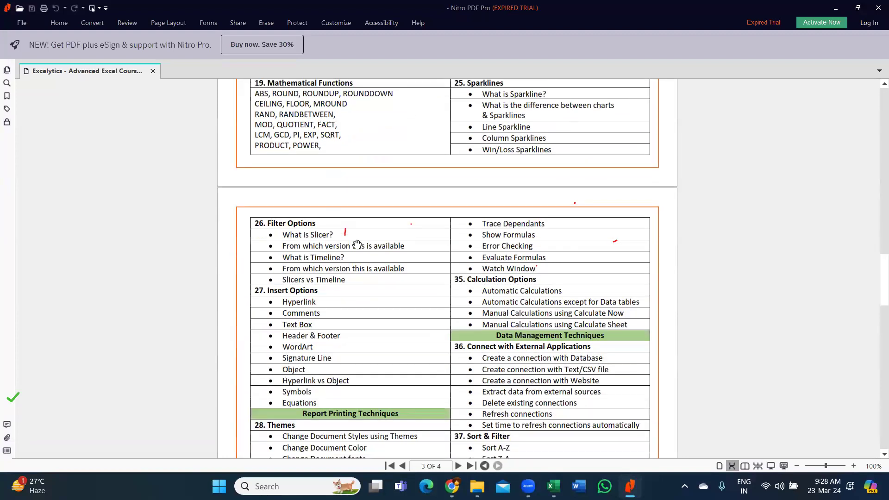
Step: Read page 3's topics from Filter Options to Data Validation until page 4 of 4 appears
{"action": "scroll", "coordinate": [351, 299], "scroll_direction": "down", "scroll_amount": 1}
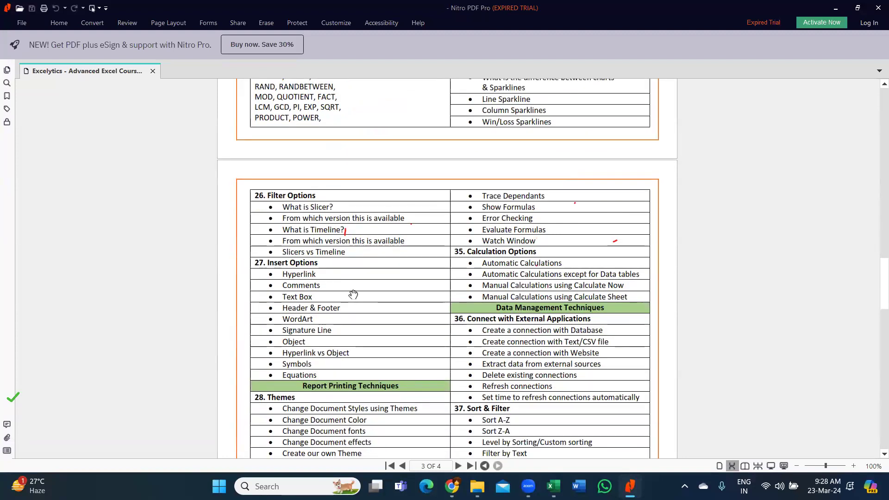
{"action": "scroll", "coordinate": [353, 294], "scroll_direction": "down", "scroll_amount": 4}
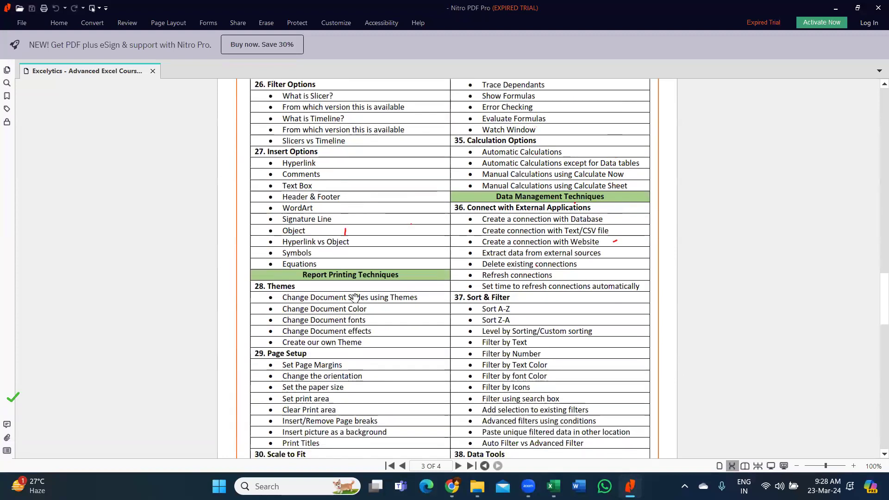
{"action": "scroll", "coordinate": [354, 296], "scroll_direction": "down", "scroll_amount": 1}
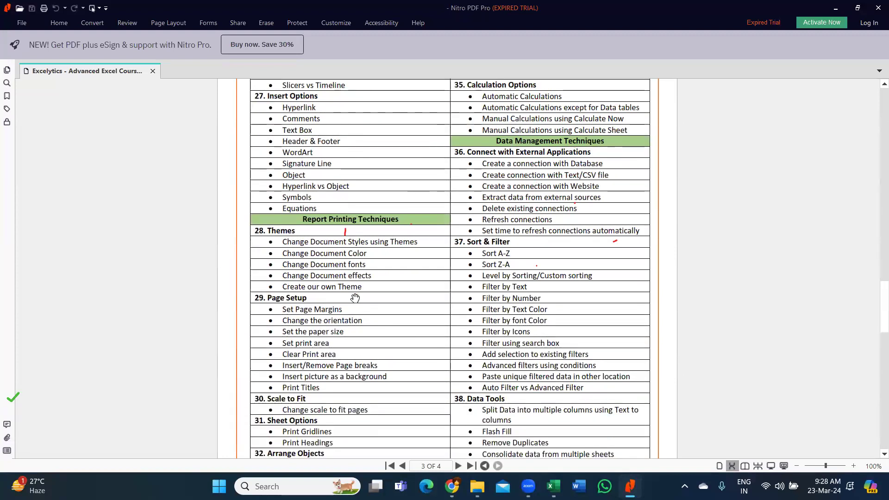
{"action": "scroll", "coordinate": [355, 298], "scroll_direction": "up", "scroll_amount": 2}
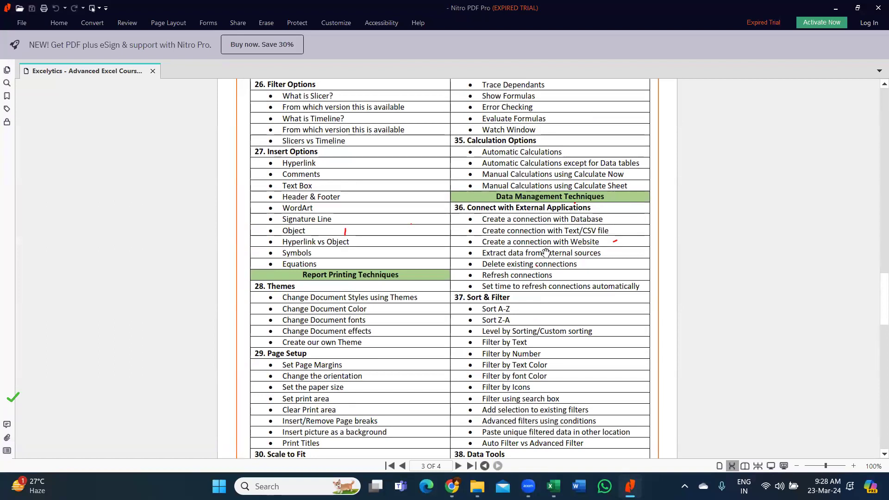
{"action": "scroll", "coordinate": [546, 253], "scroll_direction": "down", "scroll_amount": 3}
{"action": "scroll", "coordinate": [481, 272], "scroll_direction": "down", "scroll_amount": 5}
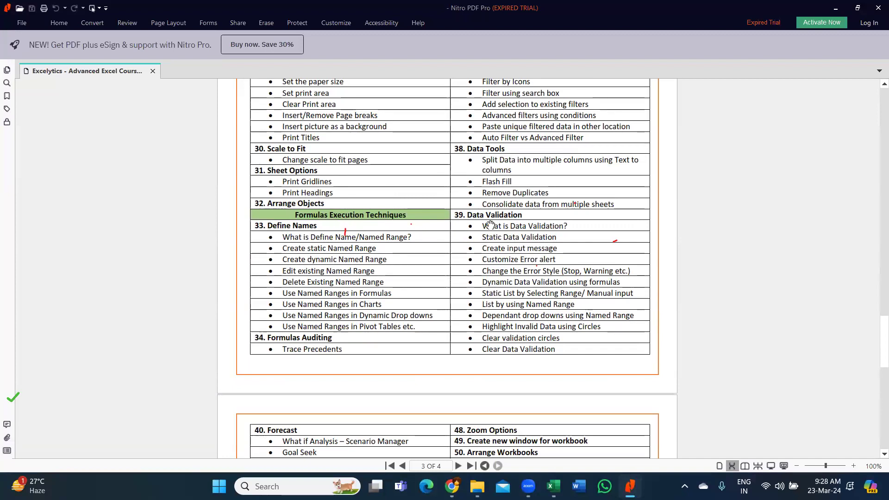
{"action": "scroll", "coordinate": [532, 221], "scroll_direction": "up", "scroll_amount": 5}
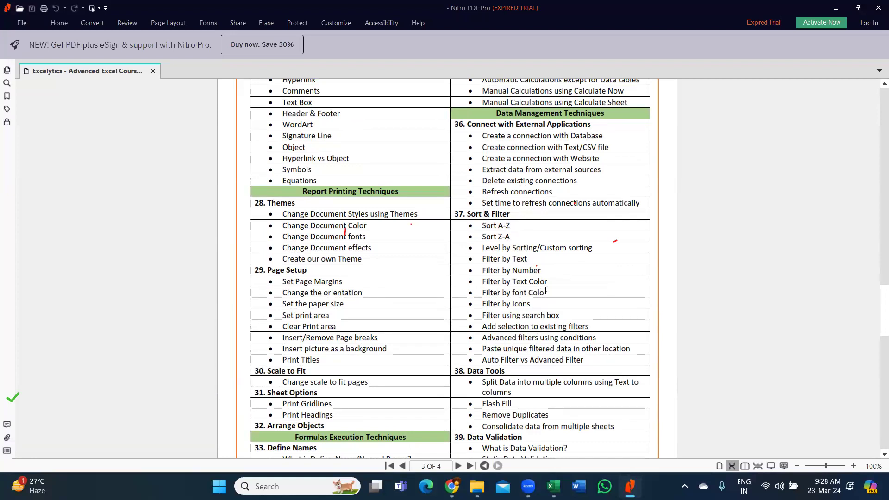
{"action": "scroll", "coordinate": [549, 295], "scroll_direction": "down", "scroll_amount": 1}
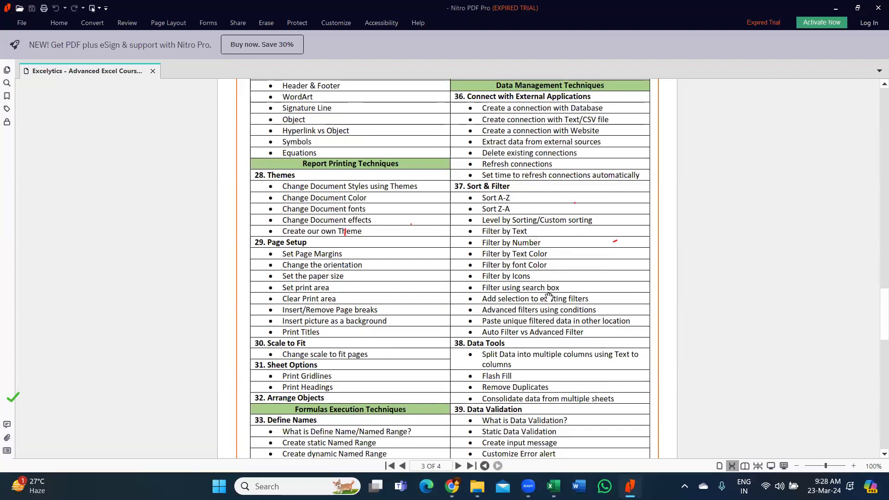
{"action": "scroll", "coordinate": [550, 301], "scroll_direction": "down", "scroll_amount": 1}
{"action": "scroll", "coordinate": [549, 303], "scroll_direction": "down", "scroll_amount": 5}
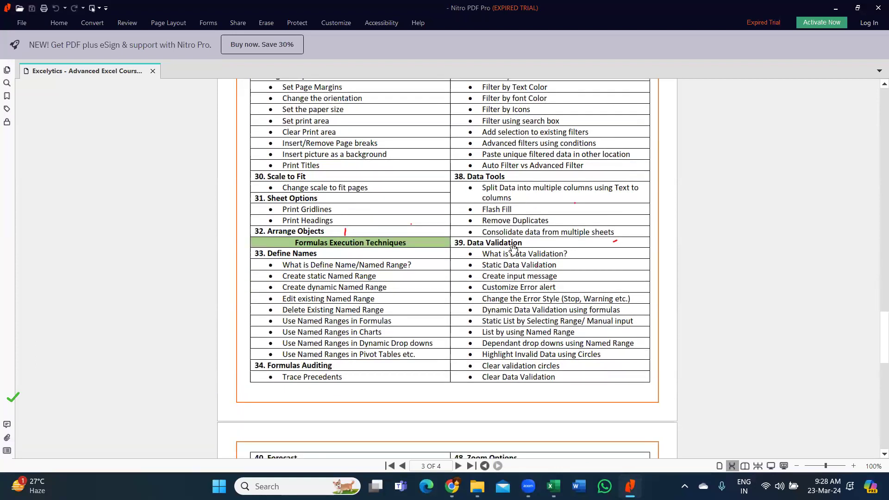
{"action": "scroll", "coordinate": [439, 274], "scroll_direction": "down", "scroll_amount": 6}
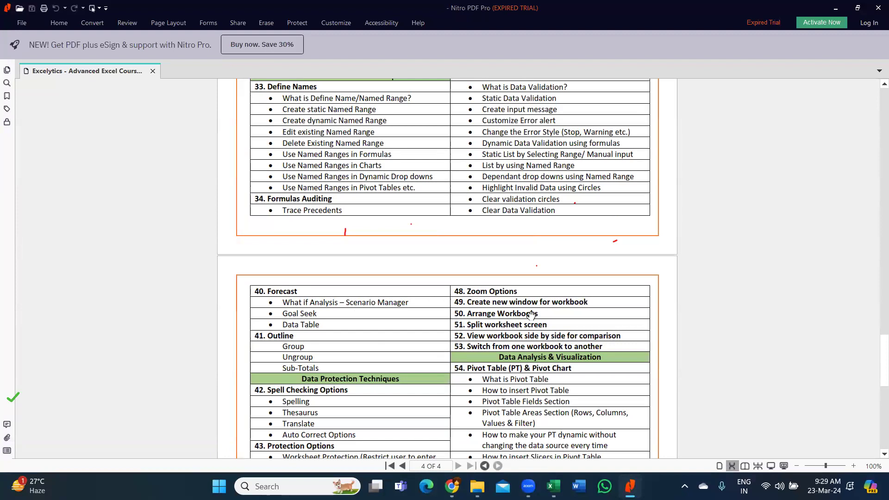
Step: Read page 4's Forecast, Outline and Pivot Table topics and select the Project8 dashboard task text
{"action": "scroll", "coordinate": [343, 290], "scroll_direction": "down", "scroll_amount": 5}
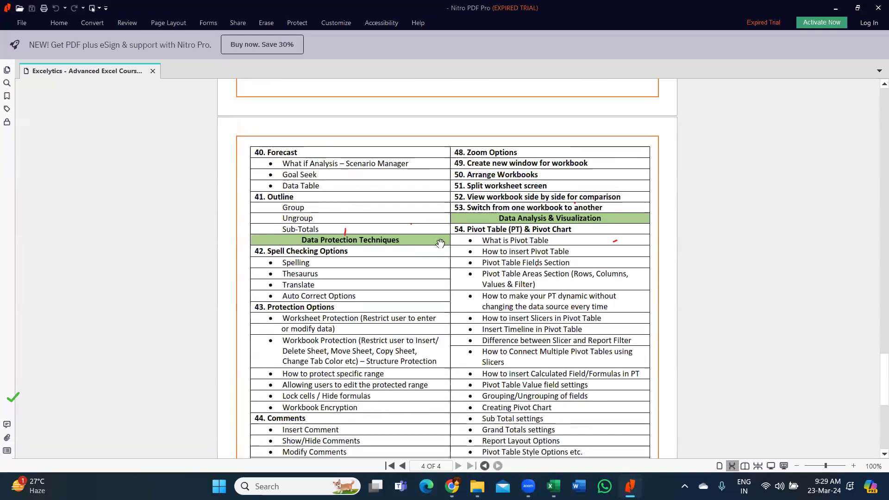
{"action": "scroll", "coordinate": [392, 281], "scroll_direction": "down", "scroll_amount": 5}
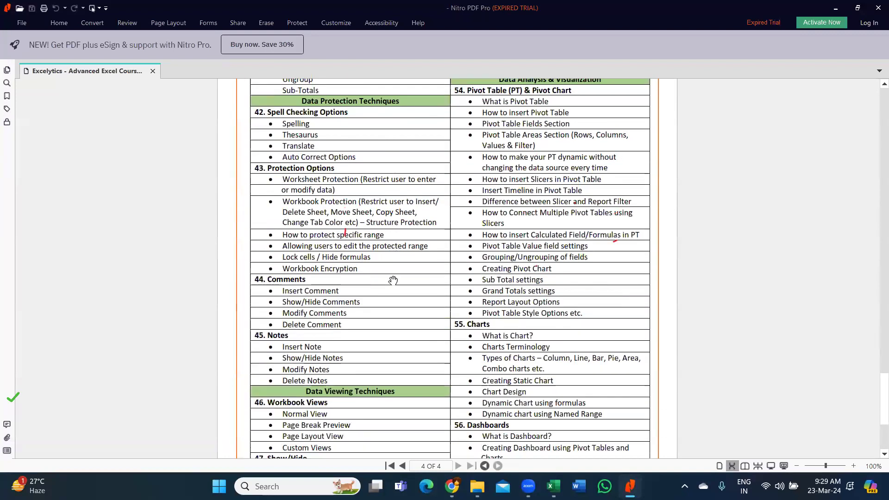
{"action": "scroll", "coordinate": [392, 306], "scroll_direction": "down", "scroll_amount": 4}
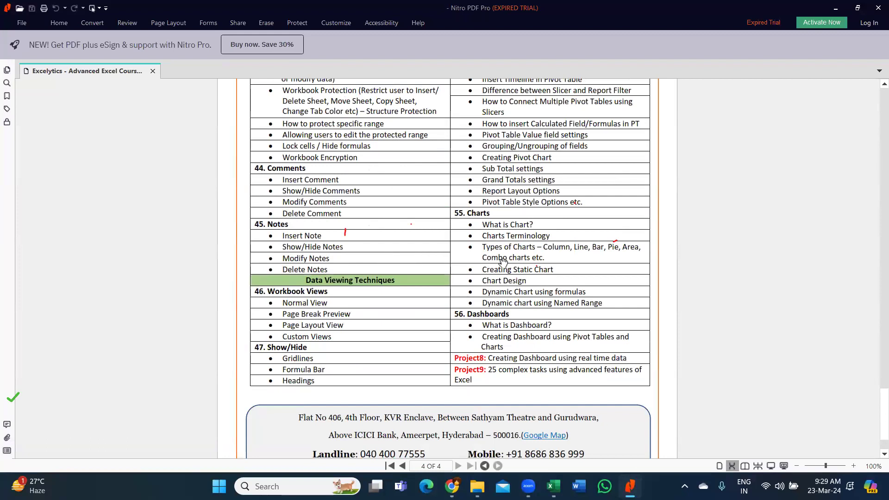
{"action": "scroll", "coordinate": [504, 263], "scroll_direction": "up", "scroll_amount": 6}
{"action": "scroll", "coordinate": [510, 249], "scroll_direction": "up", "scroll_amount": 15}
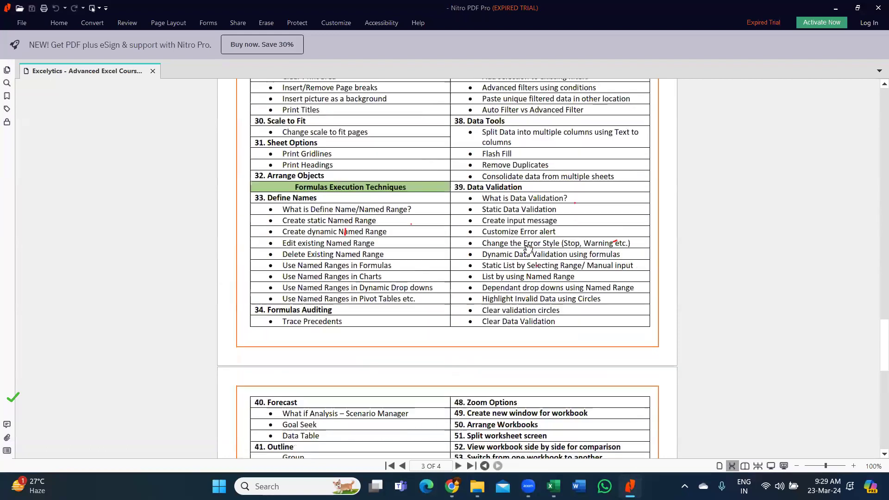
{"action": "scroll", "coordinate": [514, 314], "scroll_direction": "down", "scroll_amount": 6}
{"action": "scroll", "coordinate": [514, 314], "scroll_direction": "down", "scroll_amount": 3}
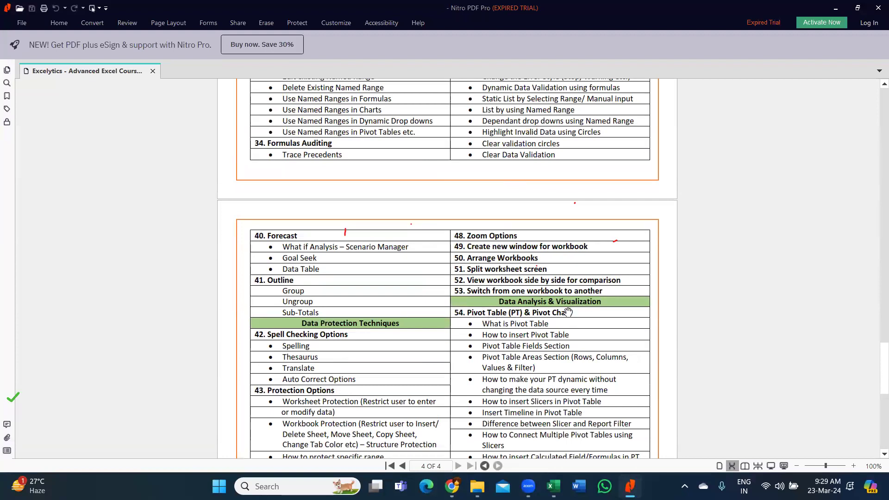
{"action": "scroll", "coordinate": [568, 312], "scroll_direction": "down", "scroll_amount": 4}
{"action": "scroll", "coordinate": [568, 313], "scroll_direction": "down", "scroll_amount": 6}
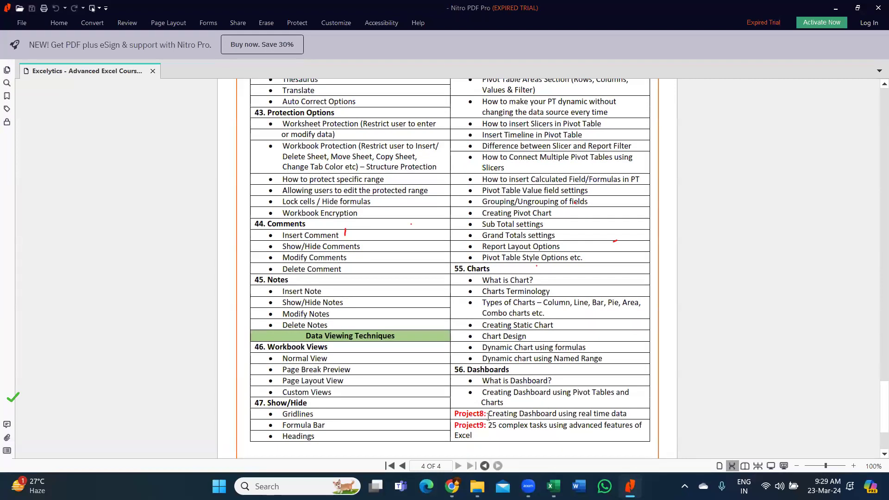
{"action": "left_click_drag", "start_coordinate": [487, 414], "coordinate": [629, 415]}
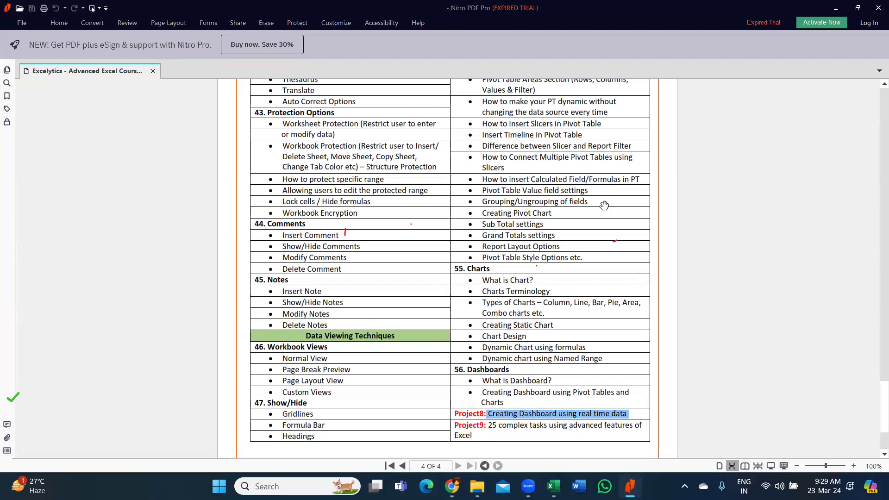
Step: Switch to Formatting.xlsx, glance back at the course PDF, then return to Formatting.xlsx
{"action": "scroll", "coordinate": [605, 205], "scroll_direction": "up", "scroll_amount": 15}
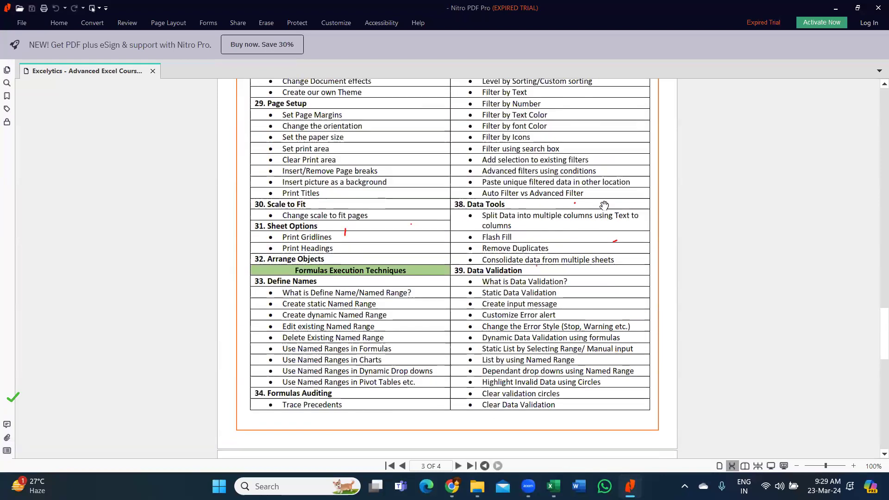
{"action": "scroll", "coordinate": [605, 205], "scroll_direction": "up", "scroll_amount": 5}
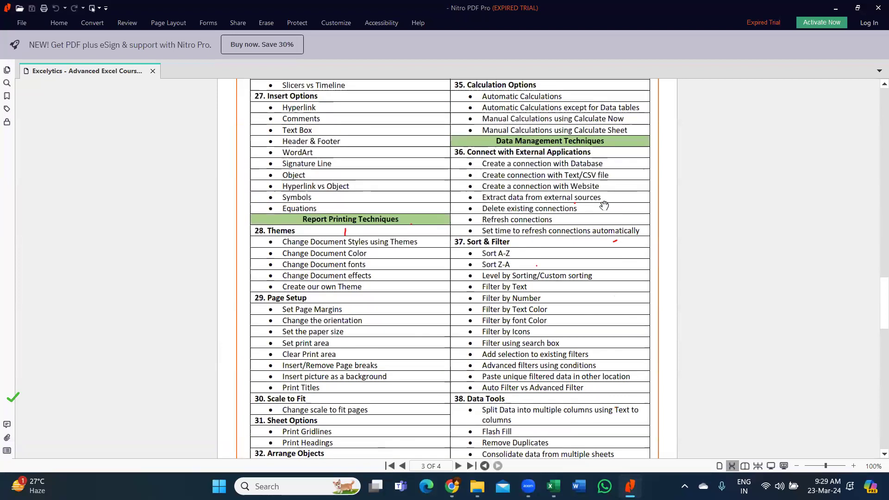
{"action": "mouse_move", "coordinate": [554, 486]}
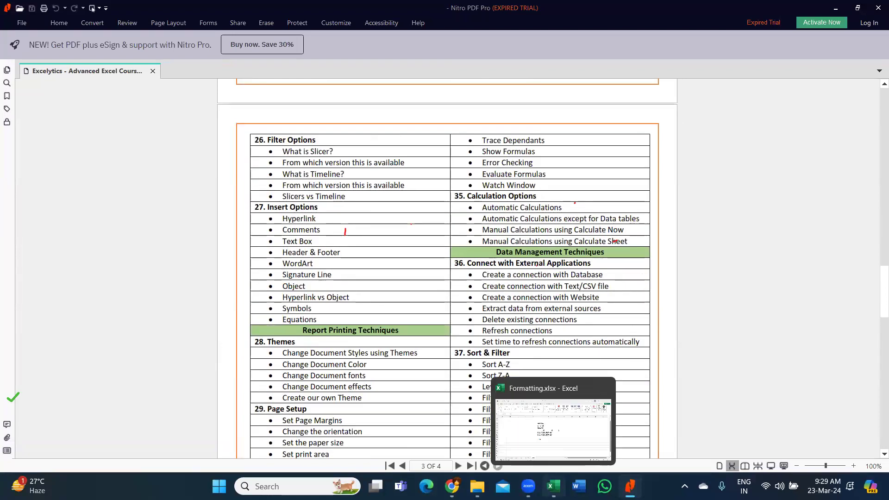
{"action": "left_click", "coordinate": [556, 411]}
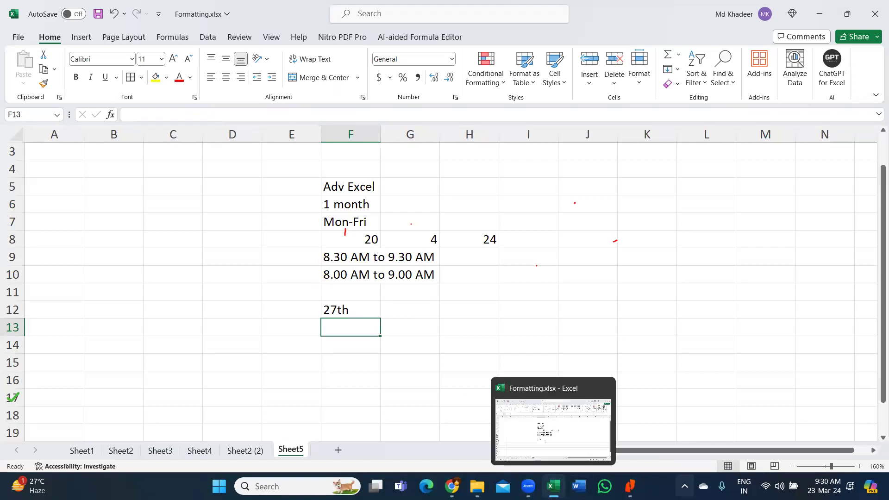
{"action": "mouse_move", "coordinate": [630, 487]}
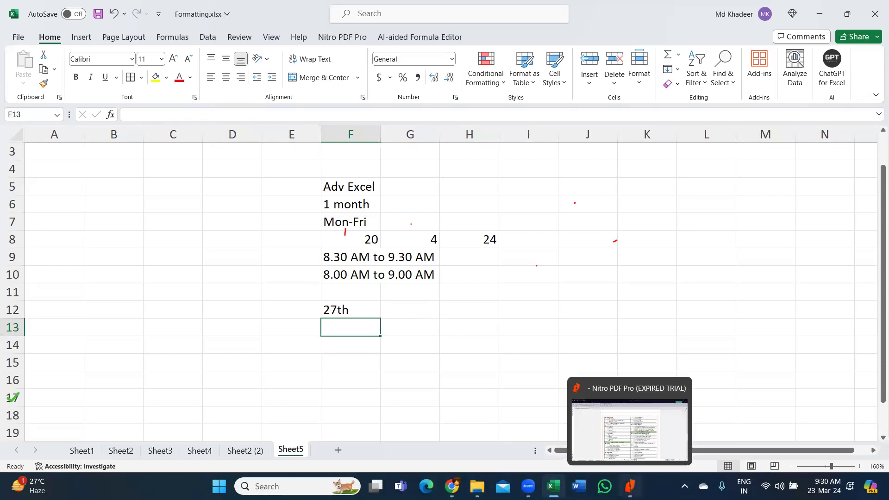
{"action": "left_click", "coordinate": [646, 444]}
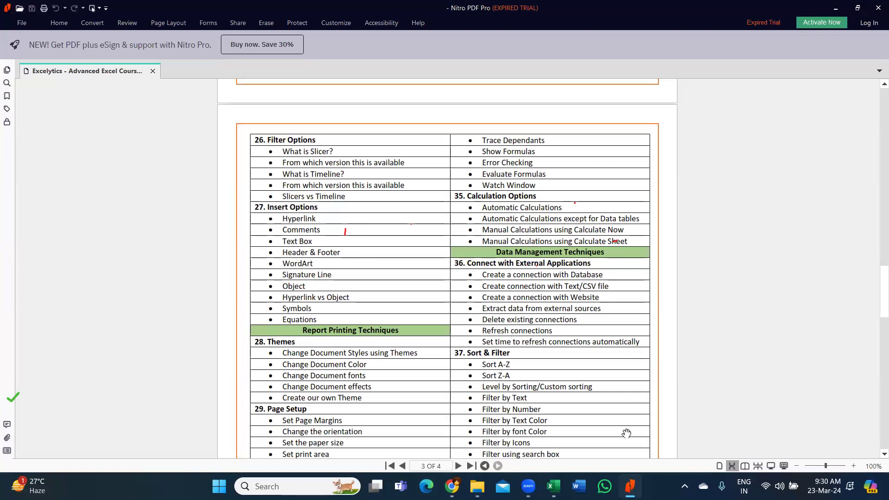
{"action": "left_click", "coordinate": [554, 486]}
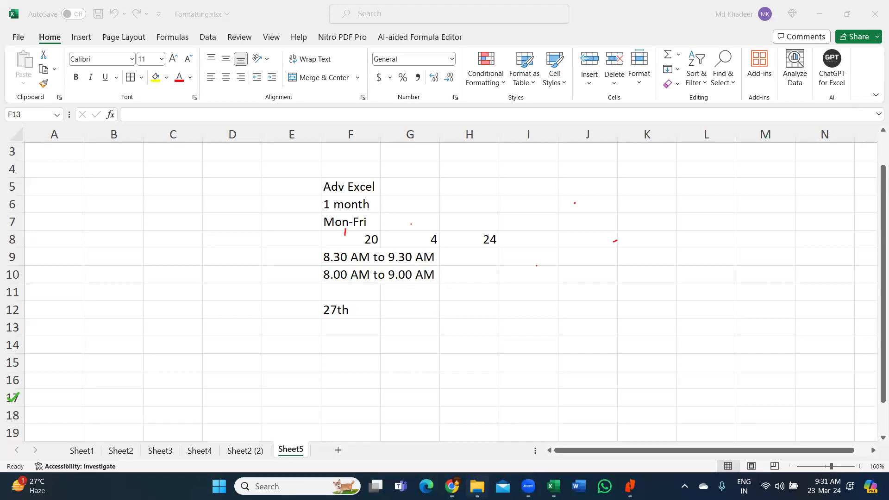
Step: Navigate Excelytics > Adv Excel 8.30AM batch > Excel Training - Package_v1.2 > Functions Library and select Excel Functions.xls
{"action": "left_click", "coordinate": [477, 486]}
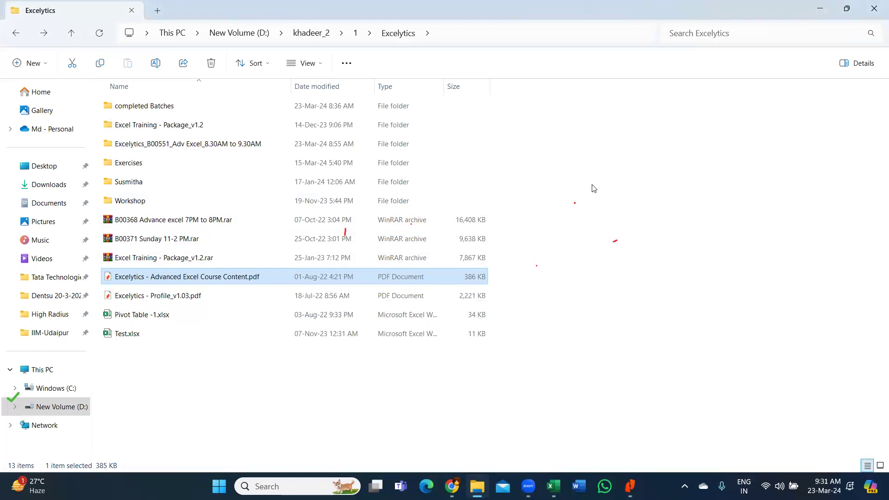
{"action": "left_click", "coordinate": [16, 34]}
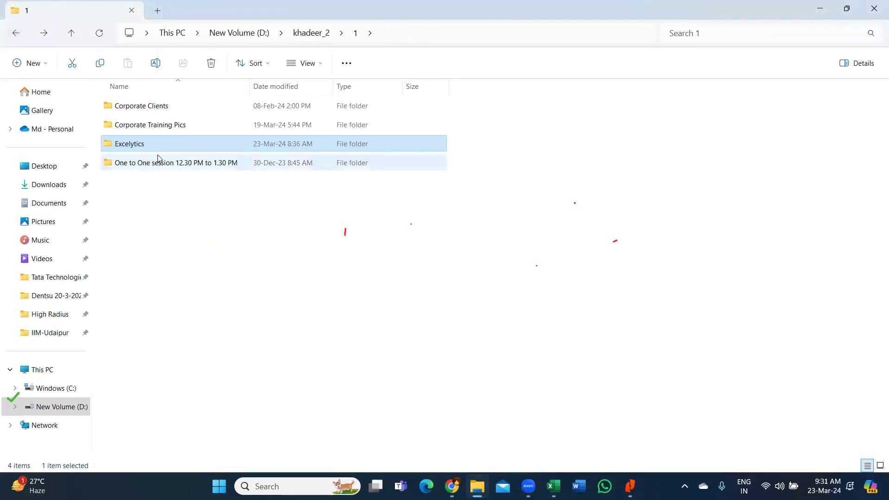
{"action": "double_click", "coordinate": [157, 146]}
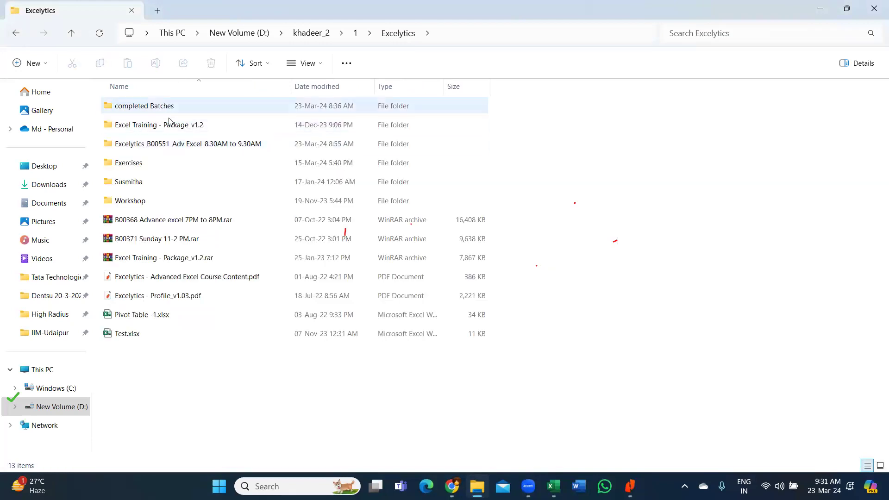
{"action": "double_click", "coordinate": [186, 147]}
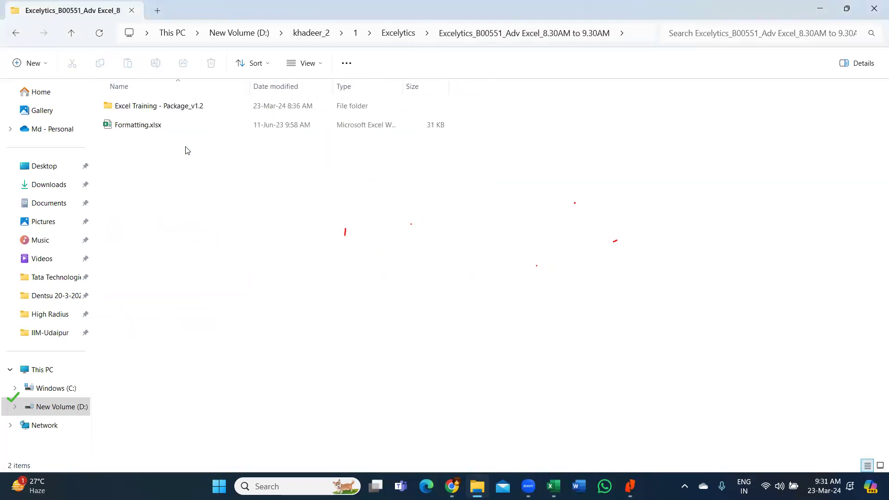
{"action": "double_click", "coordinate": [120, 105]}
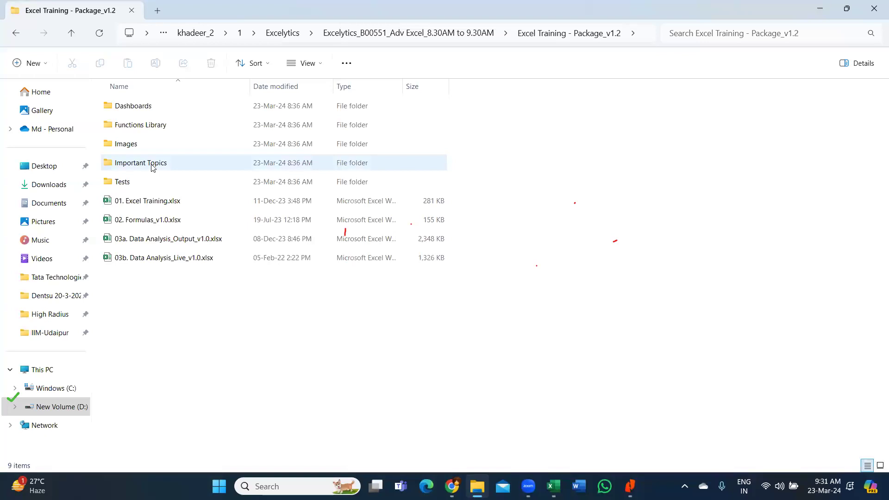
{"action": "double_click", "coordinate": [132, 126]}
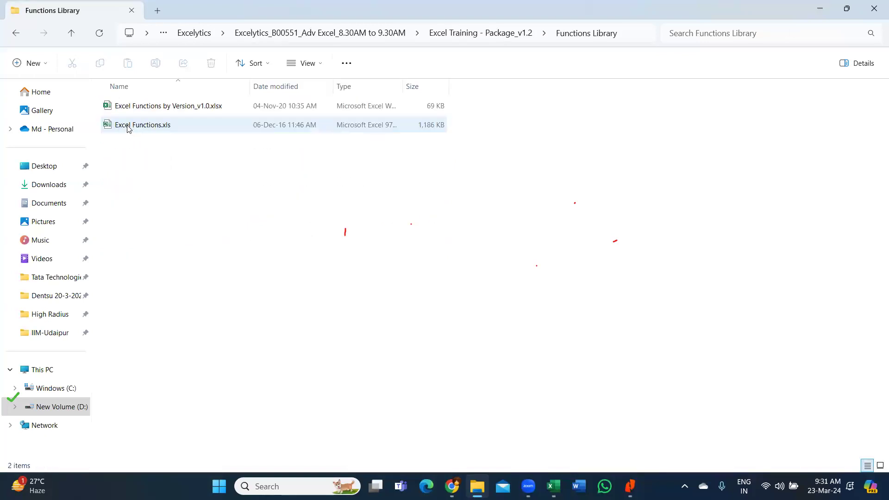
{"action": "left_click", "coordinate": [130, 127]}
Step: Open Excel Functions.xls, enable its content and view the Function Index
{"action": "key", "text": "alt+Tab"}
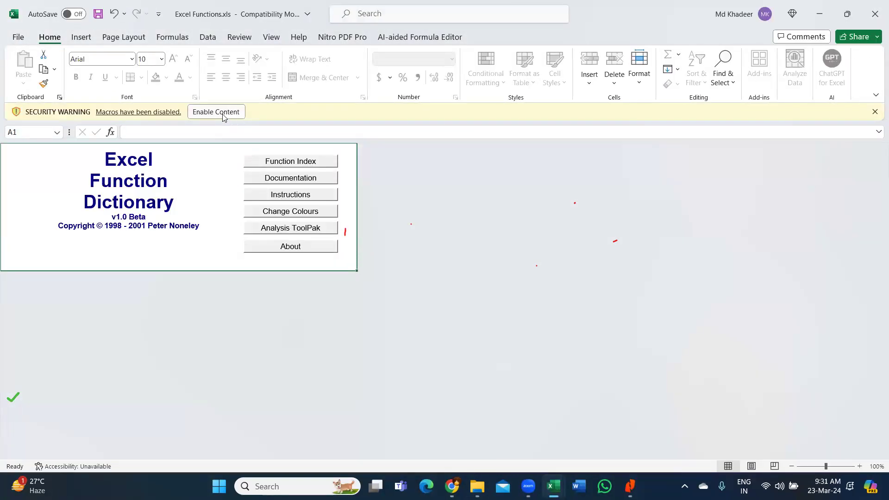
{"action": "left_click", "coordinate": [228, 113]}
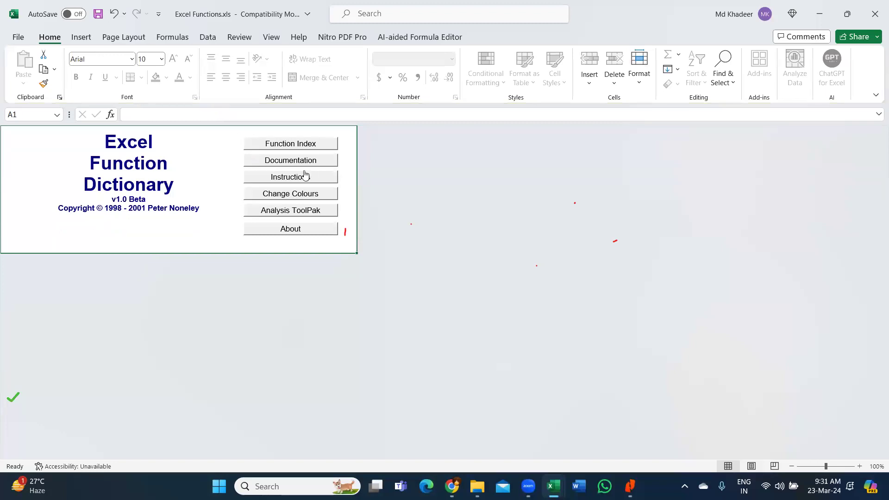
{"action": "left_click", "coordinate": [292, 143]}
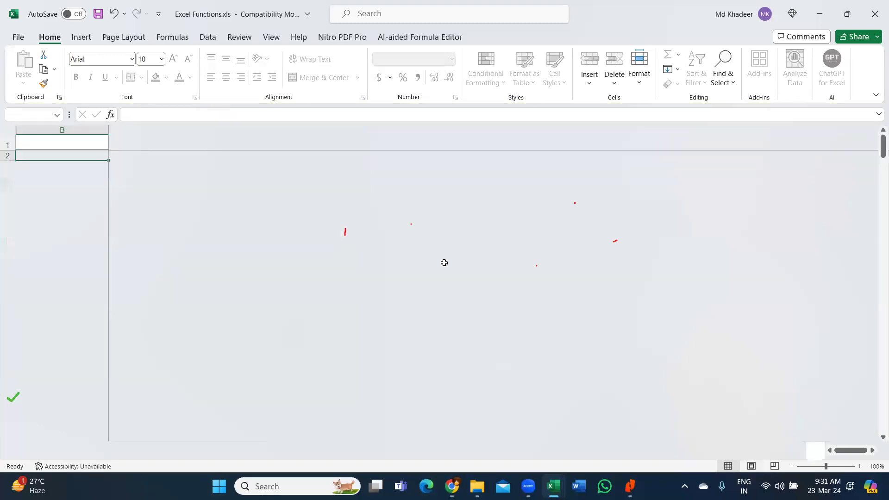
Step: Browse the Instructions through Split ForenameSurname sheets, then close the workbook
{"action": "left_click", "coordinate": [162, 450]}
{"action": "left_click", "coordinate": [223, 452]}
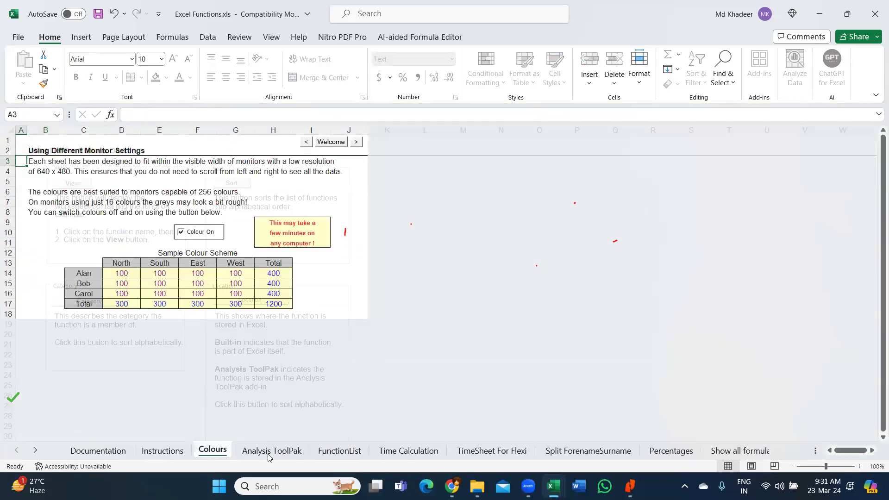
{"action": "left_click", "coordinate": [271, 451]}
{"action": "left_click", "coordinate": [340, 451]}
{"action": "left_click", "coordinate": [408, 451]}
{"action": "left_click", "coordinate": [491, 451]}
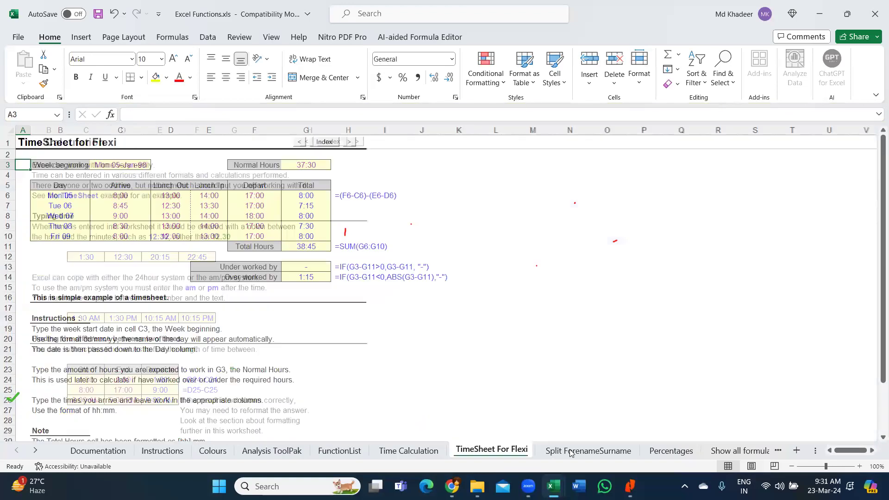
{"action": "left_click", "coordinate": [570, 452]}
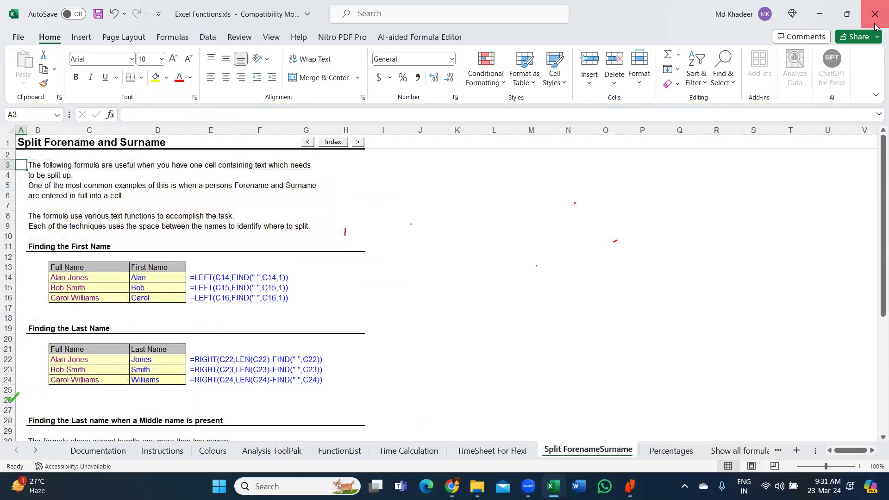
{"action": "left_click", "coordinate": [875, 18]}
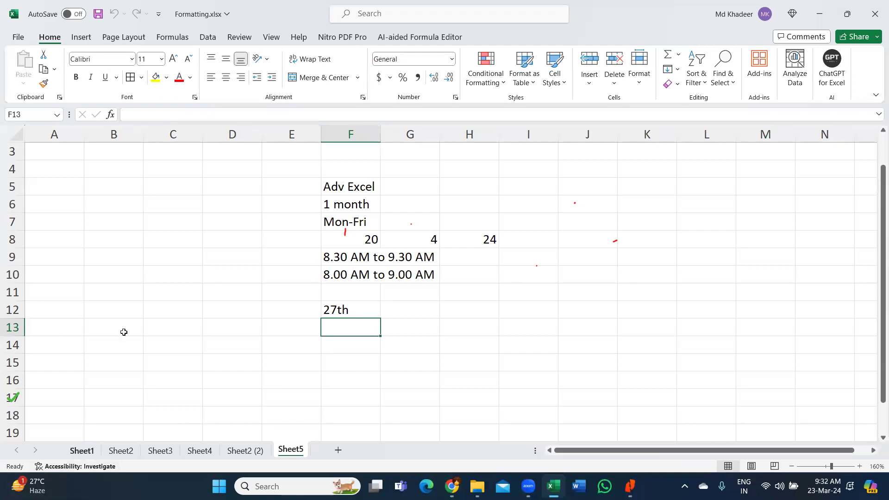
Step: Glance at the Sheet1 employee table, then return to the Sheet5 course notes
{"action": "key", "text": "ctrl+Page_Up"}
{"action": "key", "text": "ctrl+Page_Up"}
{"action": "key", "text": "ctrl+Page_Up"}
{"action": "key", "text": "ctrl+Page_Up"}
{"action": "key", "text": "ctrl+Page_Up"}
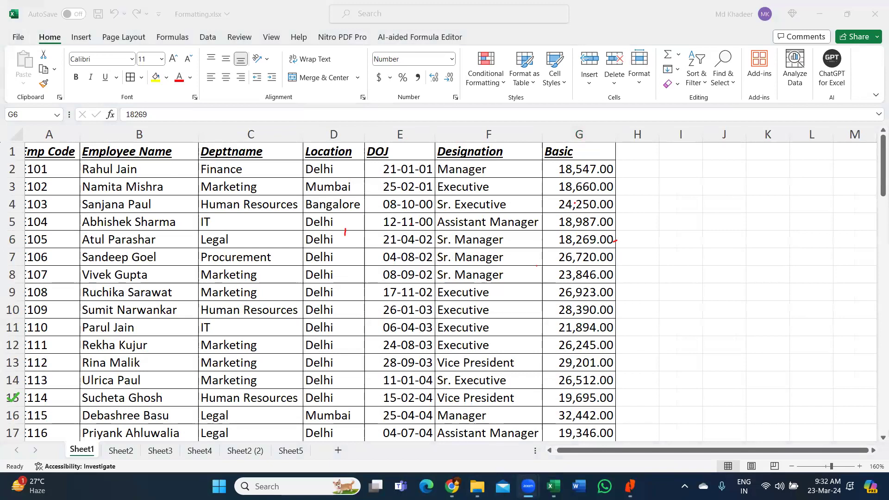
{"action": "left_click", "coordinate": [294, 456]}
{"action": "left_click", "coordinate": [293, 455]}
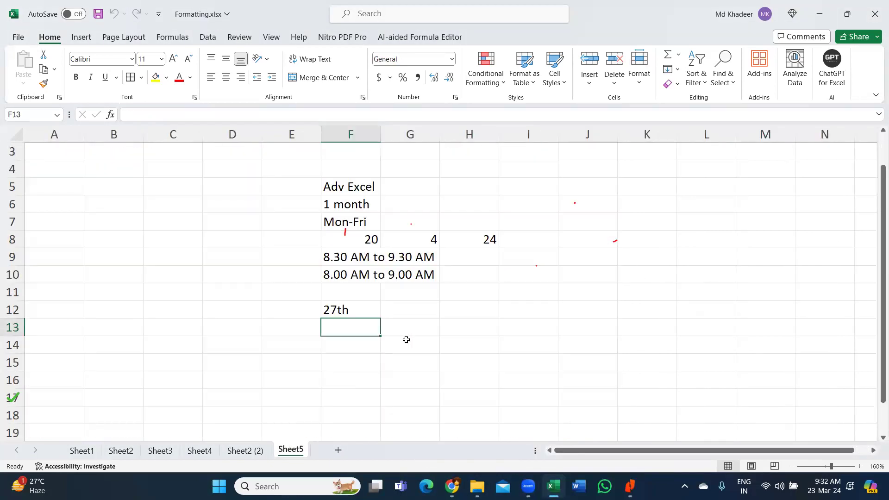
Step: Inspect cells G13, H12 and H14 on Sheet5, then go back to Sheet1
{"action": "left_click", "coordinate": [436, 323]}
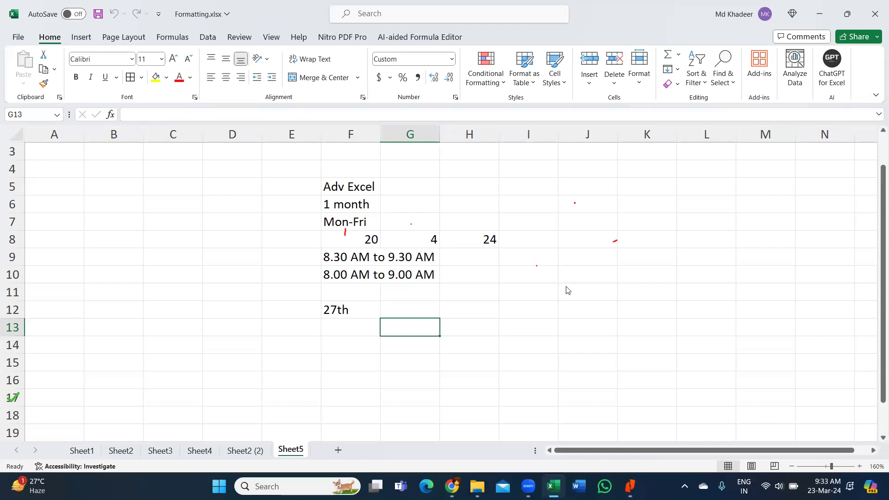
{"action": "left_click", "coordinate": [458, 315]}
{"action": "left_click", "coordinate": [463, 340]}
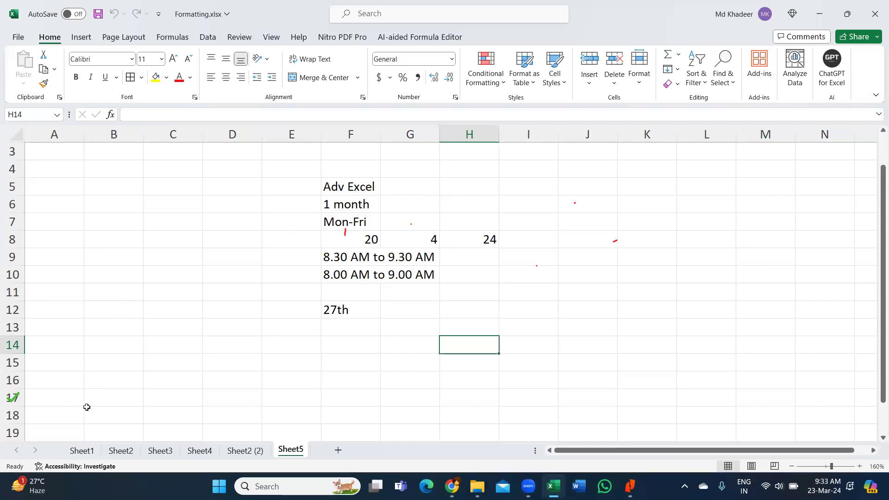
{"action": "left_click", "coordinate": [83, 454]}
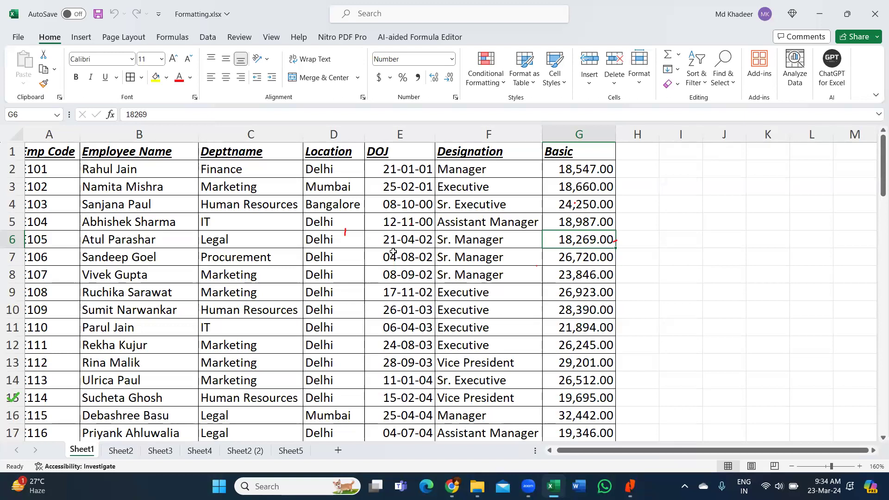
Step: Check Sheet1 cells F5, F3, G2, E9, D6, F6, G3 and F7, then return to Sheet5
{"action": "left_click", "coordinate": [467, 222]}
{"action": "left_click", "coordinate": [536, 190]}
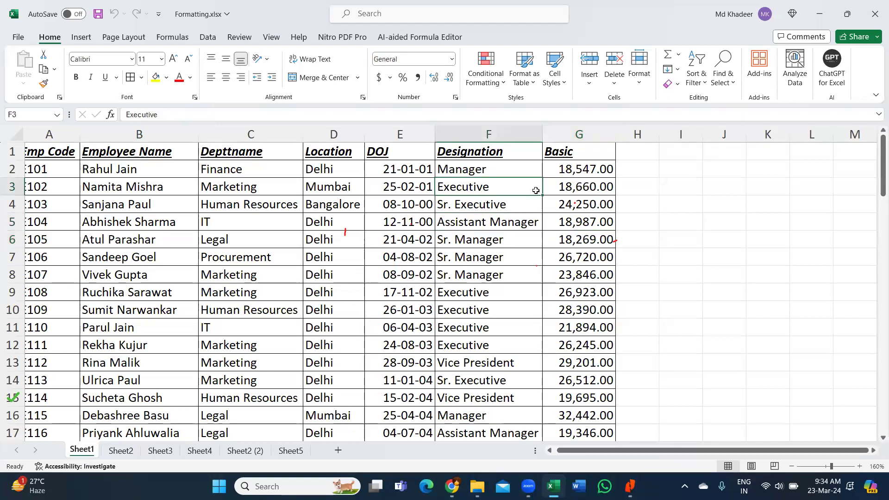
{"action": "left_click", "coordinate": [578, 172]}
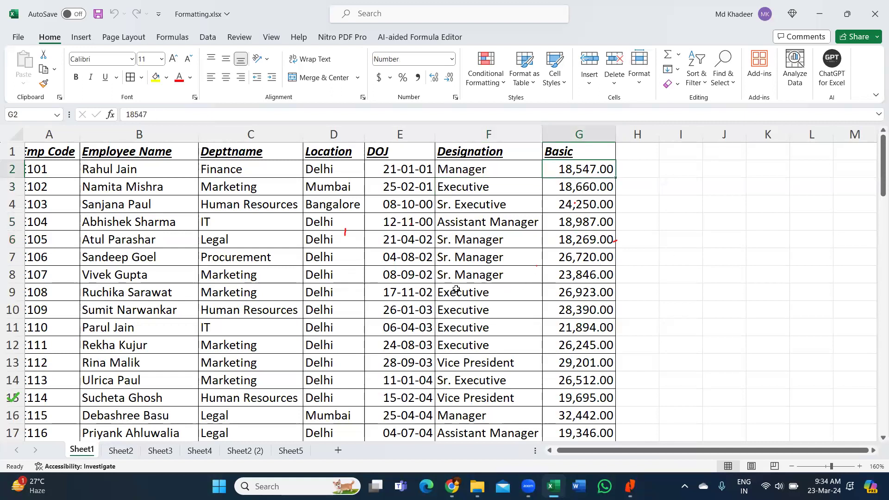
{"action": "left_click", "coordinate": [431, 289]}
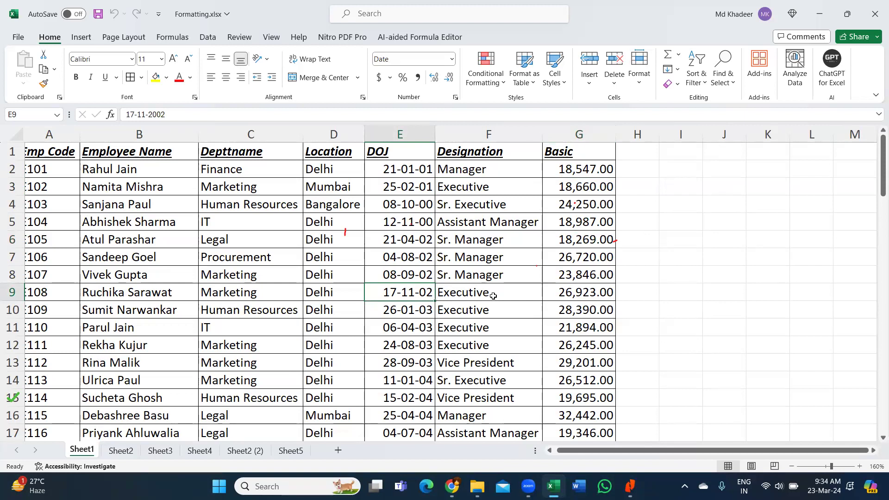
{"action": "left_click", "coordinate": [344, 234]}
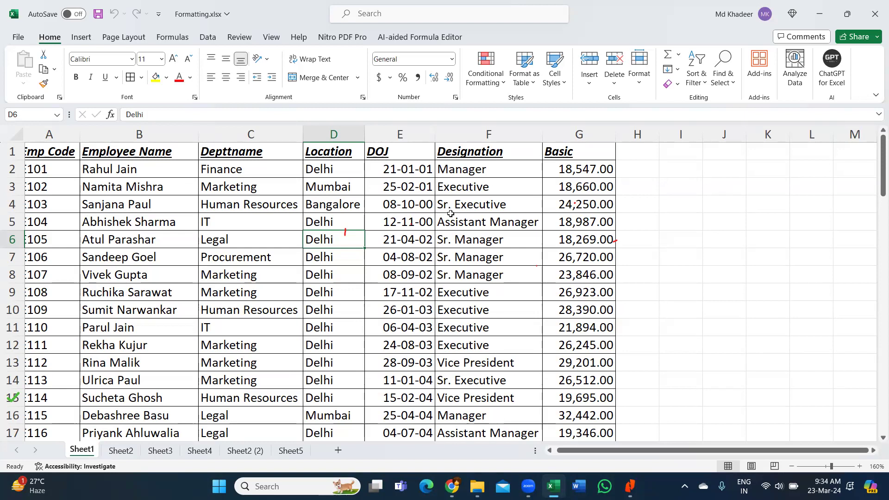
{"action": "left_click", "coordinate": [528, 237]}
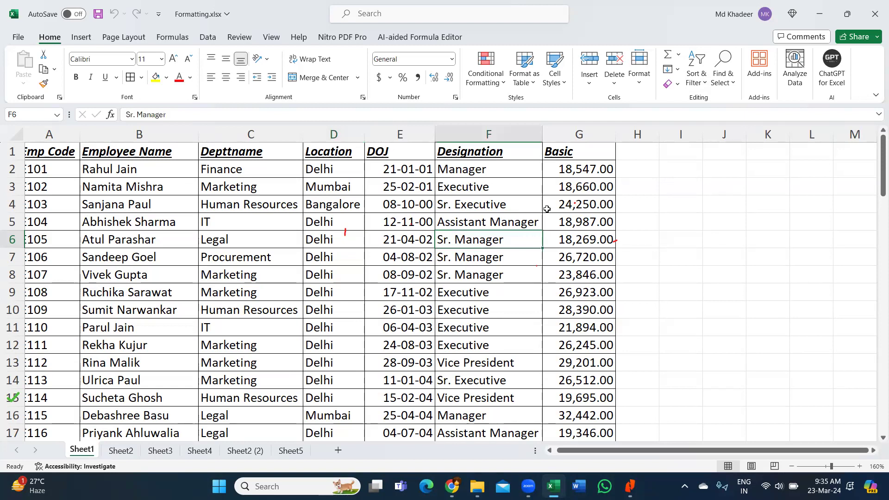
{"action": "left_click", "coordinate": [584, 187]}
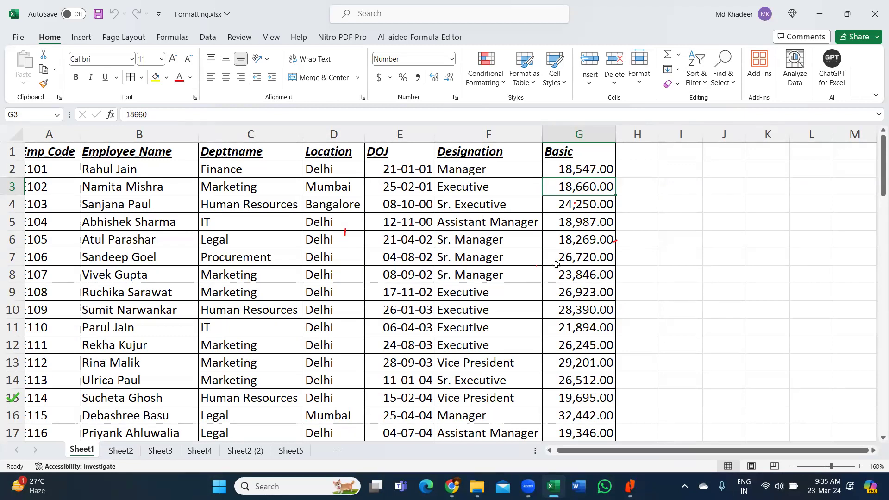
{"action": "left_click", "coordinate": [520, 259]}
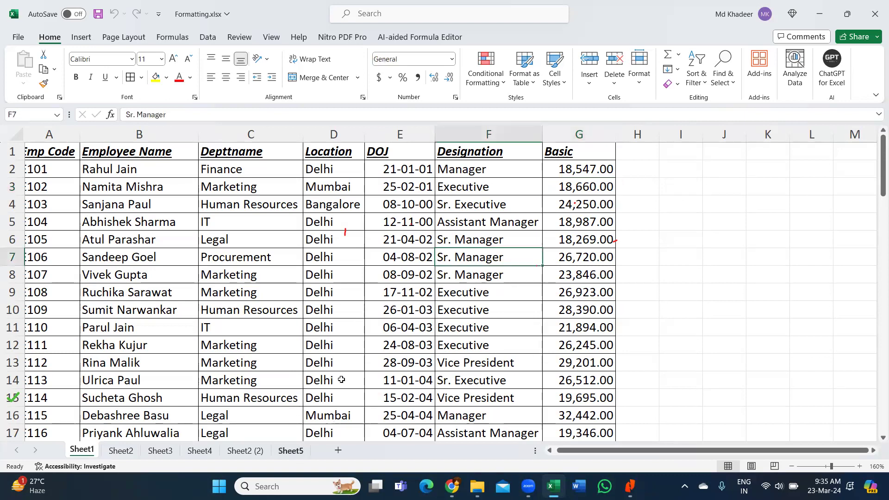
{"action": "key", "text": "ctrl+Page_Down"}
{"action": "key", "text": "ctrl+Page_Down"}
{"action": "key", "text": "ctrl+Page_Down"}
{"action": "key", "text": "ctrl+Page_Down"}
{"action": "key", "text": "ctrl+Page_Down"}
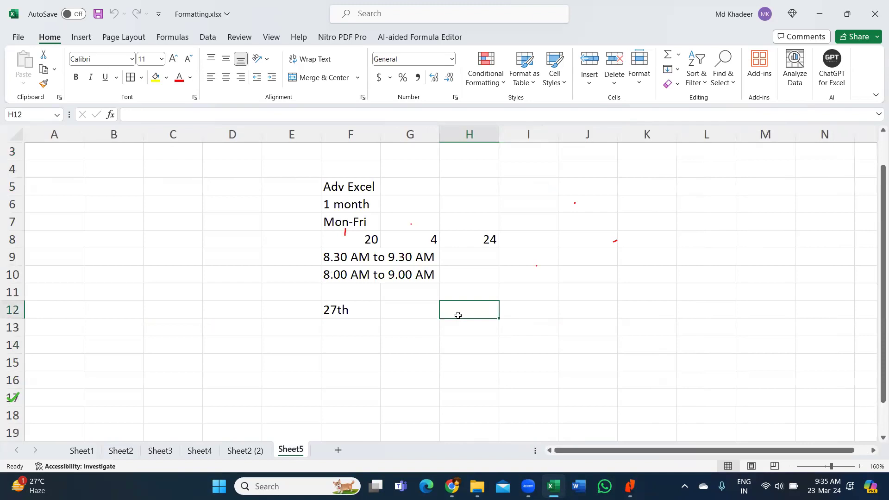
Step: Enter the fee Rs.6000 in H12 beside the 27th note and reselect it
{"action": "type", "text": "Rs"}
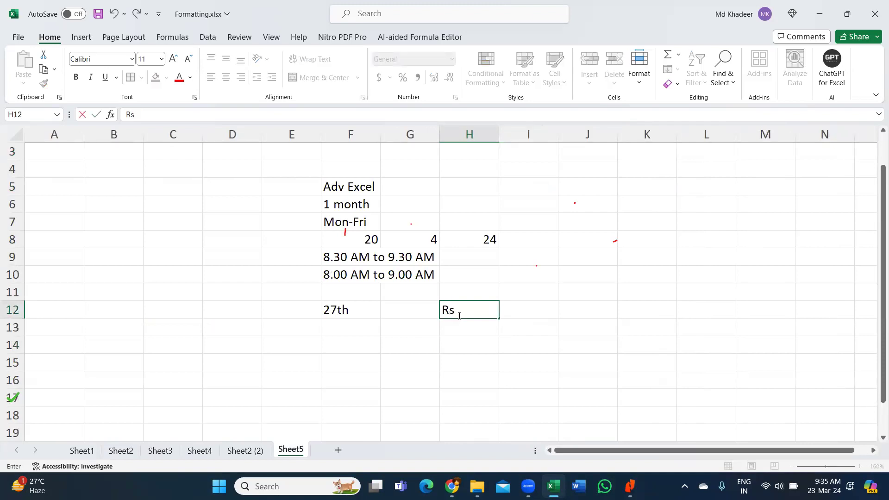
{"action": "type", "text": ".6000"}
{"action": "key", "text": "Return"}
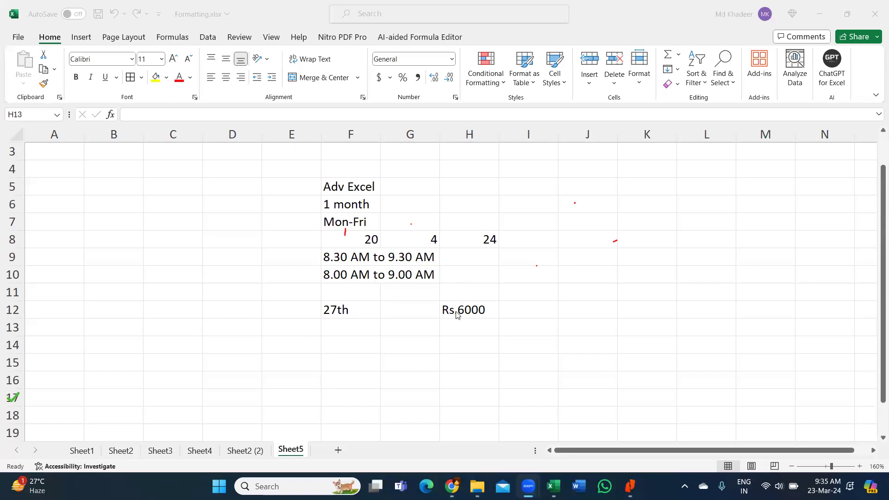
{"action": "left_click", "coordinate": [471, 309]}
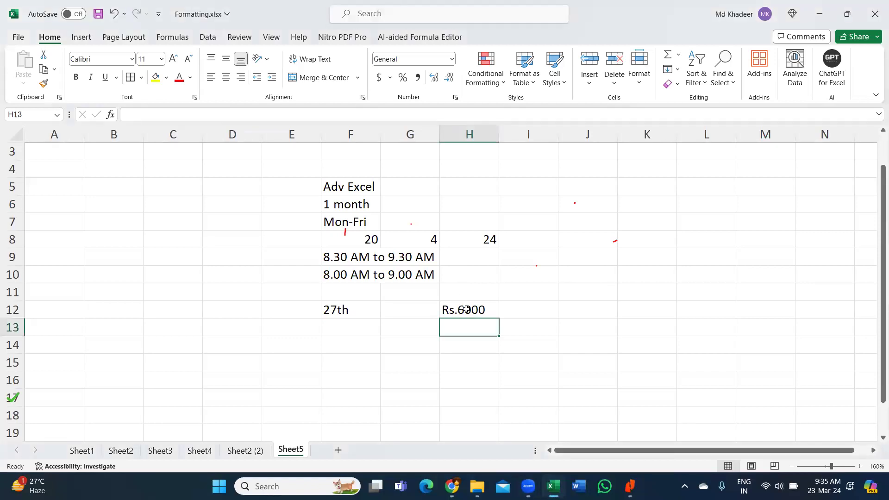